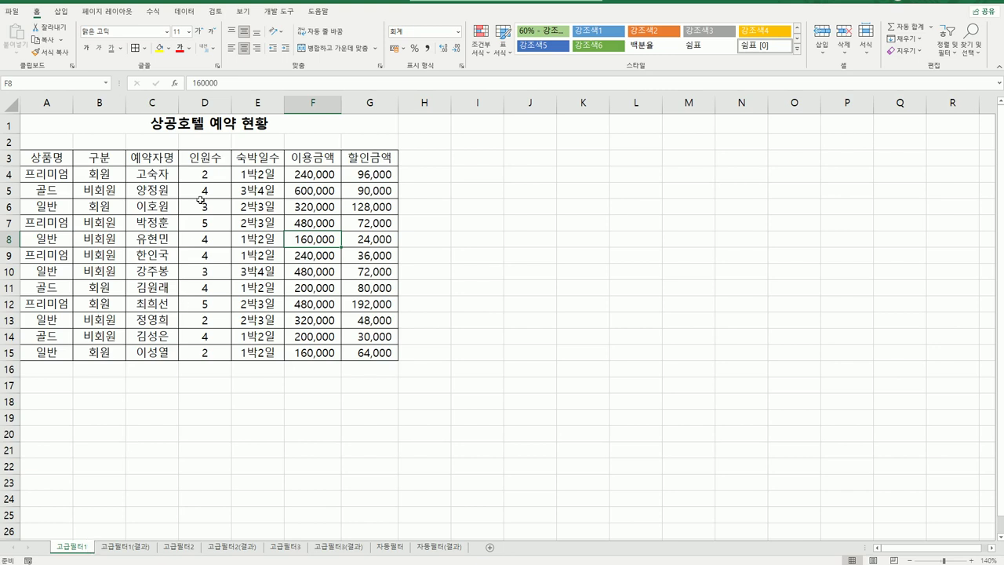
{"action": "left_click", "coordinate": [93, 159]}
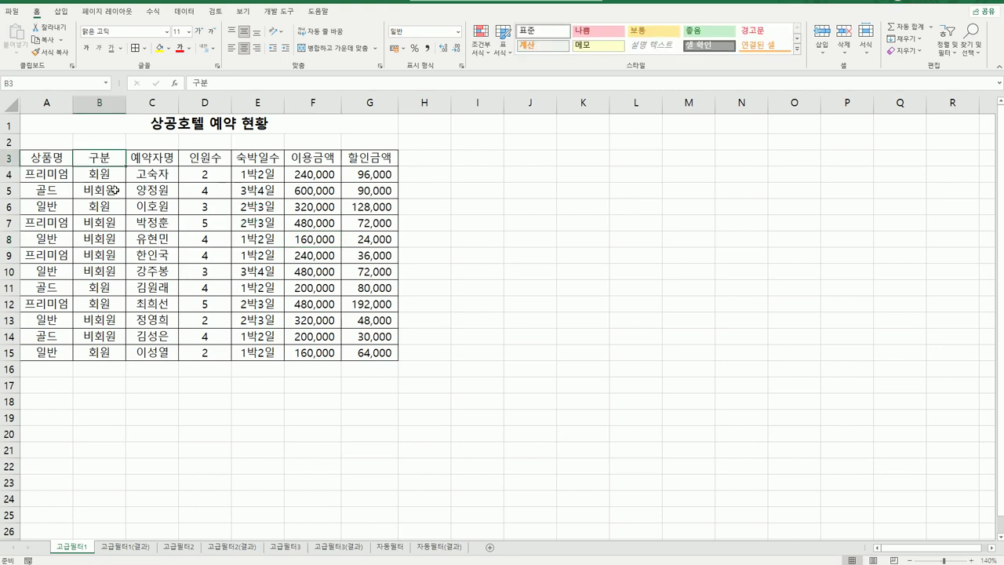
{"action": "left_click", "coordinate": [115, 190]}
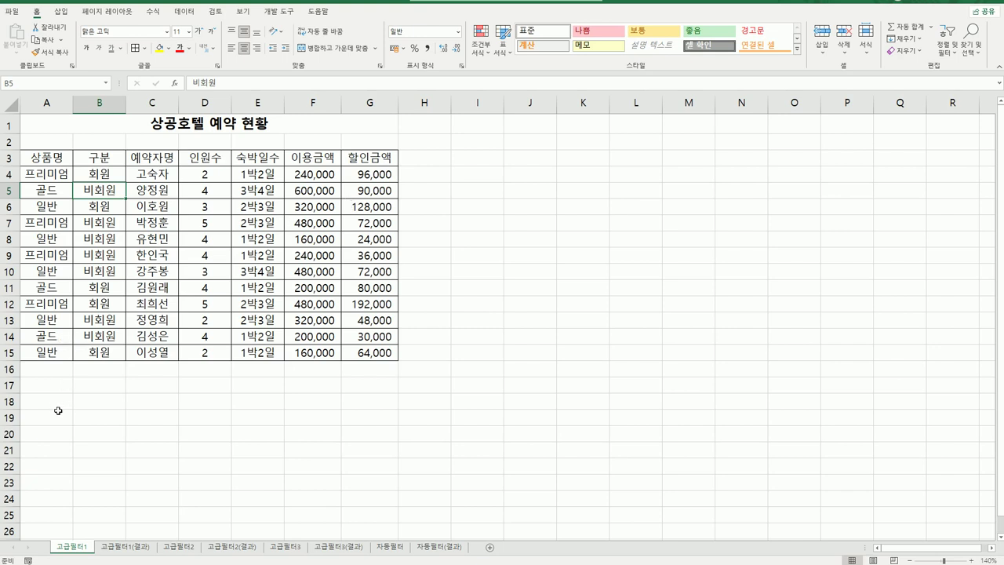
{"action": "left_click", "coordinate": [56, 402]}
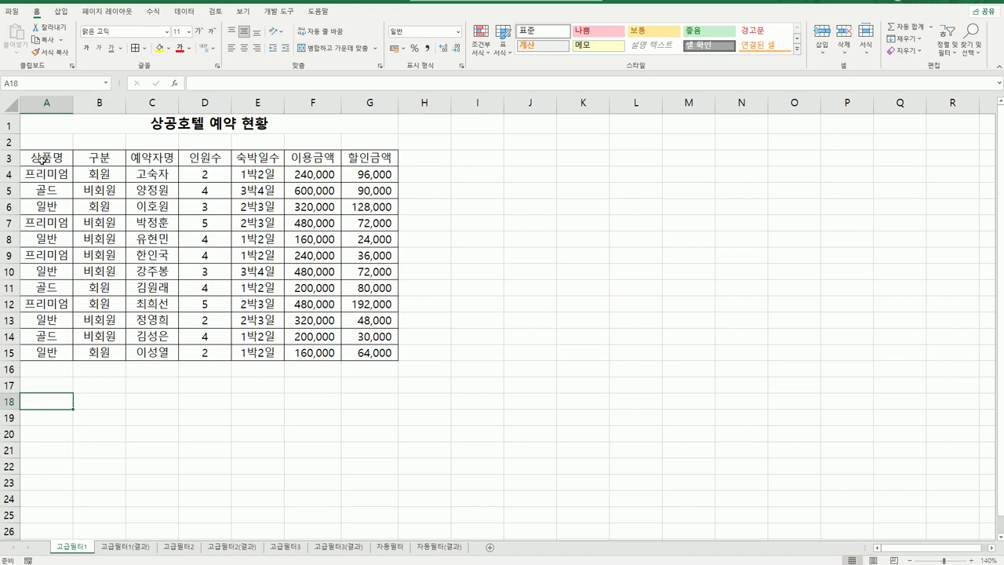
{"action": "left_click_drag", "start_coordinate": [41, 160], "coordinate": [357, 353]}
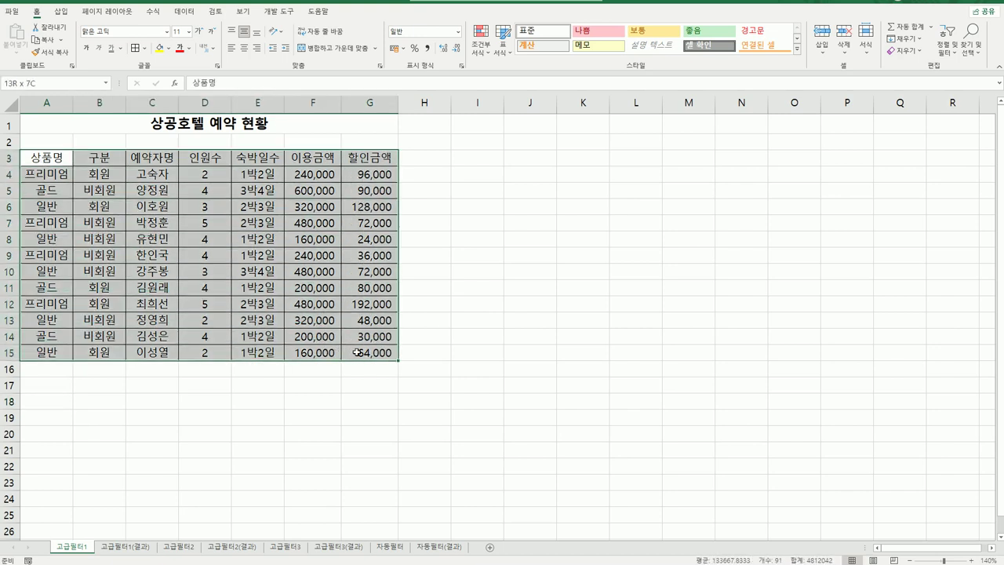
Step: Copy the 구분 header in B3 and the 비회원 value in B5 to A18:A19 as filter criteria
{"action": "left_click", "coordinate": [109, 159]}
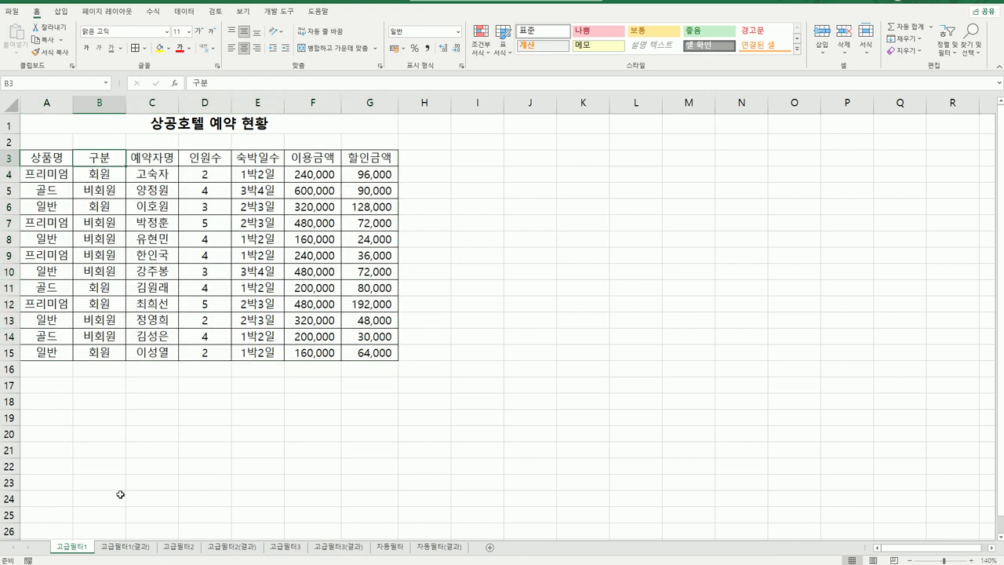
{"action": "left_click", "coordinate": [101, 192], "text": "ctrl"}
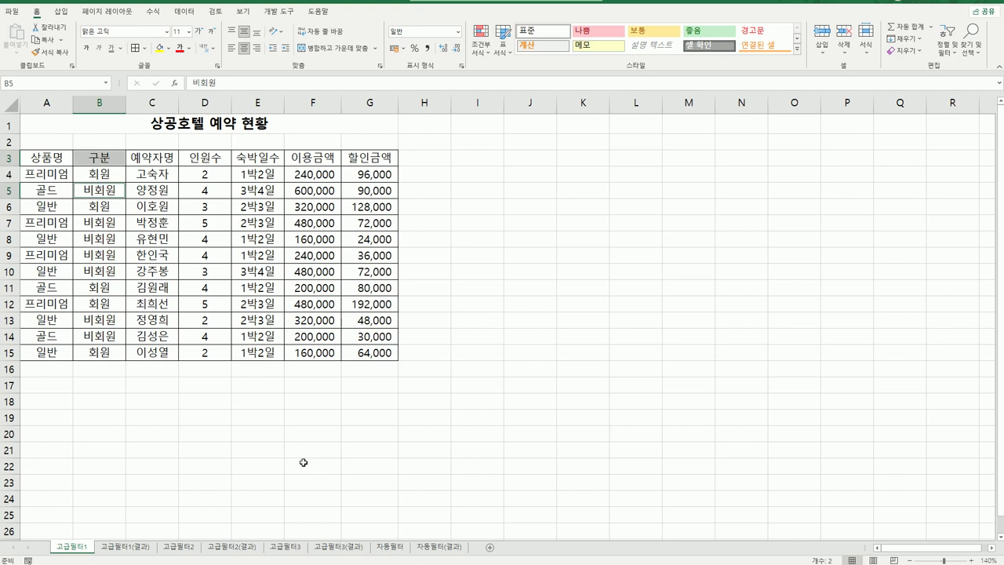
{"action": "key", "text": "ctrl+c"}
{"action": "left_click", "coordinate": [59, 402]}
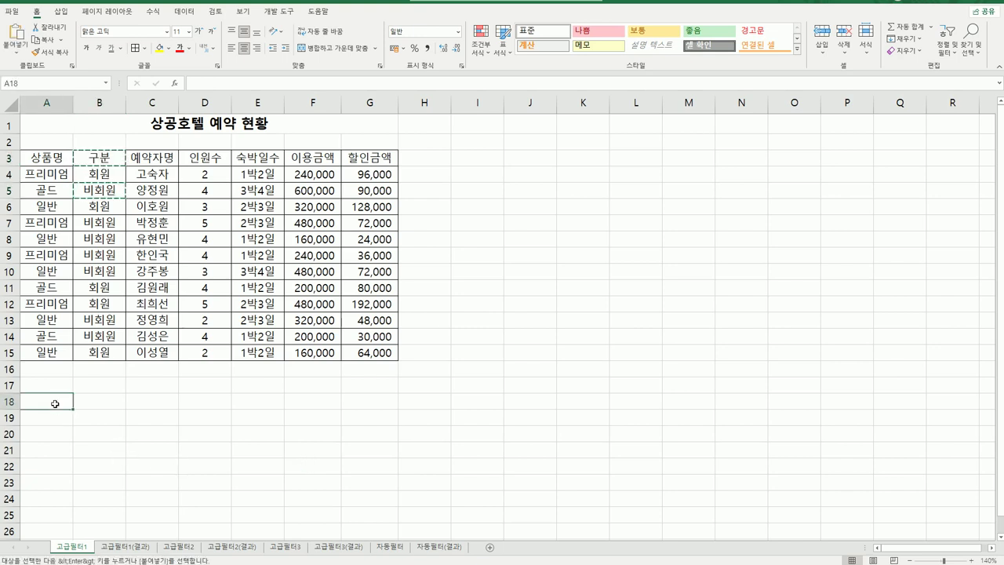
{"action": "key", "text": "ctrl+v"}
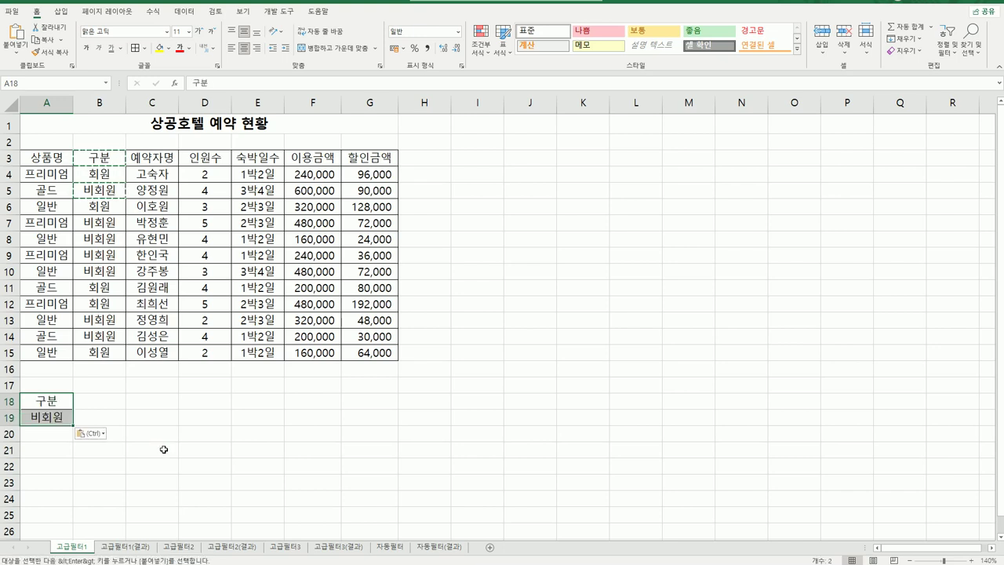
Step: Copy the 할인금액 header from G3 to B18, beside the 구분 criteria header
{"action": "left_click_drag", "start_coordinate": [48, 158], "coordinate": [352, 354]}
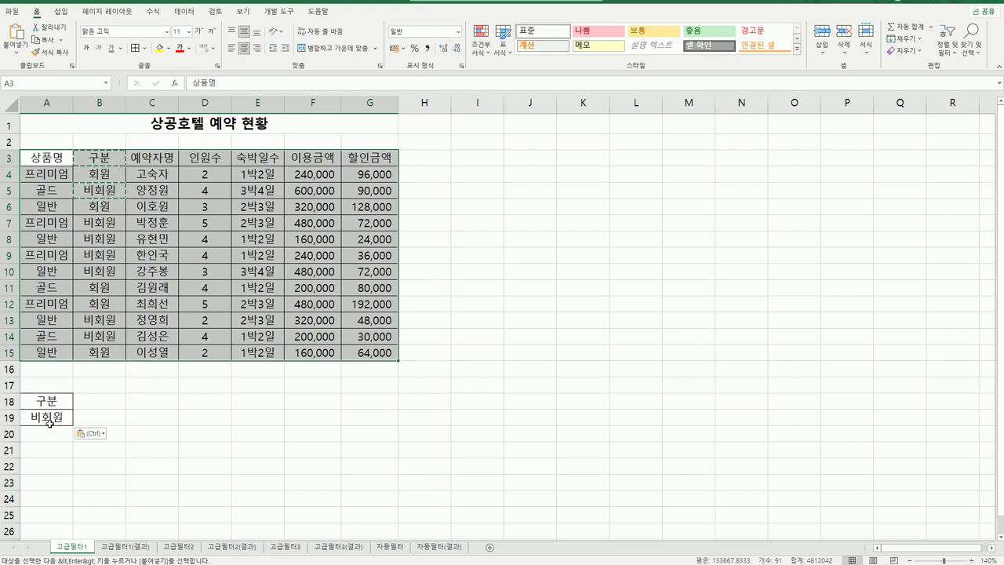
{"action": "left_click", "coordinate": [270, 429]}
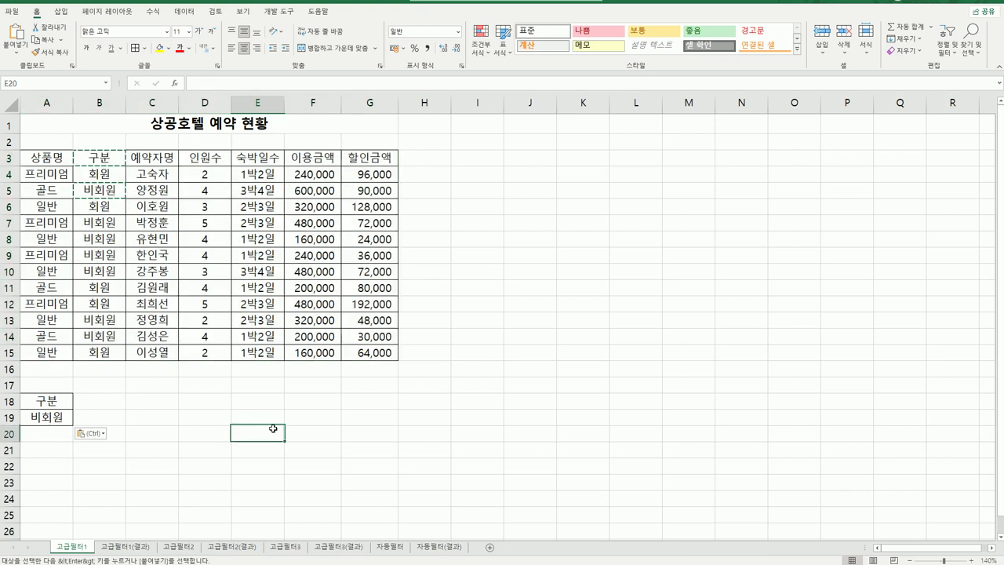
{"action": "left_click", "coordinate": [369, 158]}
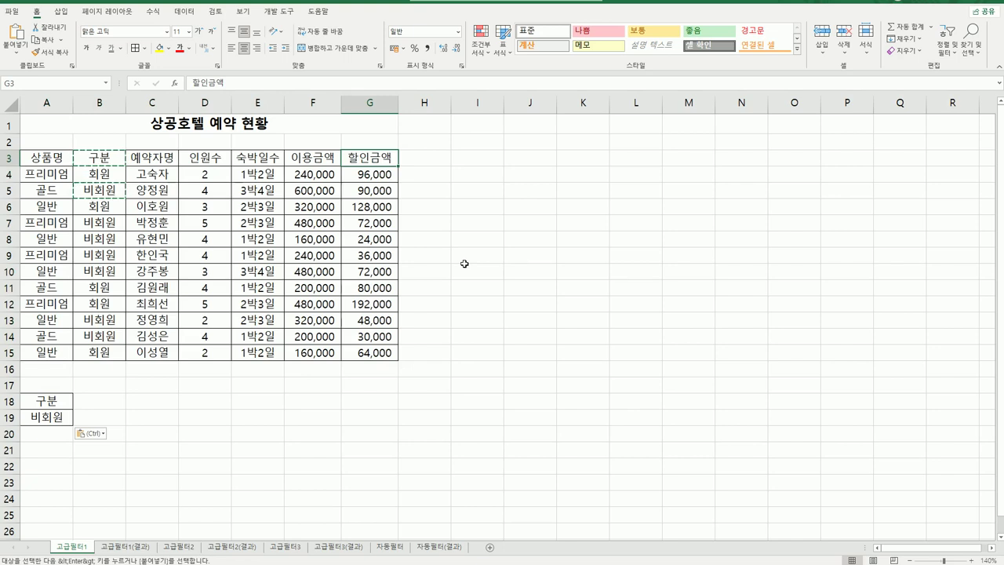
{"action": "key", "text": "ctrl+c"}
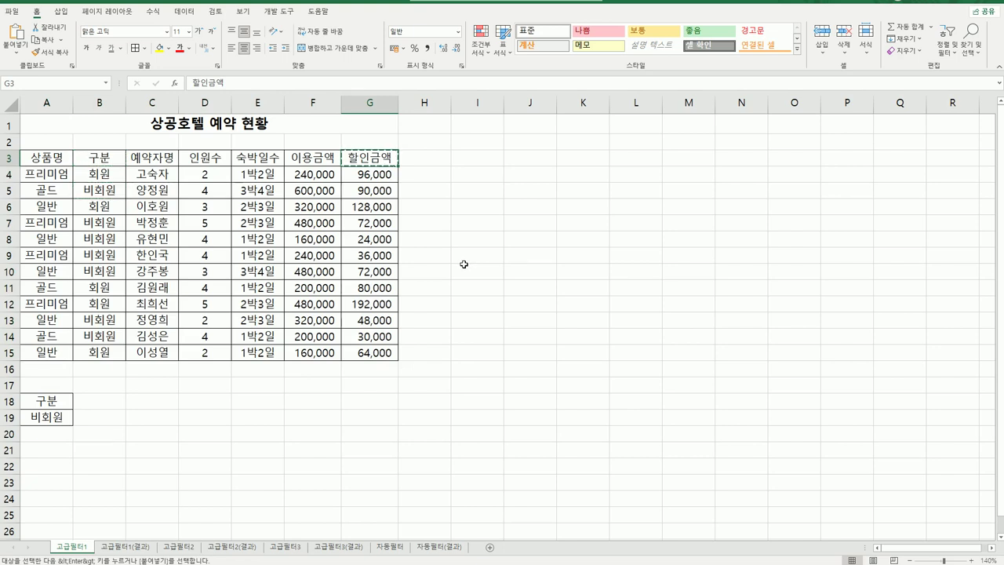
{"action": "left_click", "coordinate": [95, 399]}
{"action": "key", "text": "ctrl+v"}
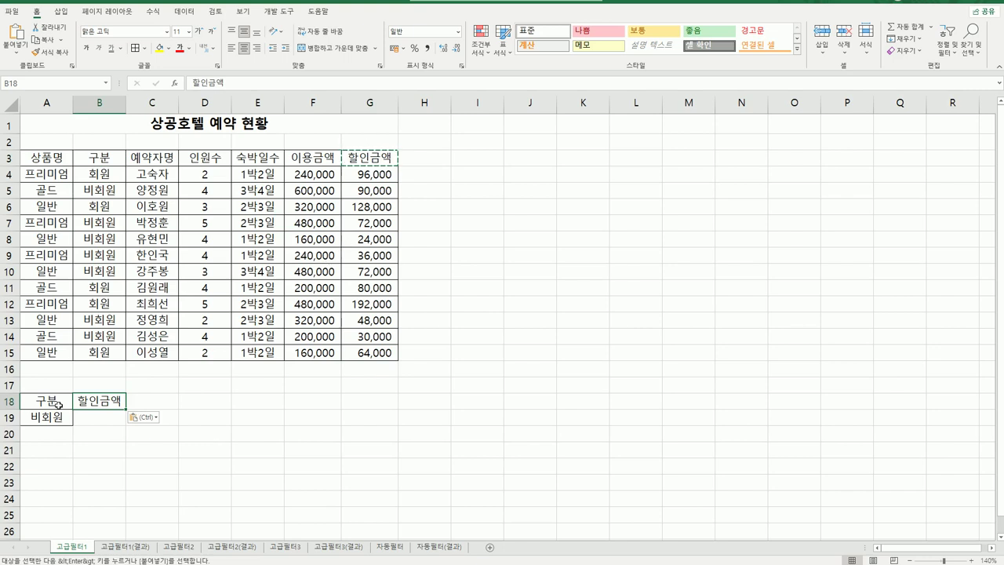
Step: Enter the condition <=70000 under the 할인금액 criteria header in B19
{"action": "left_click", "coordinate": [41, 421]}
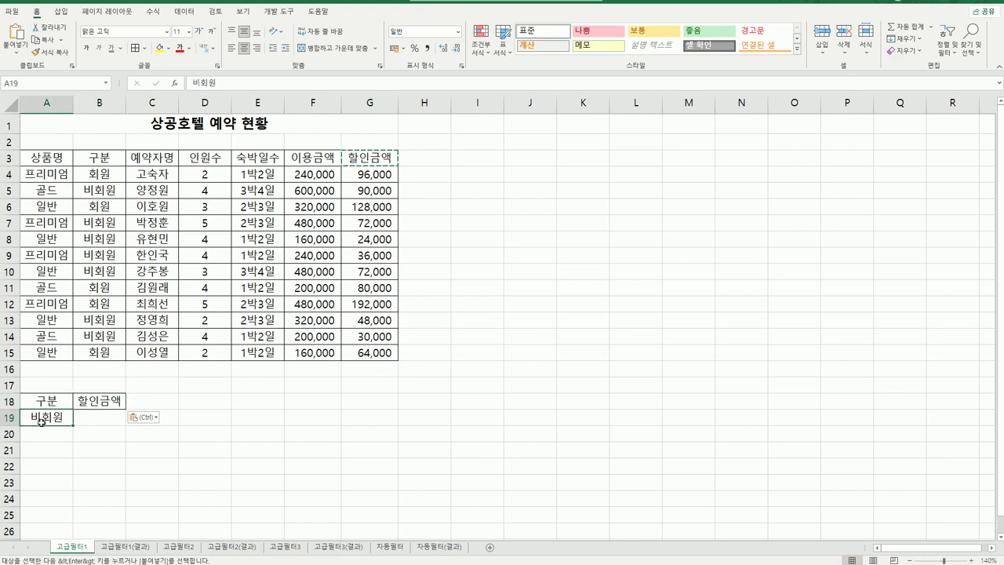
{"action": "left_click", "coordinate": [81, 419]}
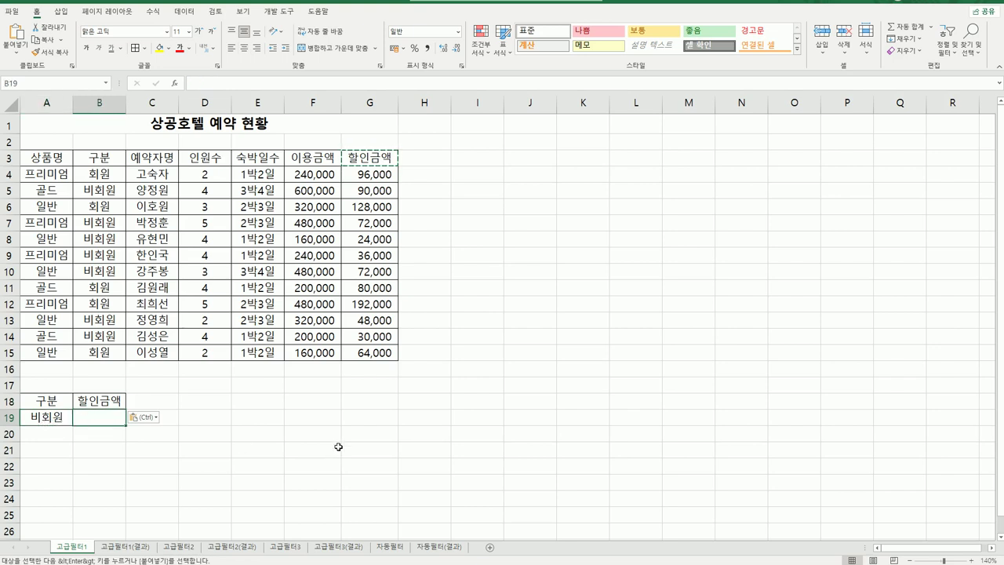
{"action": "type", "text": "<="}
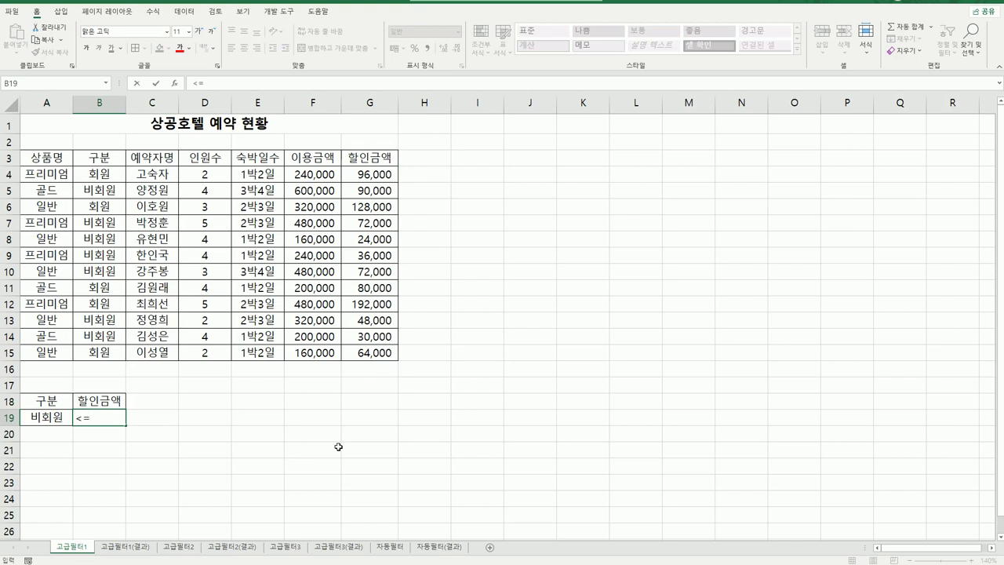
{"action": "type", "text": "70000"}
{"action": "key", "text": "ctrl+Return"}
{"action": "key", "text": "Return"}
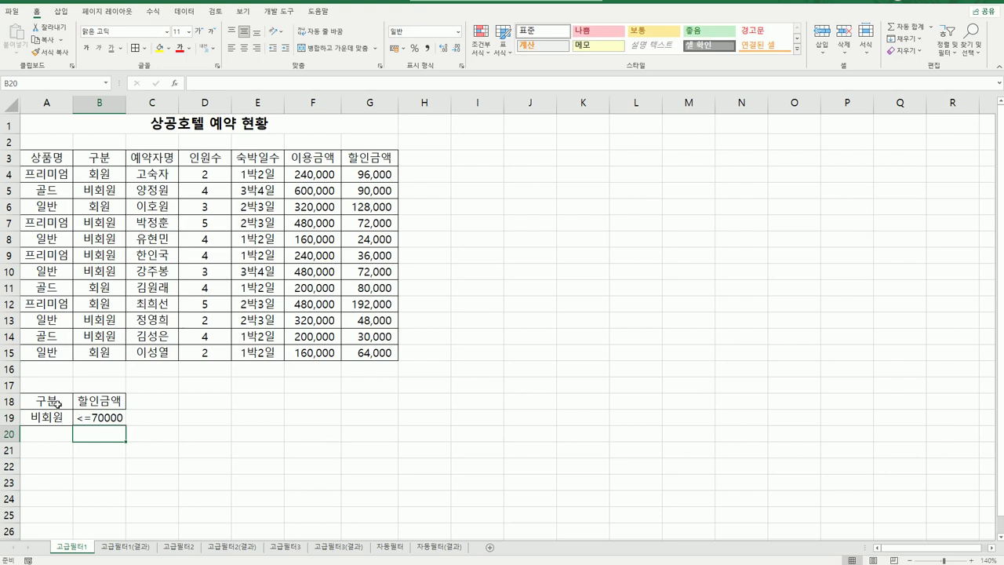
Step: Copy the criteria block A18:B19 to D18 and move its copied <=70000 condition one row down to E20
{"action": "left_click_drag", "start_coordinate": [55, 401], "coordinate": [108, 417]}
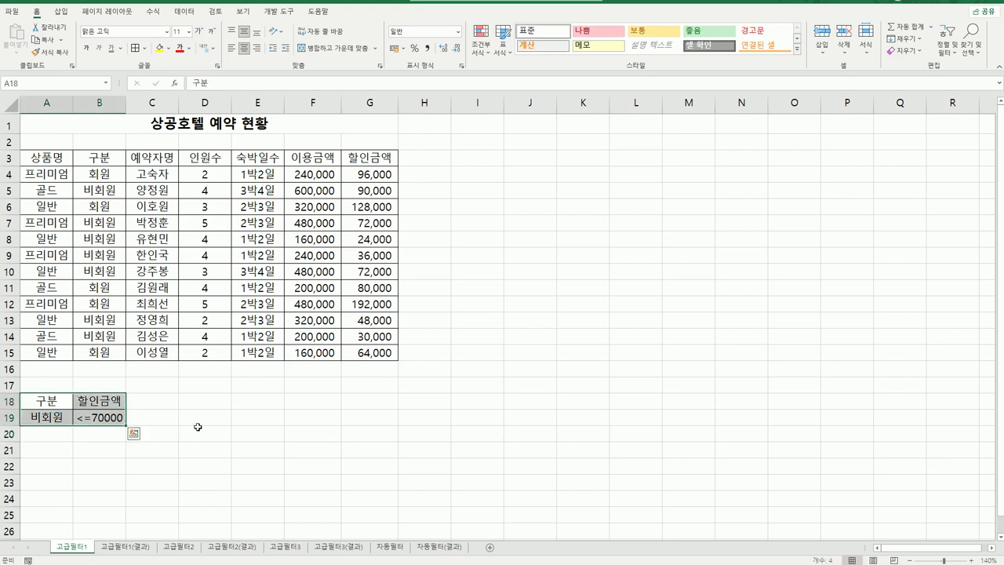
{"action": "key", "text": "ctrl+c"}
{"action": "left_click", "coordinate": [213, 403]}
{"action": "key", "text": "ctrl+v"}
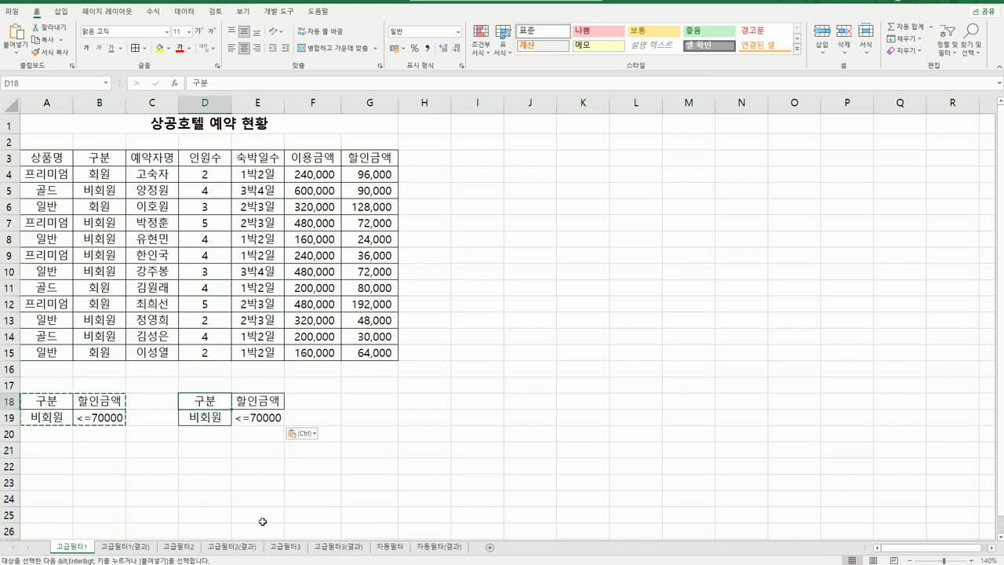
{"action": "left_click", "coordinate": [266, 421]}
{"action": "left_click_drag", "start_coordinate": [265, 425], "coordinate": [267, 442]}
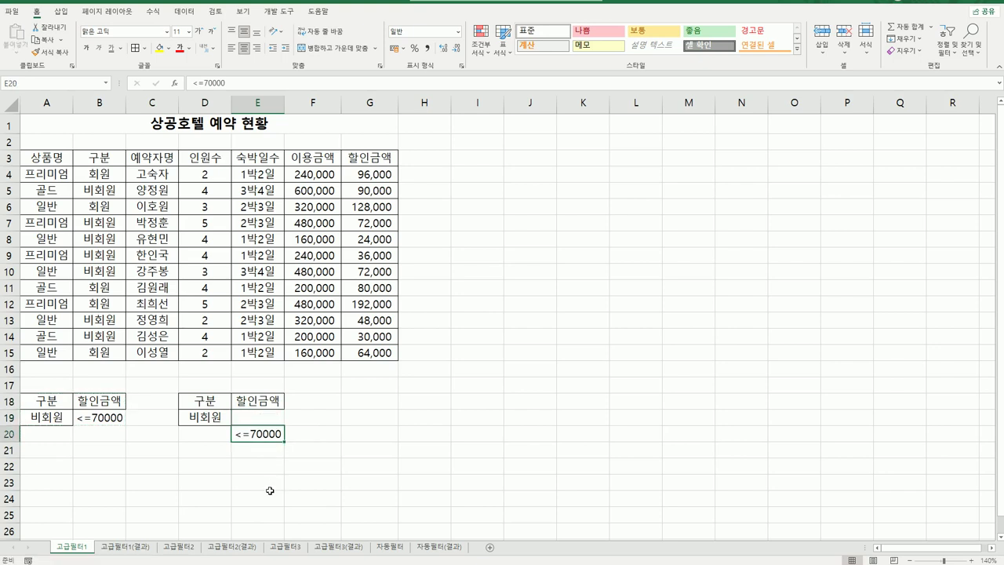
Step: Label the second criteria block with <~이거나~> in D17
{"action": "left_click", "coordinate": [223, 387]}
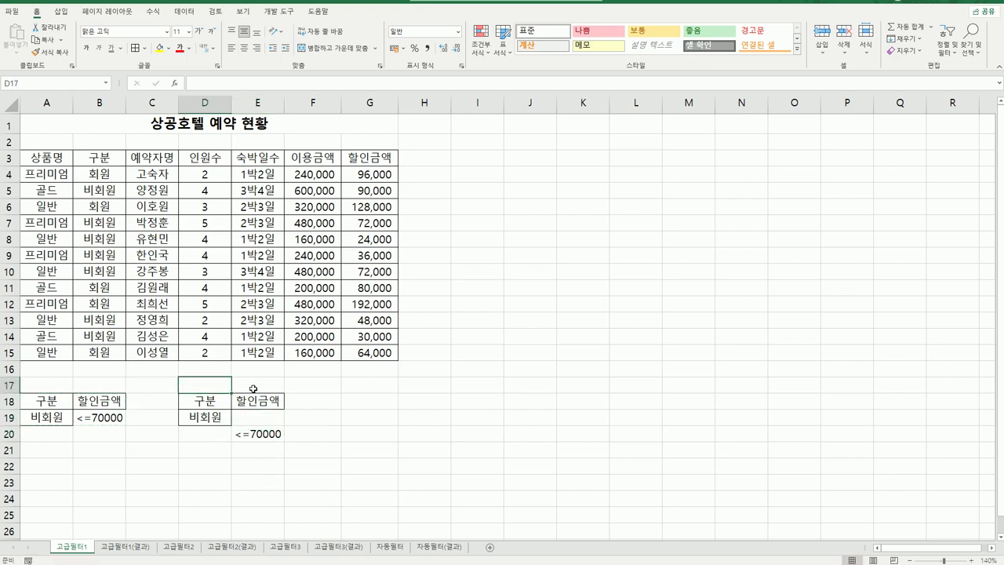
{"action": "type", "text": "<"}
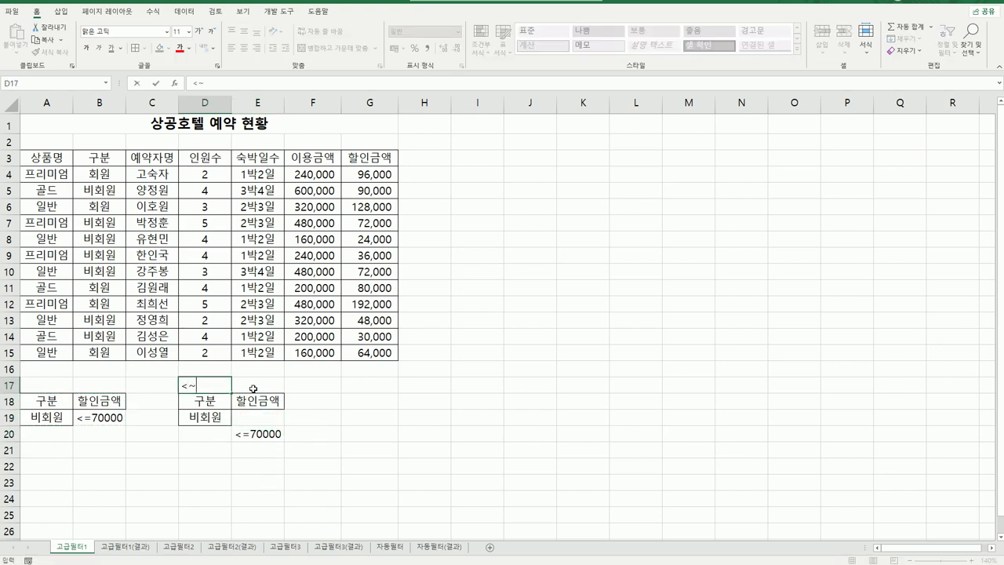
{"action": "type", "text": "~이거나~>"}
{"action": "key", "text": "Return"}
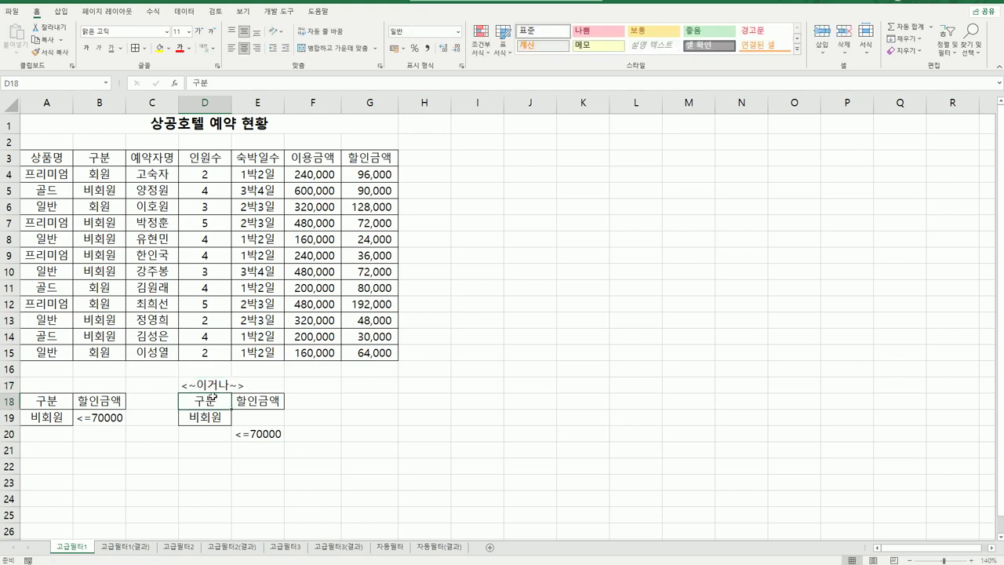
Step: Label the first criteria block with <~이고~> in A17
{"action": "left_click", "coordinate": [63, 385]}
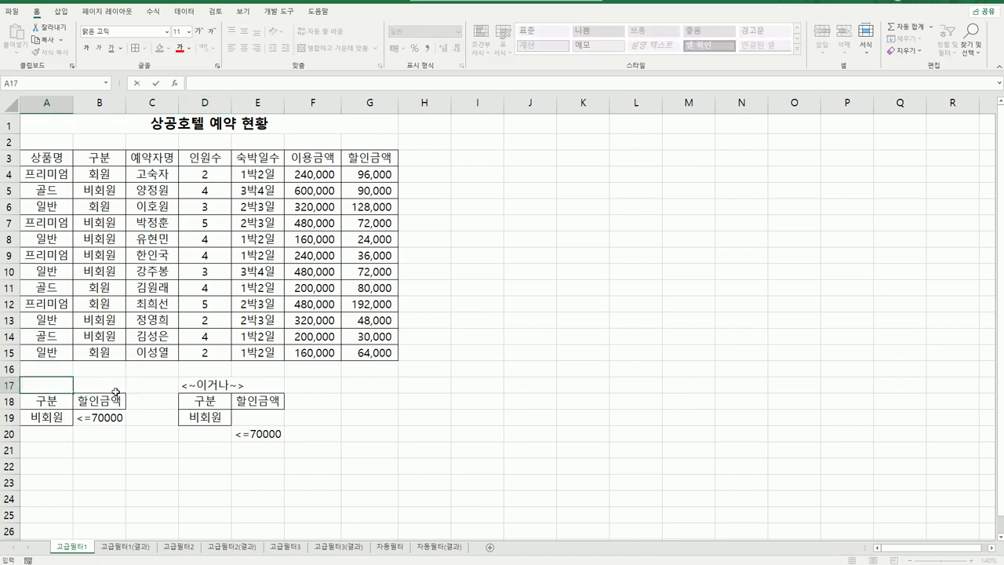
{"action": "type", "text": ">"}
{"action": "key", "text": "BackSpace"}
{"action": "type", "text": "<~이고~>"}
{"action": "key", "text": "Return"}
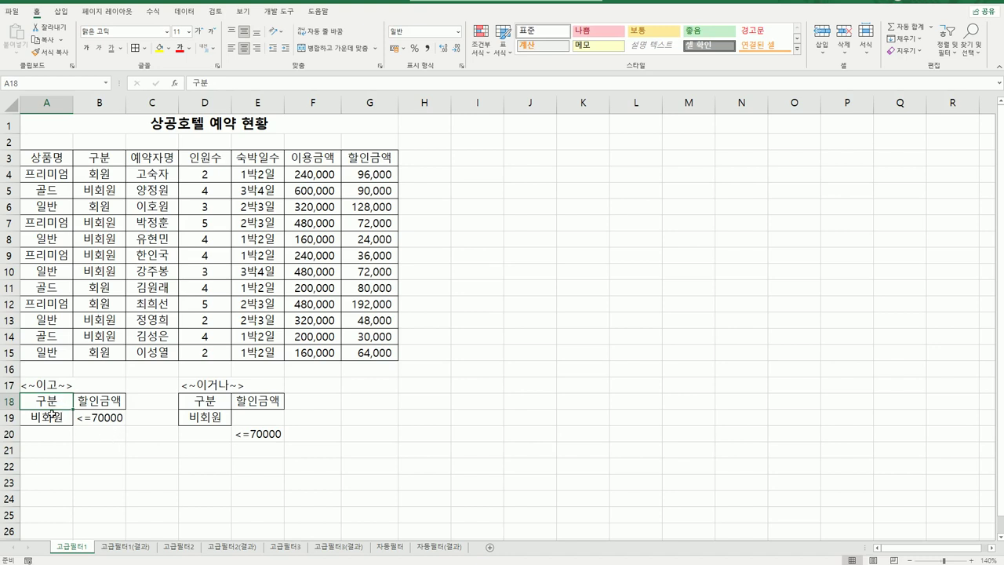
Step: Move the <~이거나~> criteria block, including its label, from D17:E20 to J12:K15
{"action": "left_click_drag", "start_coordinate": [51, 415], "coordinate": [80, 420]}
{"action": "left_click_drag", "start_coordinate": [197, 422], "coordinate": [262, 443]}
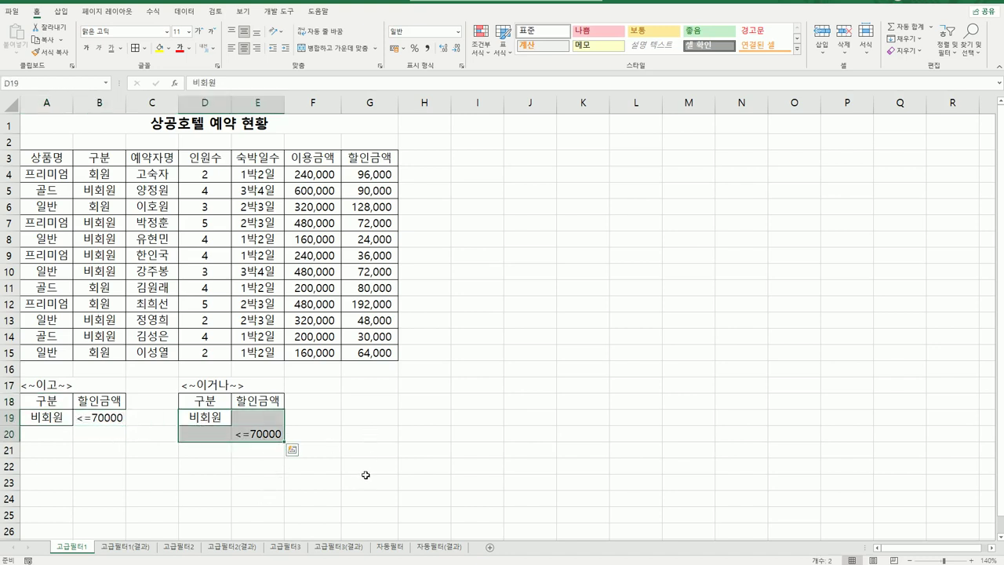
{"action": "left_click_drag", "start_coordinate": [222, 385], "coordinate": [600, 338]}
{"action": "left_click", "coordinate": [580, 420]}
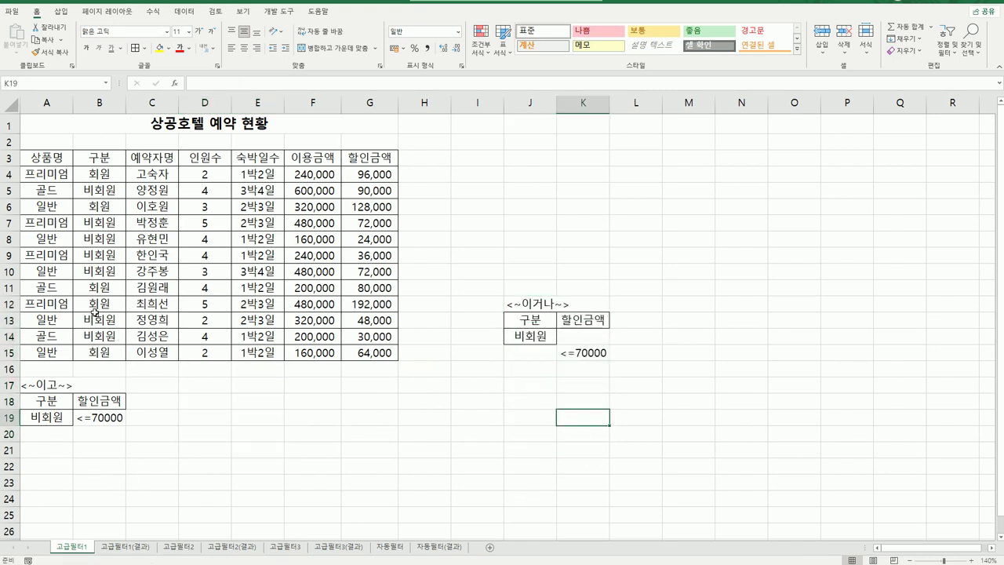
{"action": "left_click_drag", "start_coordinate": [40, 402], "coordinate": [102, 414]}
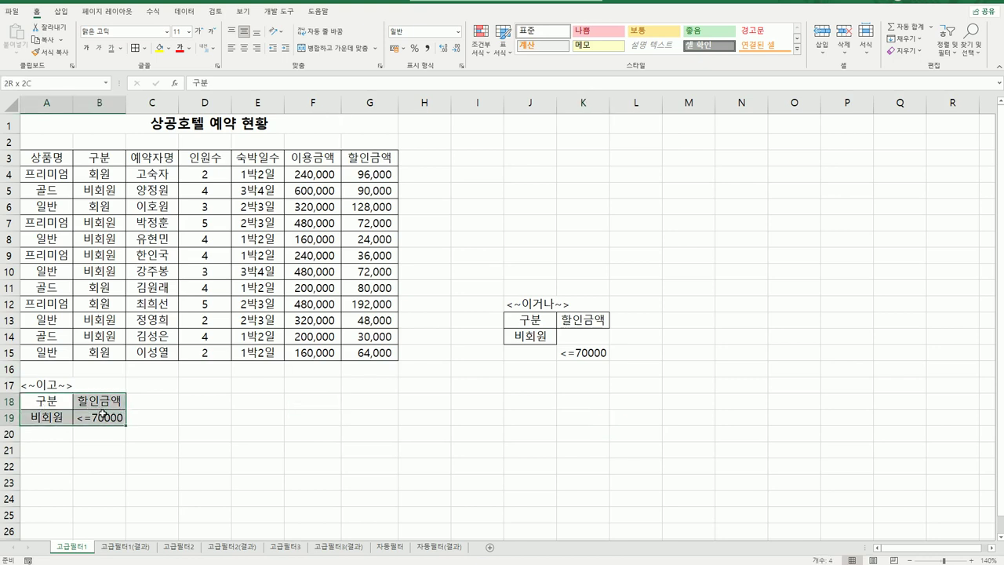
{"action": "left_click", "coordinate": [153, 272]}
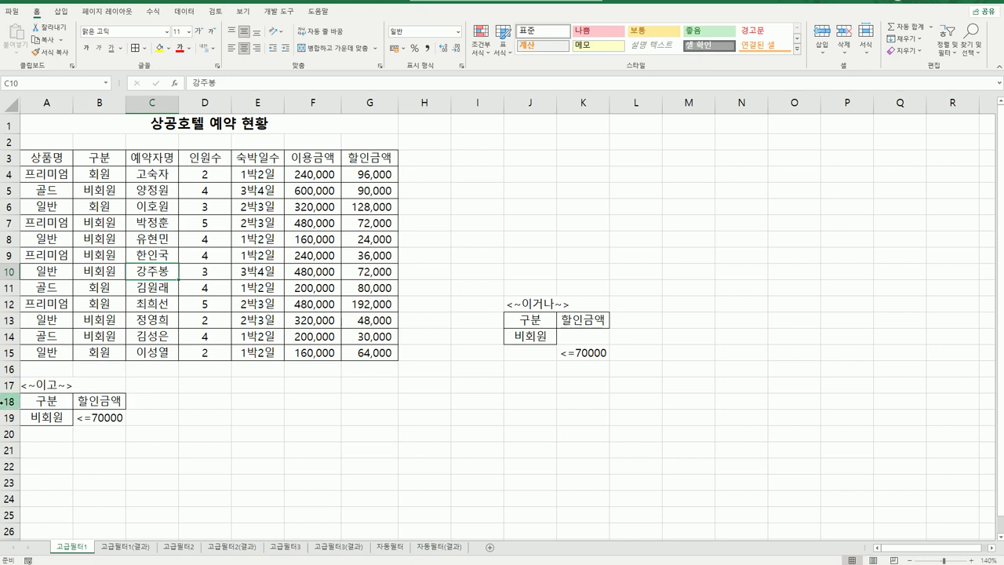
{"action": "left_click_drag", "start_coordinate": [31, 401], "coordinate": [204, 403]}
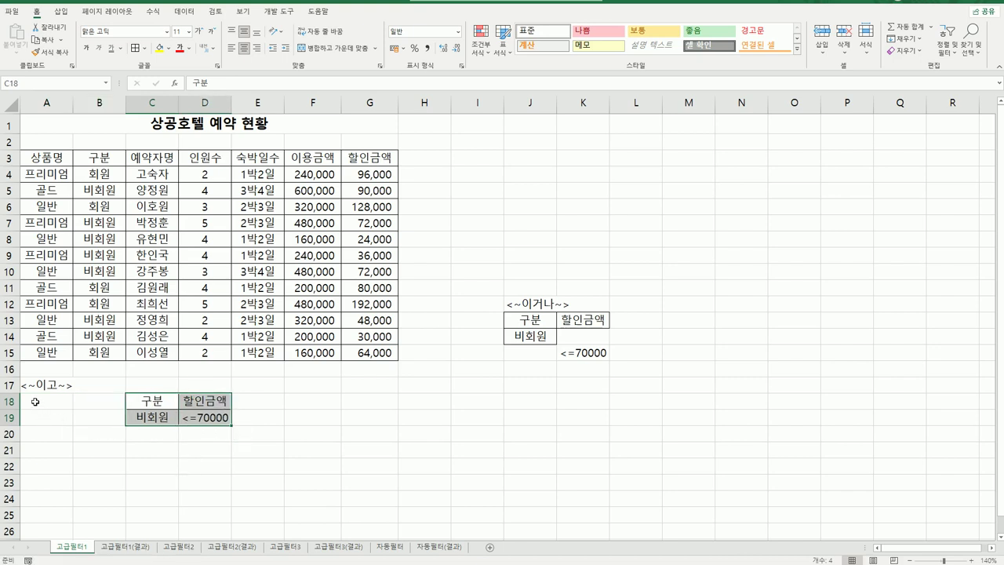
{"action": "left_click_drag", "start_coordinate": [38, 406], "coordinate": [196, 437]}
{"action": "left_click_drag", "start_coordinate": [165, 407], "coordinate": [110, 406]}
{"action": "left_click", "coordinate": [87, 469]}
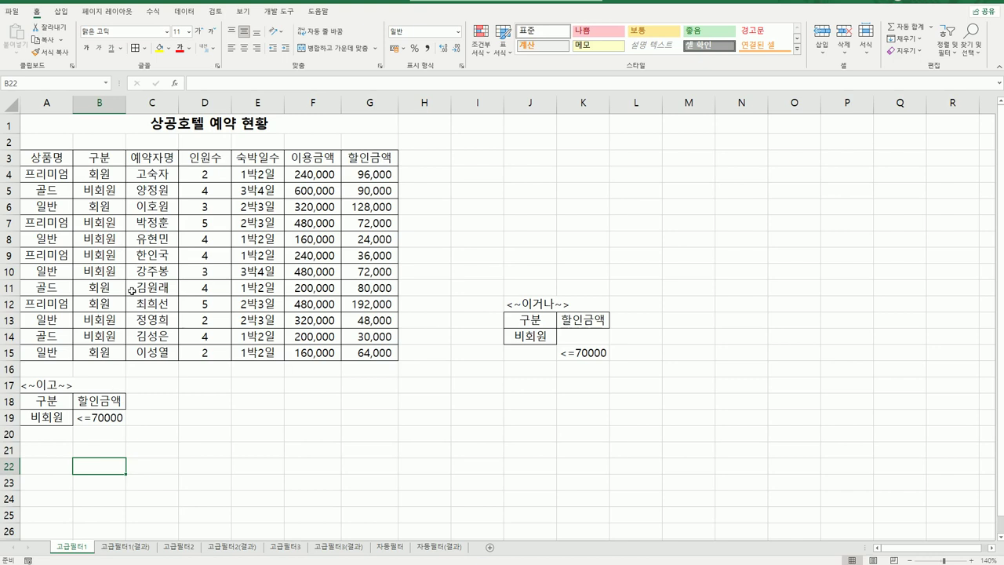
Step: Start an advanced filter on the hotel reservation table A3:G15, set to copy the results to another location
{"action": "left_click", "coordinate": [130, 262]}
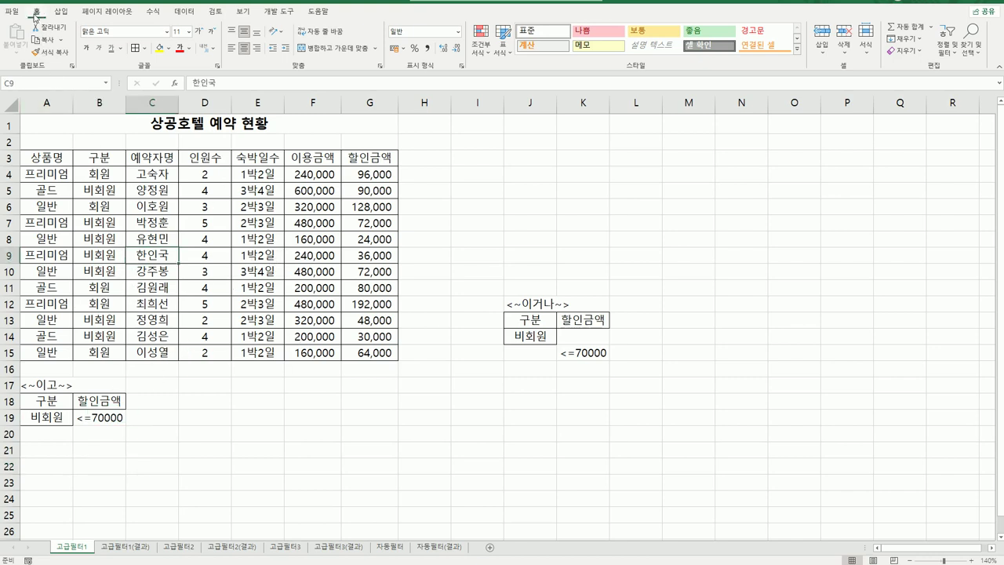
{"action": "left_click", "coordinate": [186, 16]}
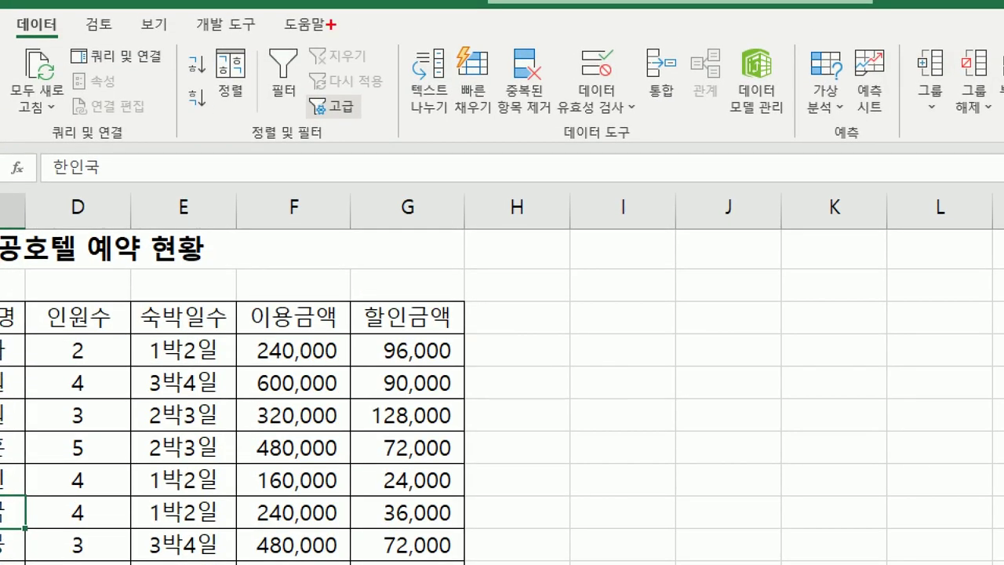
{"action": "mouse_move", "coordinate": [318, 159]}
{"action": "left_mouse_down"}
{"action": "mouse_move", "coordinate": [239, 114]}
{"action": "mouse_move", "coordinate": [308, 172]}
{"action": "mouse_move", "coordinate": [298, 177]}
{"action": "left_mouse_up"}
{"action": "mouse_move", "coordinate": [353, 117]}
{"action": "left_mouse_down"}
{"action": "mouse_move", "coordinate": [314, 98]}
{"action": "mouse_move", "coordinate": [370, 132]}
{"action": "mouse_move", "coordinate": [339, 119]}
{"action": "left_mouse_up"}
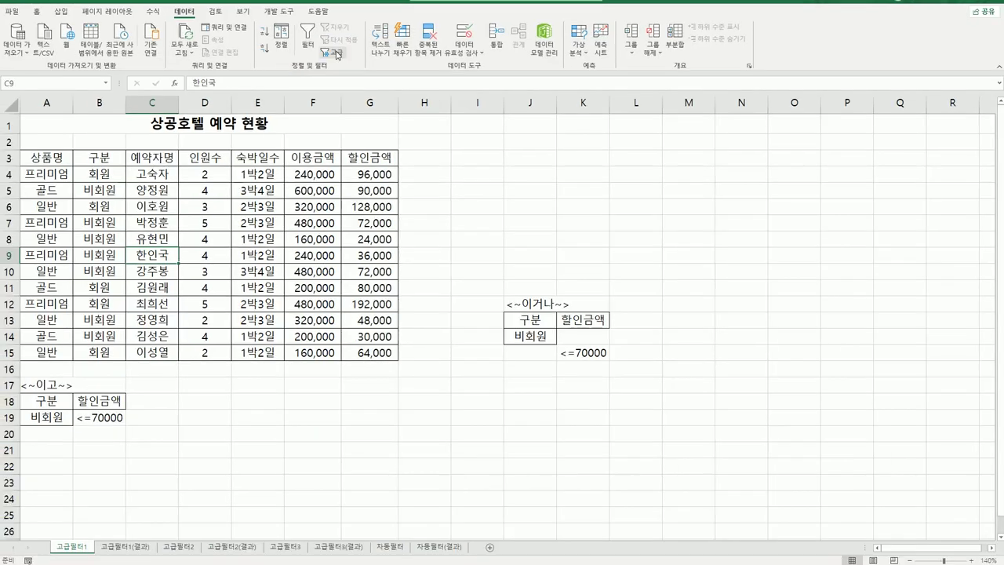
{"action": "left_click", "coordinate": [336, 106]}
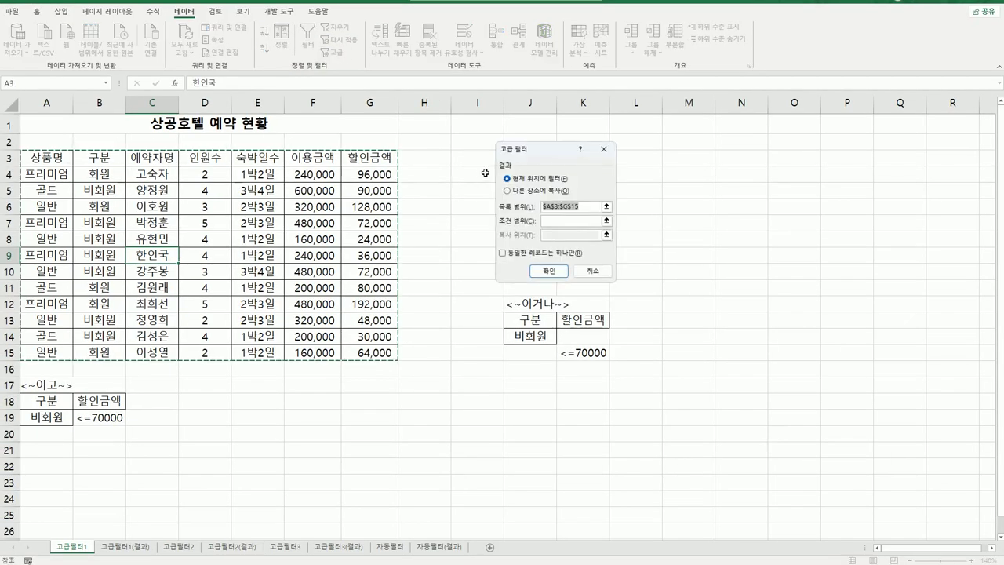
{"action": "left_click_drag", "start_coordinate": [546, 150], "coordinate": [466, 133]}
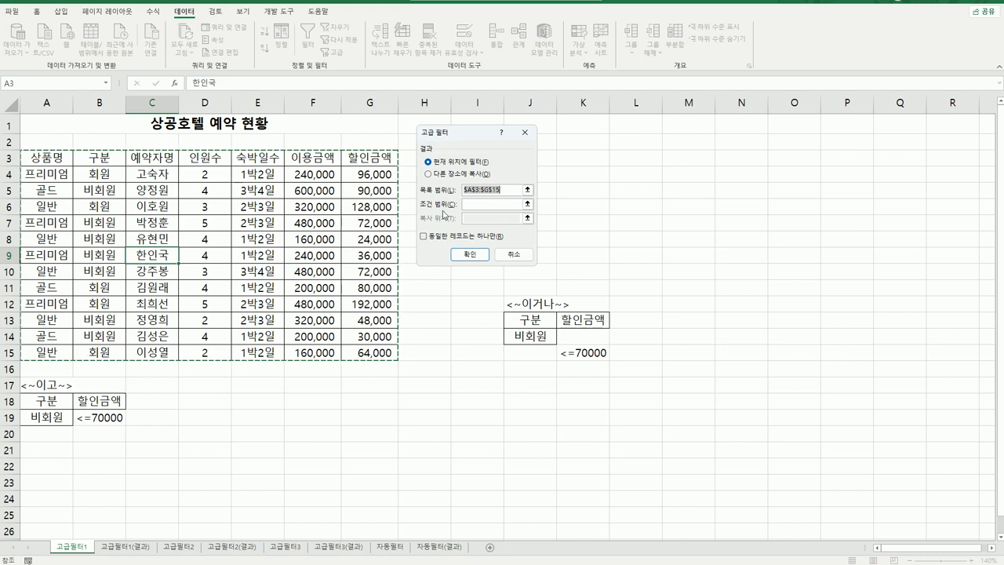
{"action": "left_click", "coordinate": [437, 176]}
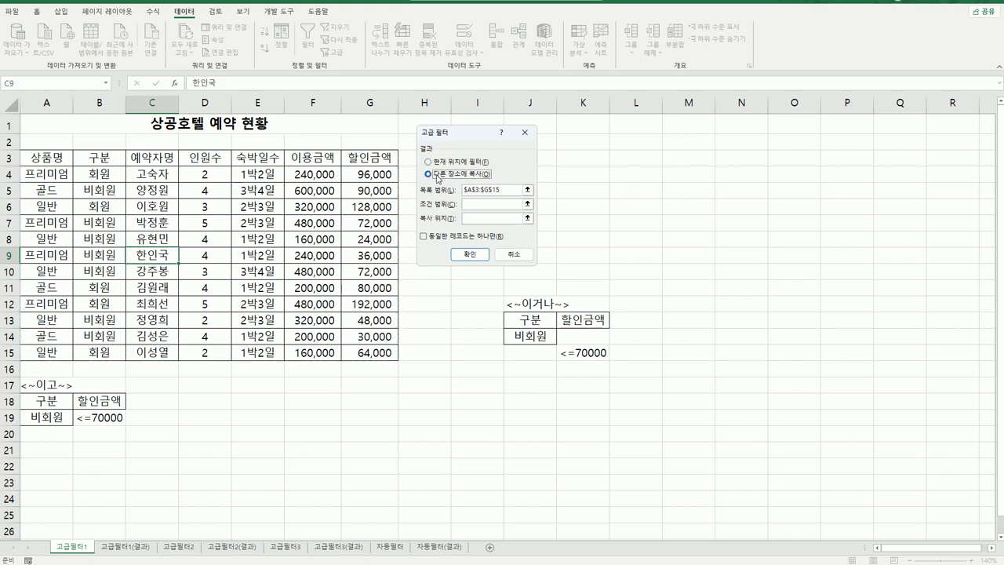
Step: Set the criteria range to A18:B19 and the copy destination to A22, and run the advanced filter
{"action": "left_click", "coordinate": [514, 190]}
{"action": "left_click_drag", "start_coordinate": [47, 400], "coordinate": [87, 416]}
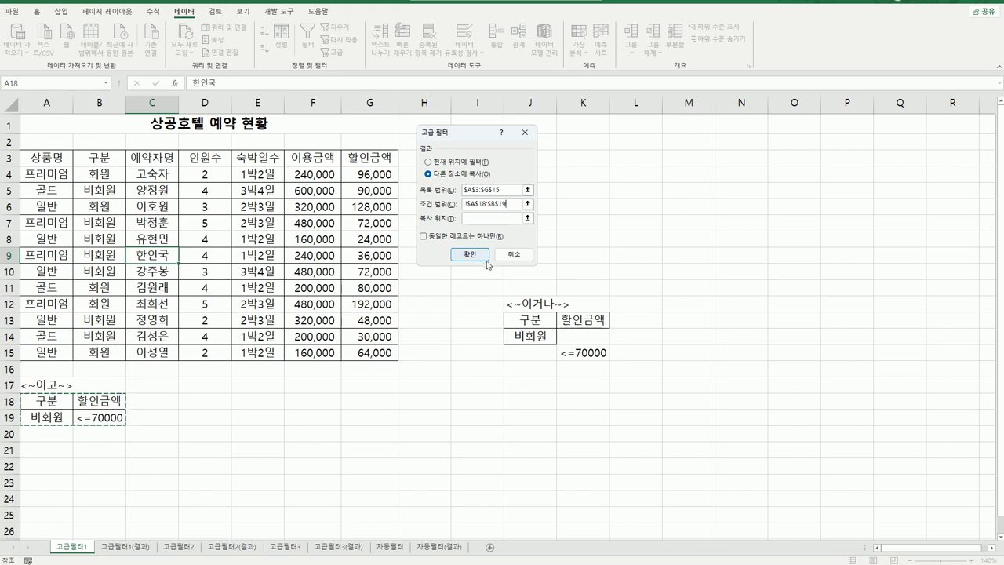
{"action": "left_click", "coordinate": [473, 219]}
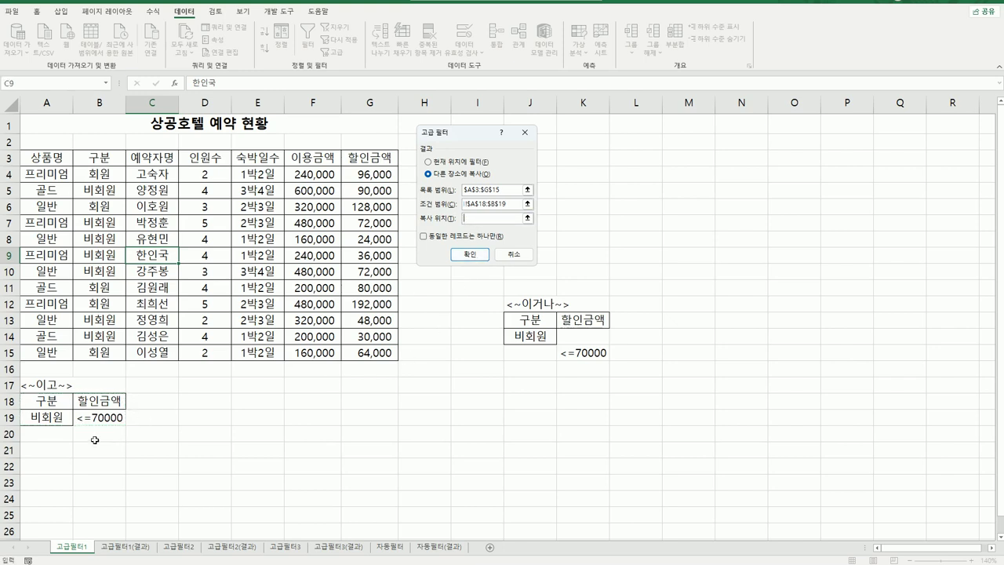
{"action": "left_click", "coordinate": [49, 463]}
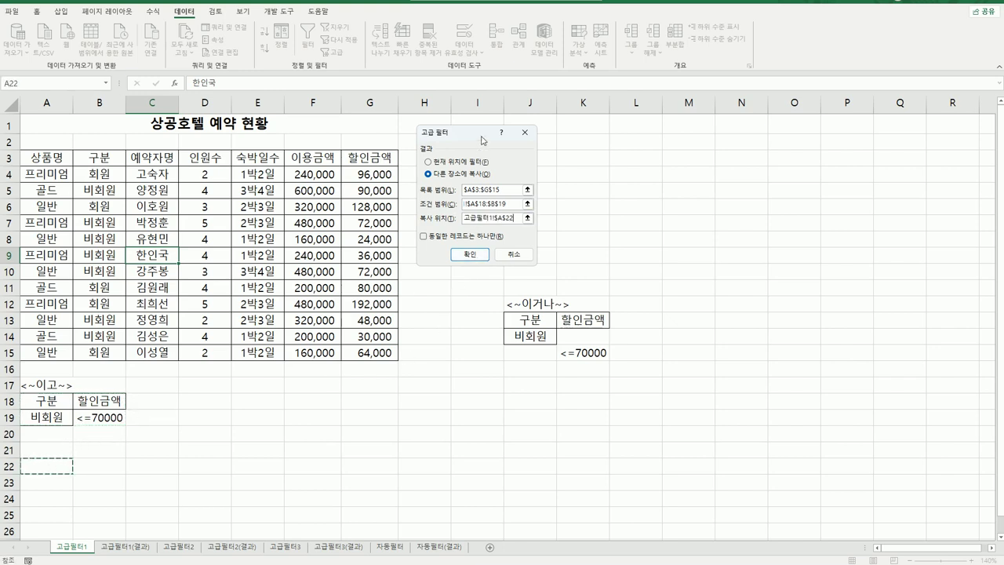
{"action": "left_click_drag", "start_coordinate": [481, 139], "coordinate": [501, 159]}
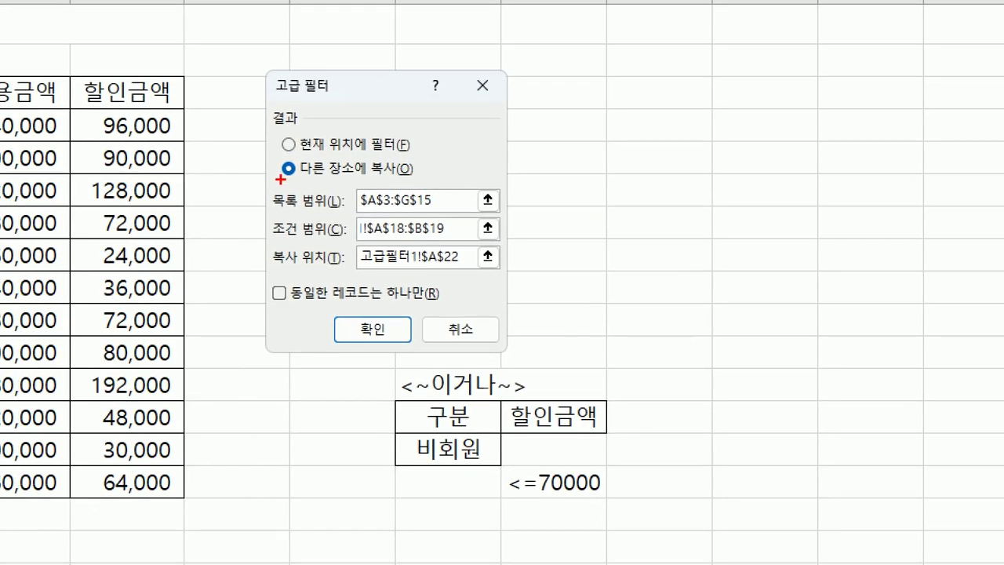
{"action": "left_click_drag", "start_coordinate": [280, 179], "coordinate": [422, 180]}
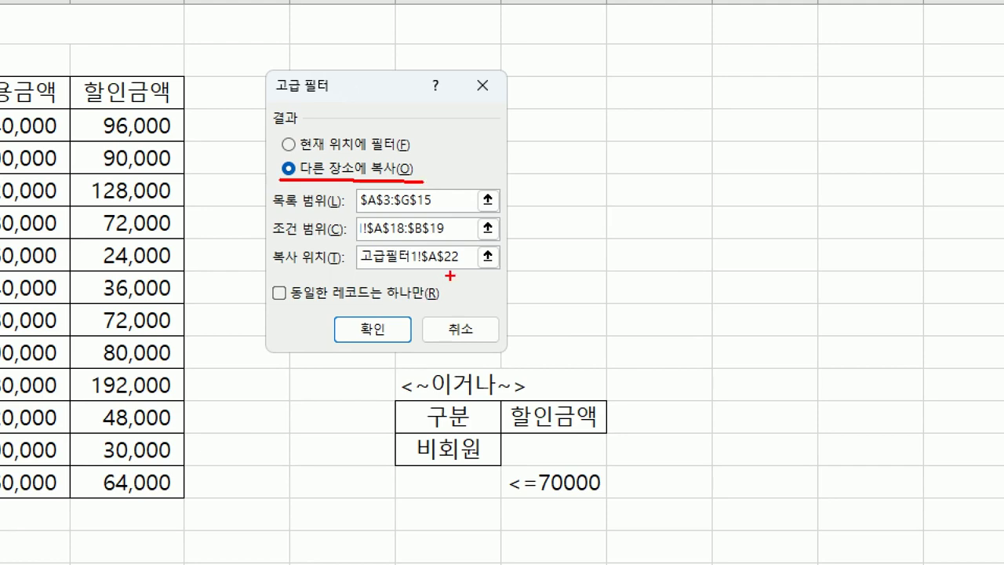
{"action": "mouse_move", "coordinate": [382, 278]}
{"action": "left_mouse_down"}
{"action": "mouse_move", "coordinate": [468, 272]}
{"action": "mouse_move", "coordinate": [376, 179]}
{"action": "mouse_move", "coordinate": [471, 235]}
{"action": "mouse_move", "coordinate": [457, 289]}
{"action": "left_mouse_up"}
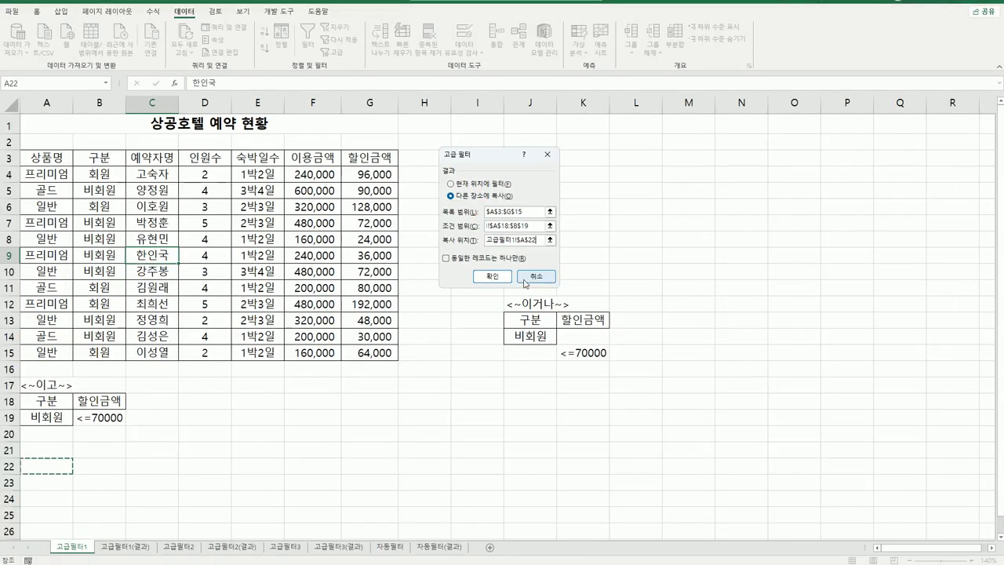
{"action": "left_click", "coordinate": [373, 329]}
Step: Check the extracted rows below the criteria and compare them with the 고급필터1(결과) sheet
{"action": "scroll", "coordinate": [452, 434], "scroll_direction": "down", "scroll_amount": 1}
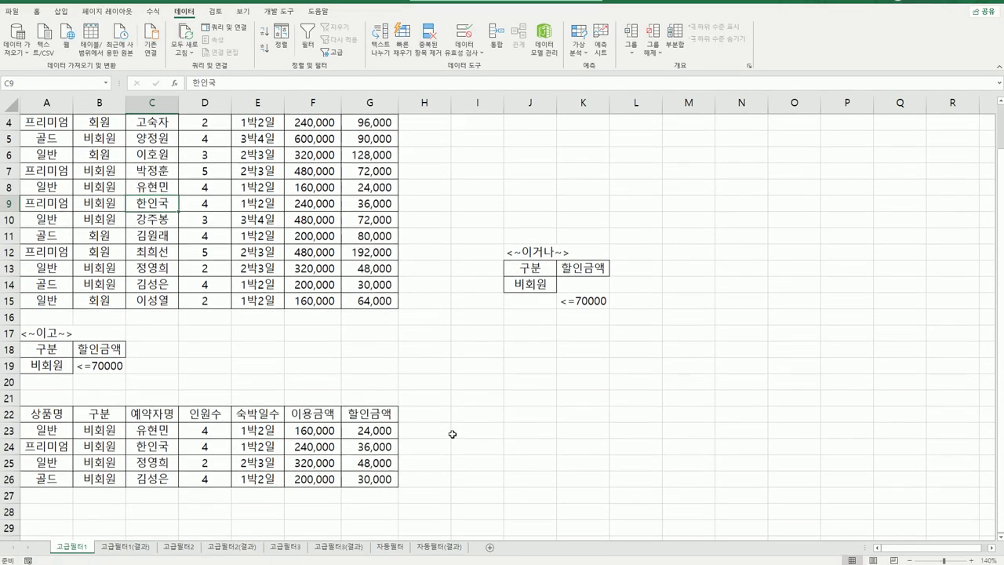
{"action": "scroll", "coordinate": [452, 434], "scroll_direction": "up", "scroll_amount": 1}
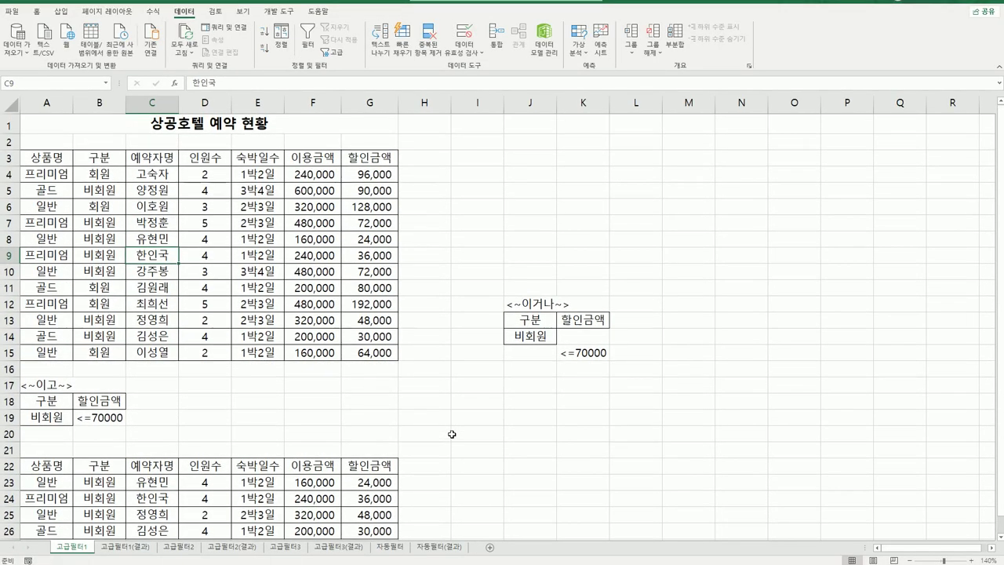
{"action": "left_click", "coordinate": [141, 547]}
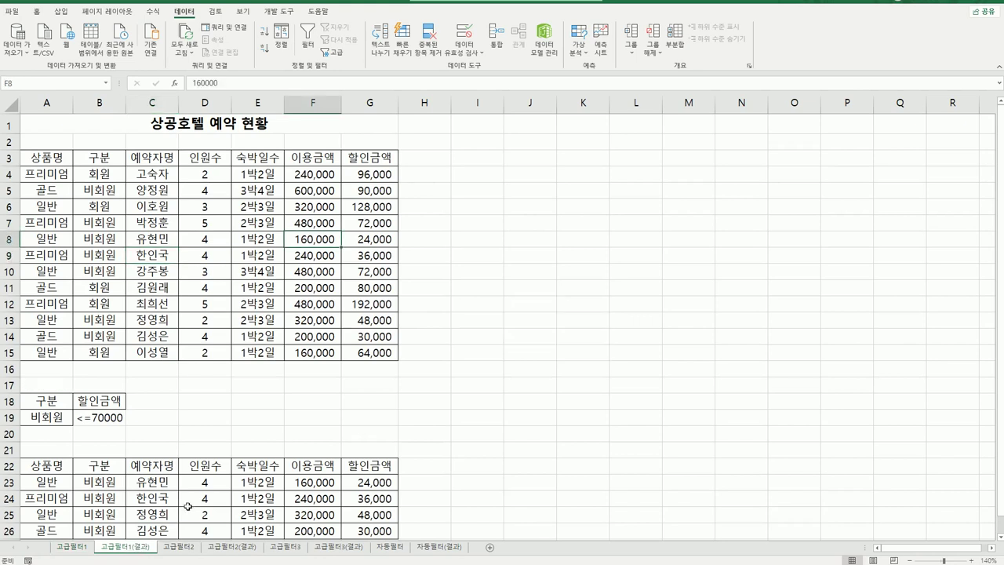
{"action": "left_click", "coordinate": [76, 547]}
{"action": "left_click", "coordinate": [116, 547]}
{"action": "left_click", "coordinate": [83, 549]}
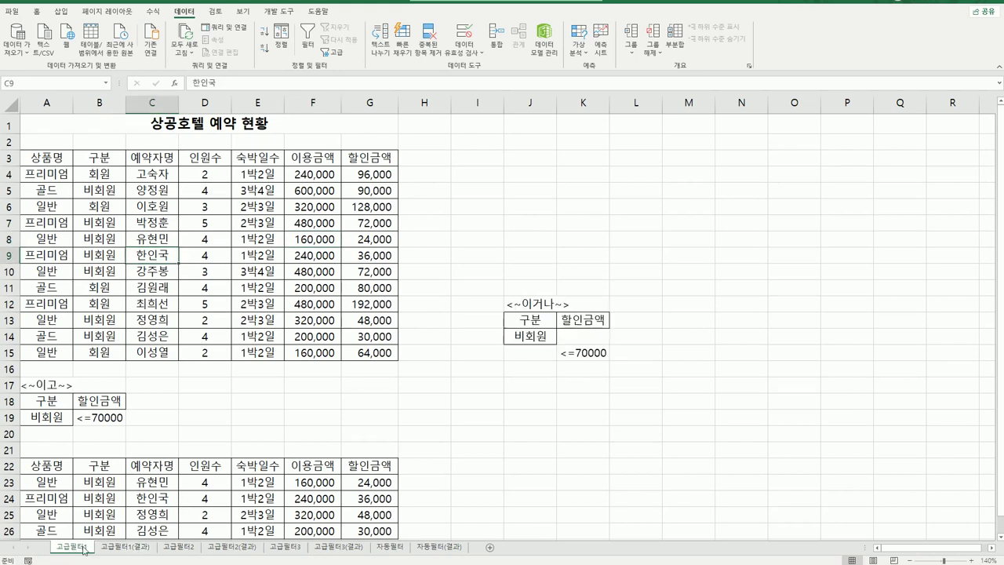
{"action": "left_click", "coordinate": [127, 547]}
{"action": "left_click", "coordinate": [80, 547]}
Step: Move the <~이거나~> criteria block, including its label, from J12:K15 back to D17:E20
{"action": "left_click_drag", "start_coordinate": [524, 303], "coordinate": [317, 441]}
{"action": "left_click", "coordinate": [383, 418]}
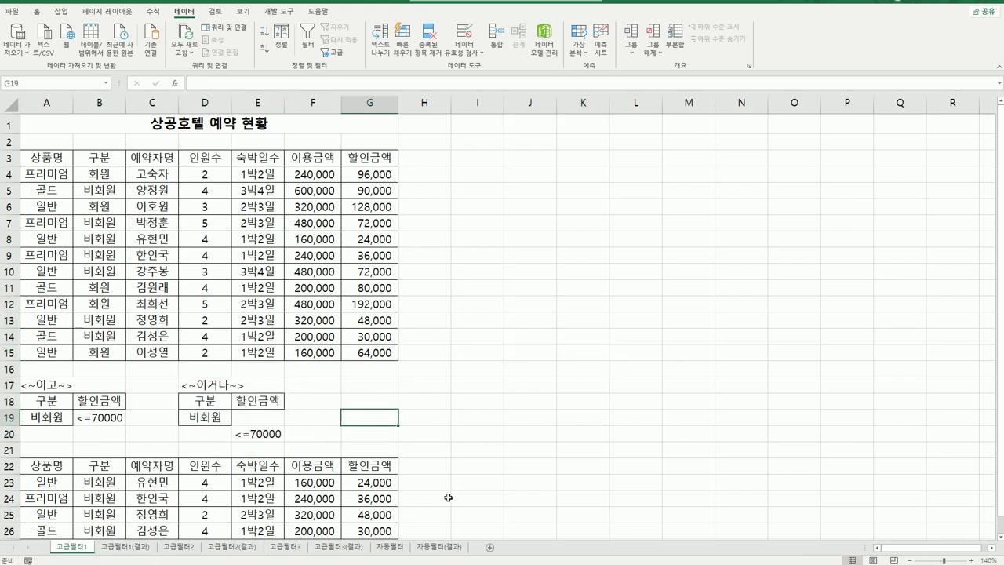
{"action": "left_click", "coordinate": [63, 387]}
{"action": "left_click", "coordinate": [200, 384]}
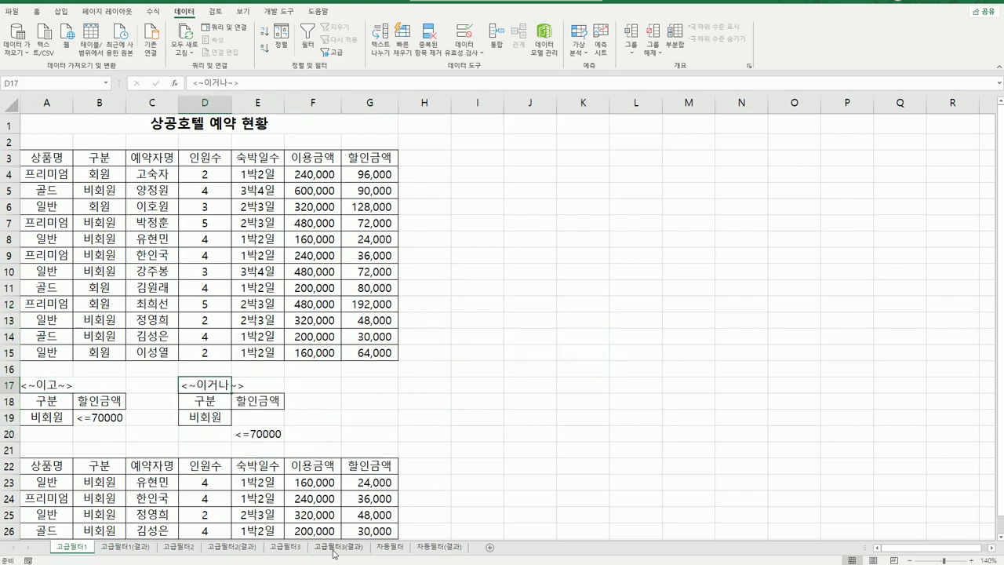
Step: Switch to the 고급필터2 sheet and examine the 신입사원 합격 현황 table, including its 성별 and 총점 columns
{"action": "left_click", "coordinate": [179, 548]}
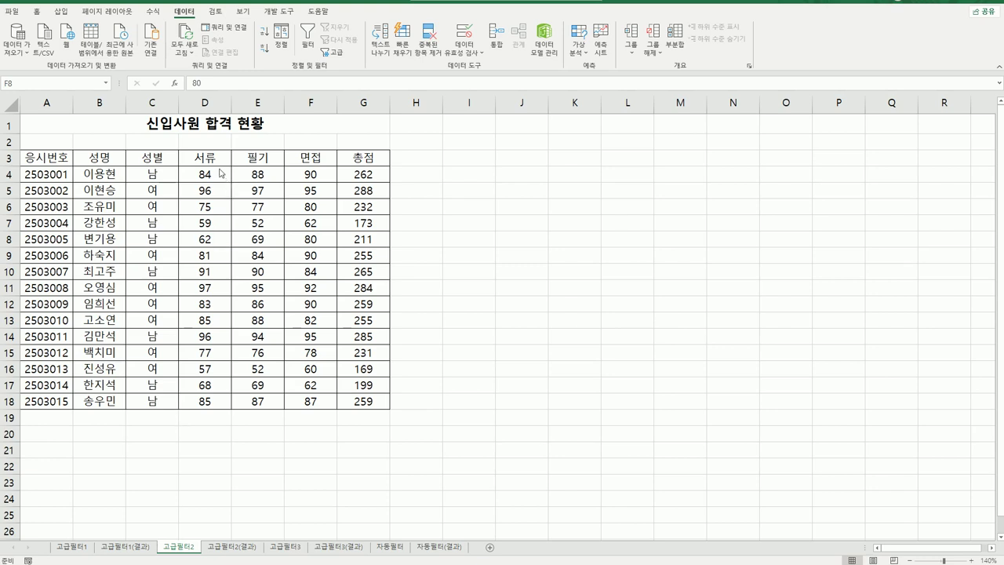
{"action": "left_click", "coordinate": [147, 171]}
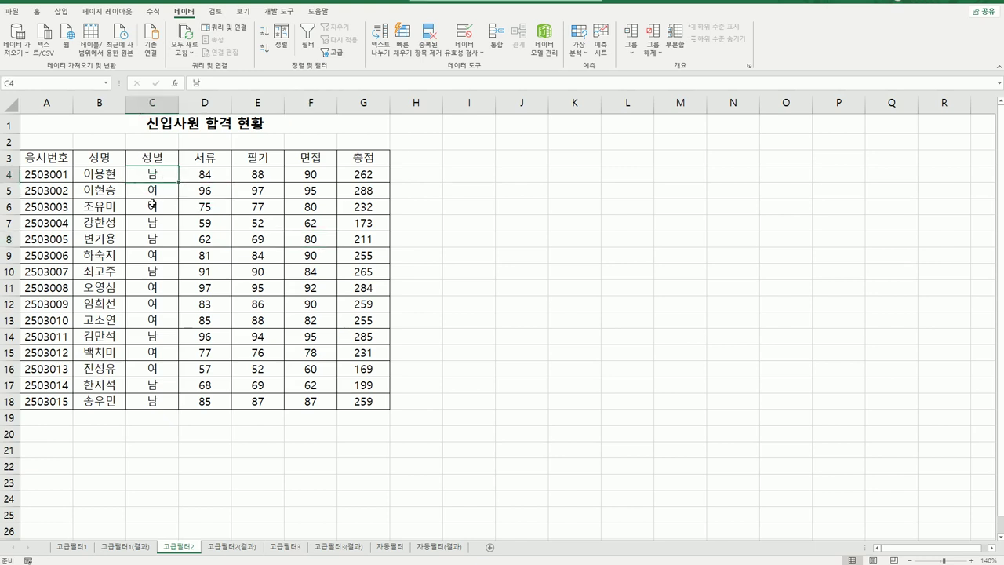
{"action": "left_click", "coordinate": [356, 160]}
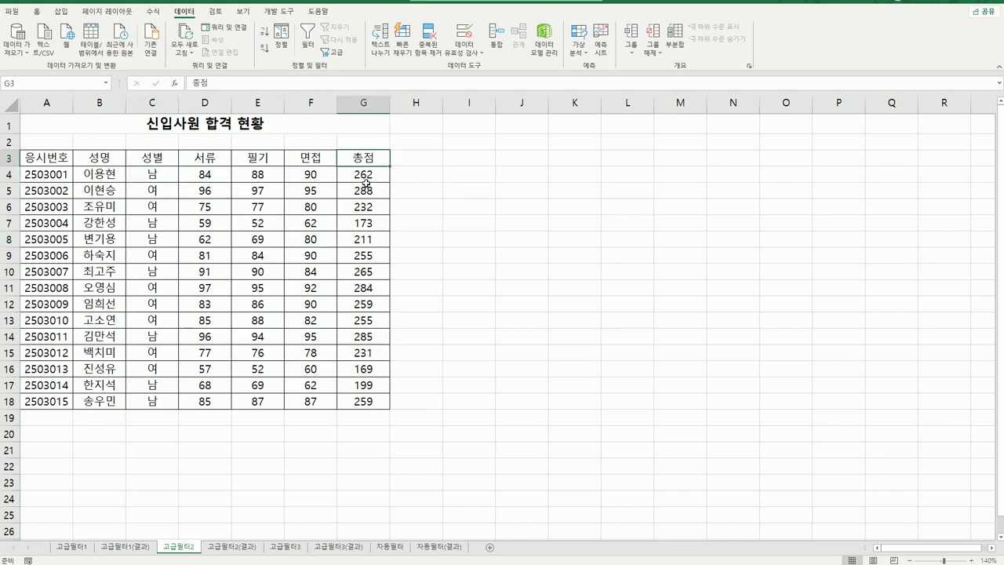
{"action": "left_click", "coordinate": [365, 177]}
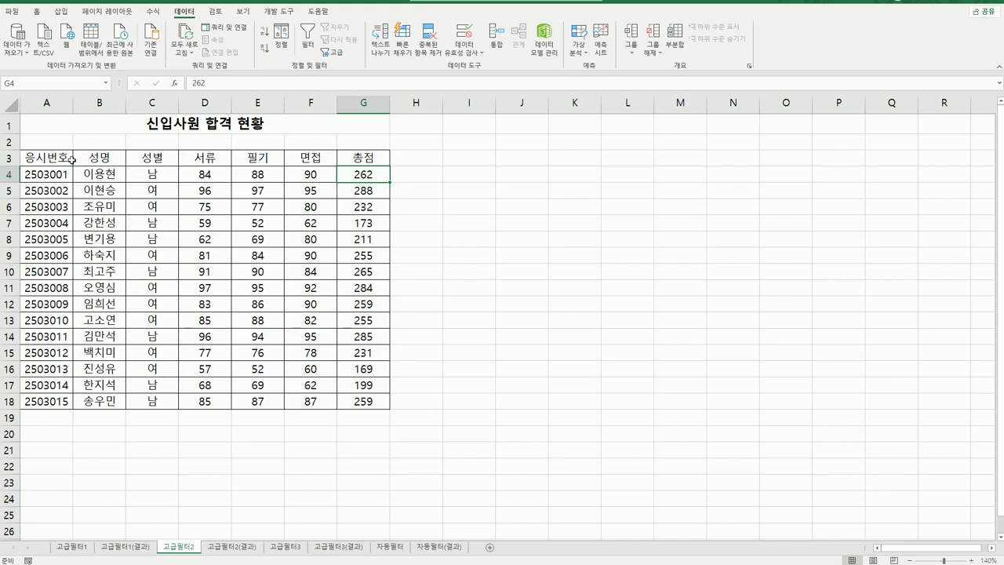
{"action": "left_click_drag", "start_coordinate": [60, 157], "coordinate": [345, 402]}
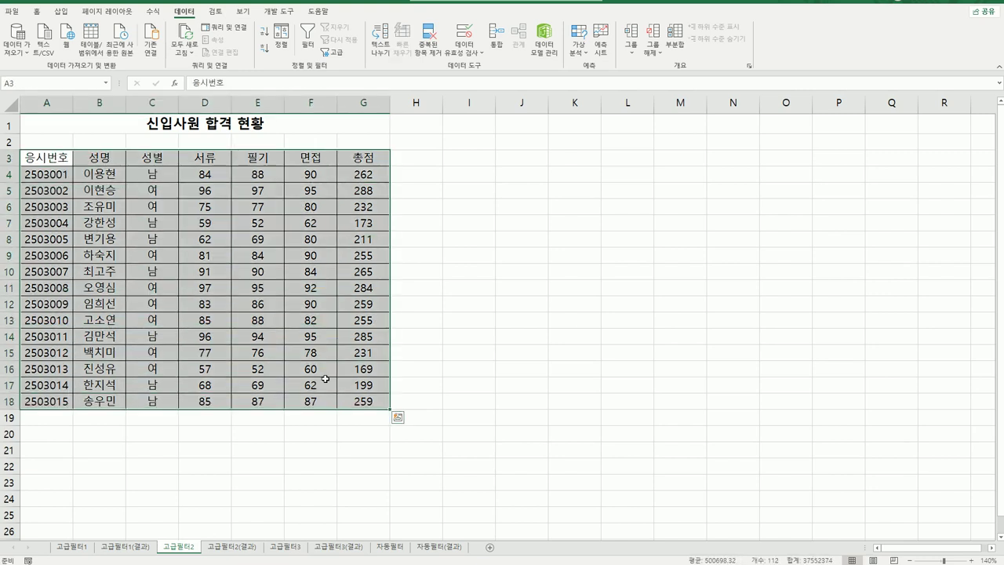
{"action": "left_click", "coordinate": [44, 160]}
{"action": "left_click", "coordinate": [78, 160]}
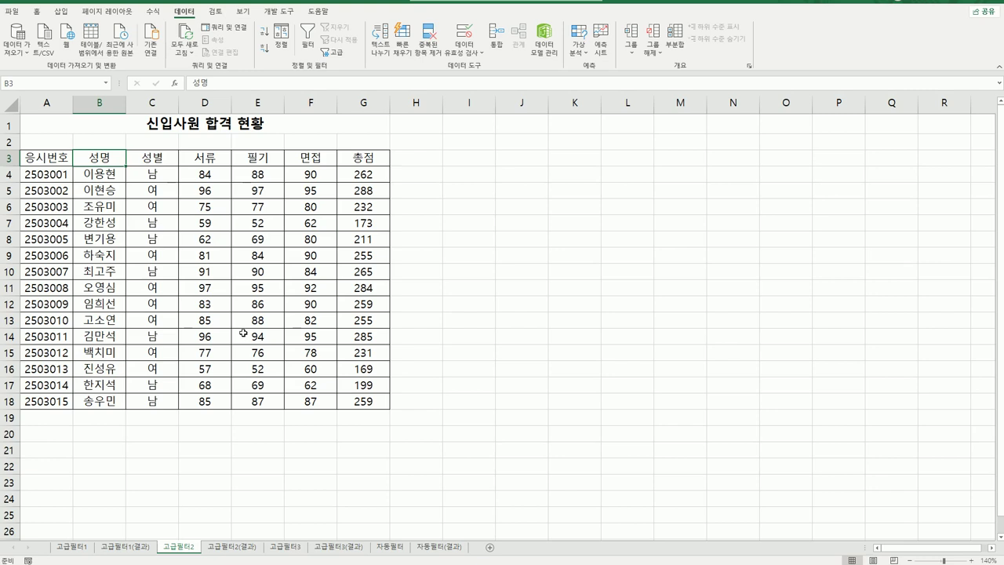
{"action": "left_click", "coordinate": [55, 435]}
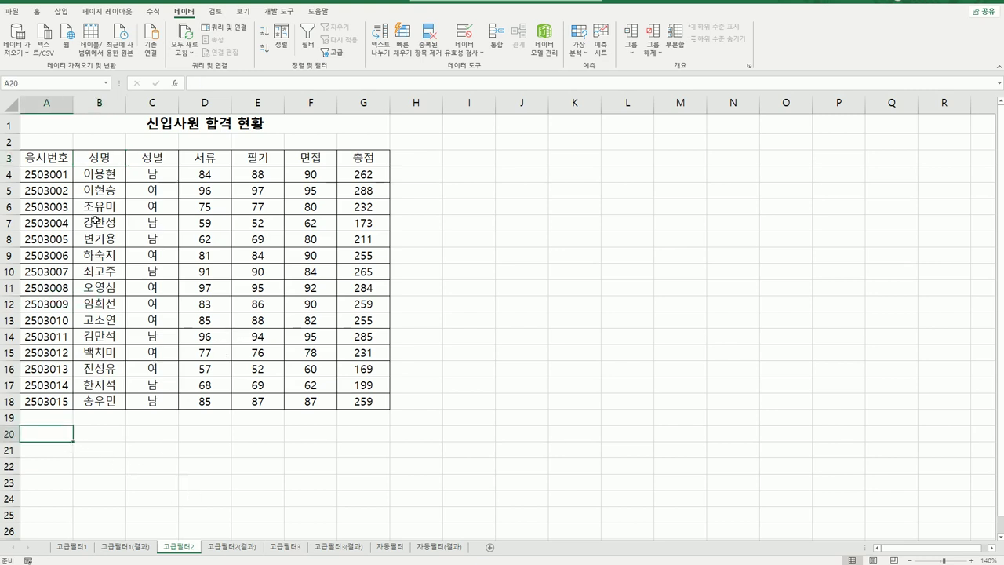
{"action": "left_click_drag", "start_coordinate": [55, 162], "coordinate": [351, 397]}
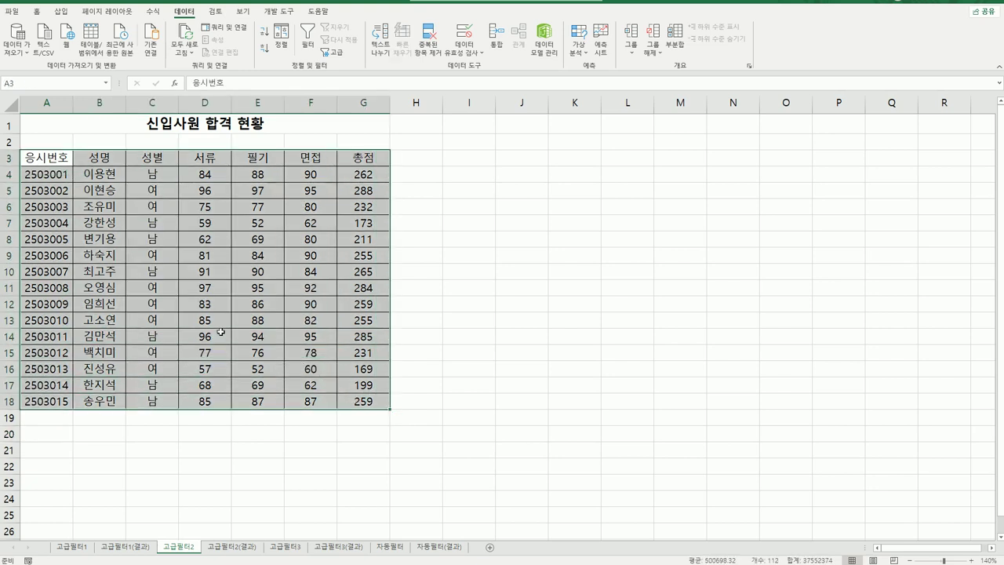
Step: Copy the 성별 header with its 남 value from C3:C4 to A20 as the first filter condition
{"action": "left_click", "coordinate": [147, 159]}
{"action": "left_click_drag", "start_coordinate": [147, 159], "coordinate": [151, 175]}
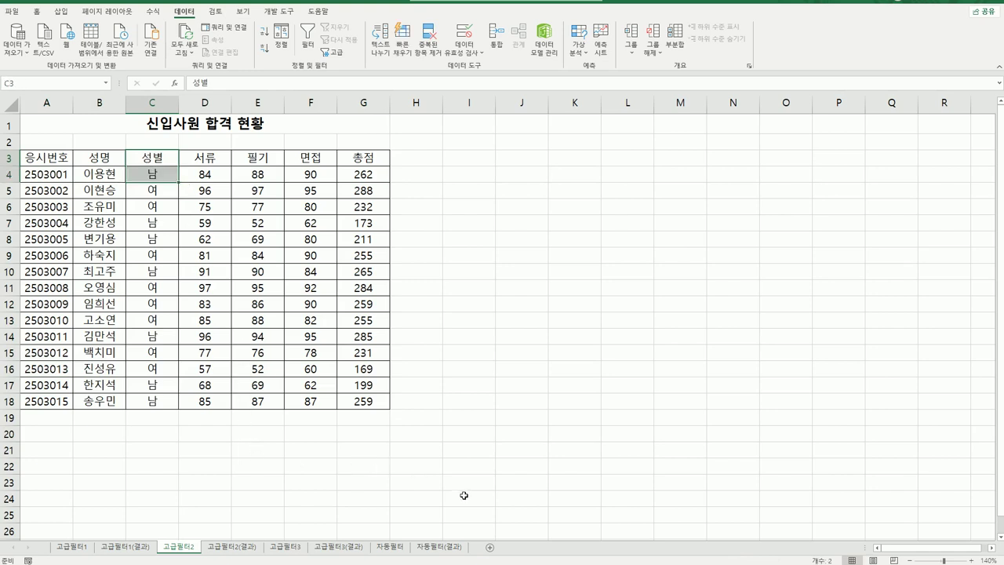
{"action": "key", "text": "ctrl+c"}
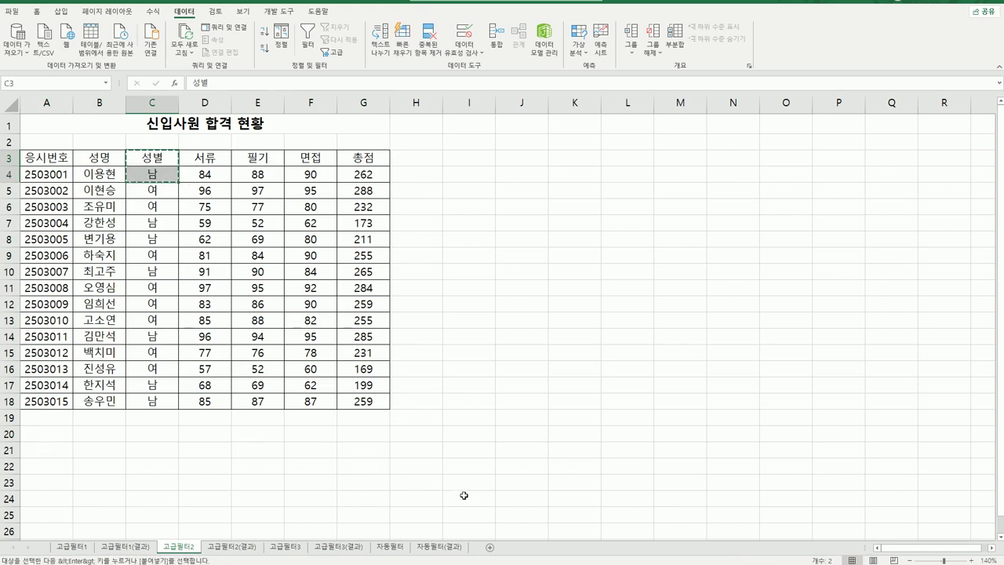
{"action": "left_click", "coordinate": [52, 435]}
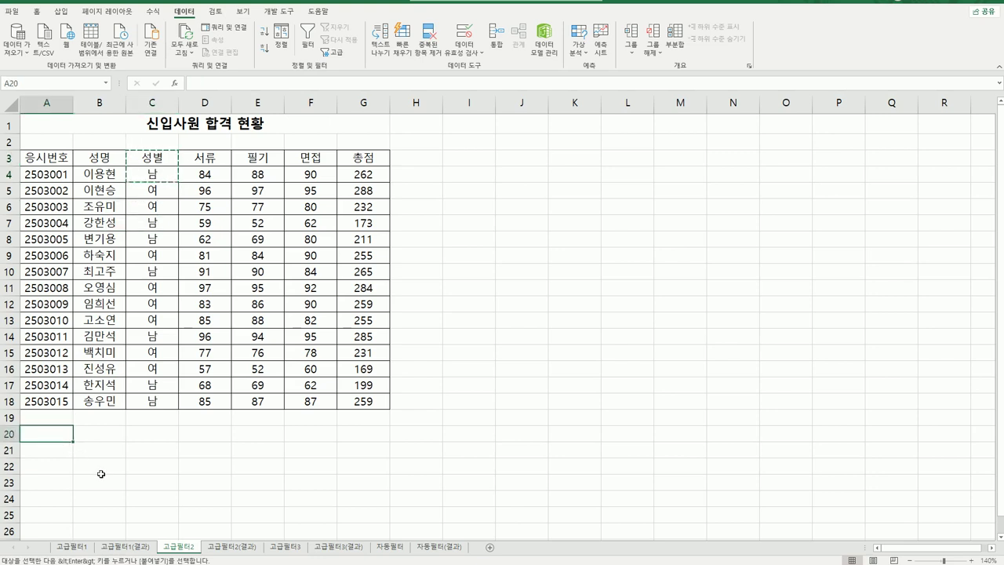
{"action": "key", "text": "ctrl+v"}
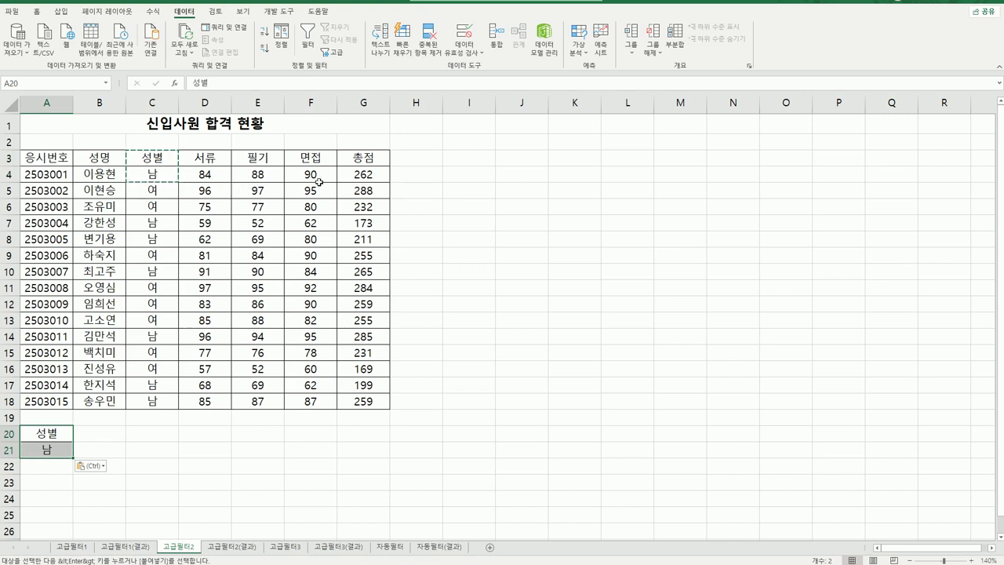
Step: Copy the 총점 header from G3 to B20 and enter the condition >=250 beneath it in B21
{"action": "left_click", "coordinate": [379, 158]}
{"action": "key", "text": "ctrl+c"}
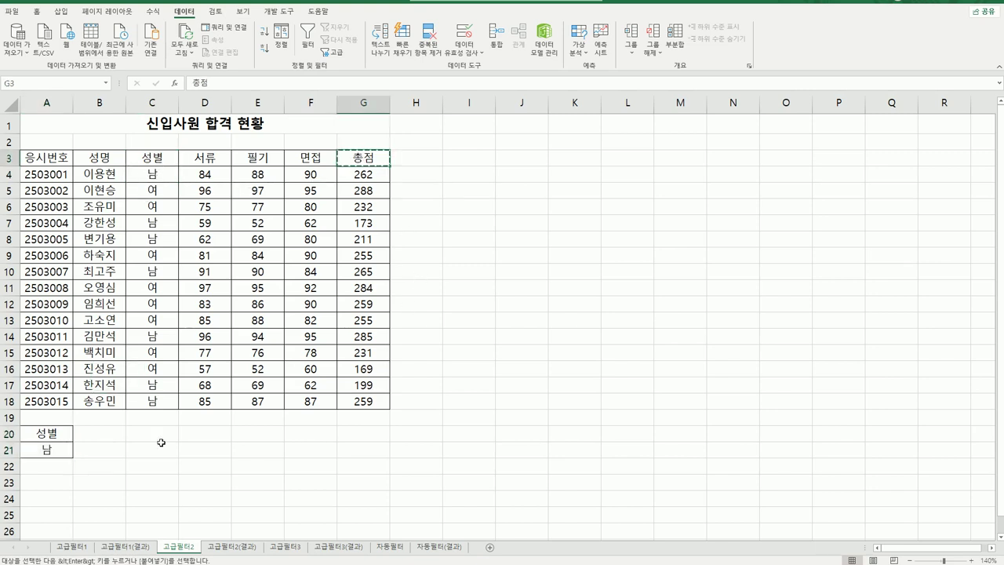
{"action": "left_click", "coordinate": [99, 432]}
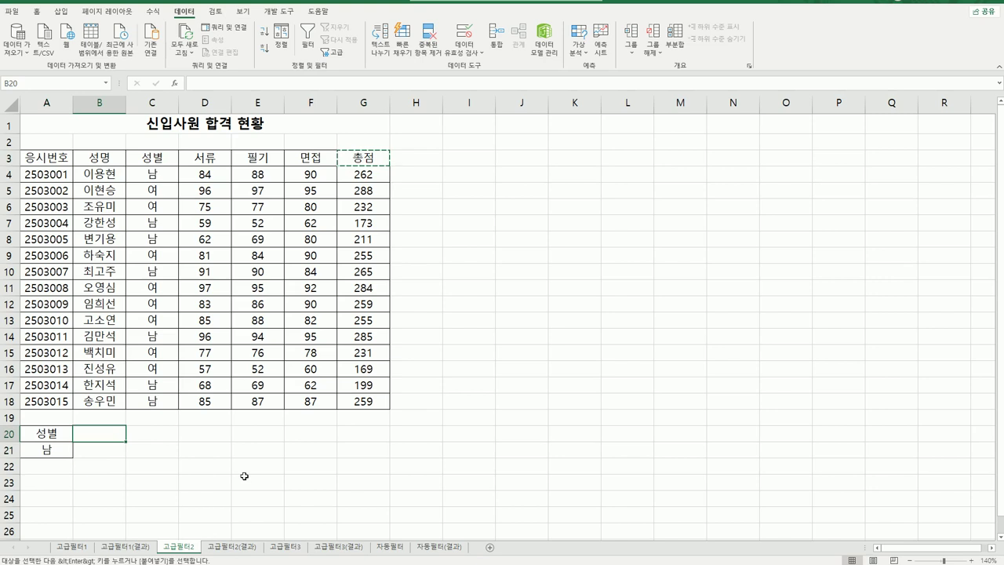
{"action": "key", "text": "ctrl+v"}
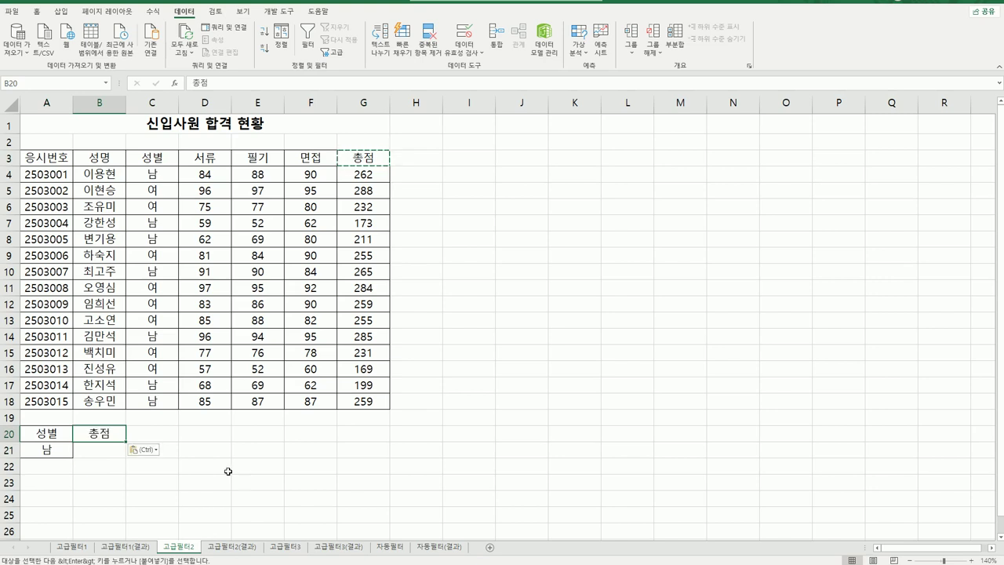
{"action": "left_click", "coordinate": [96, 452]}
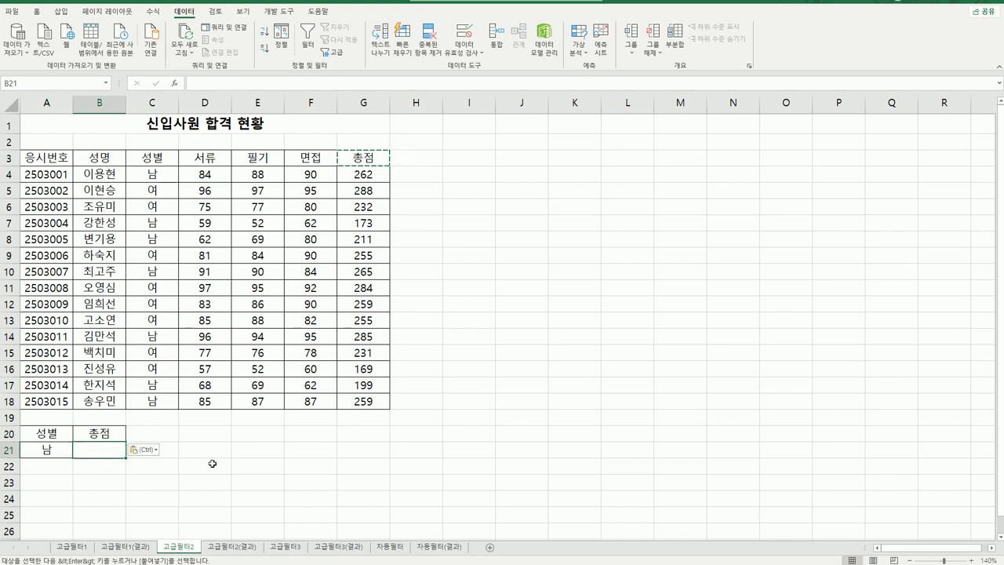
{"action": "type", "text": ">=250"}
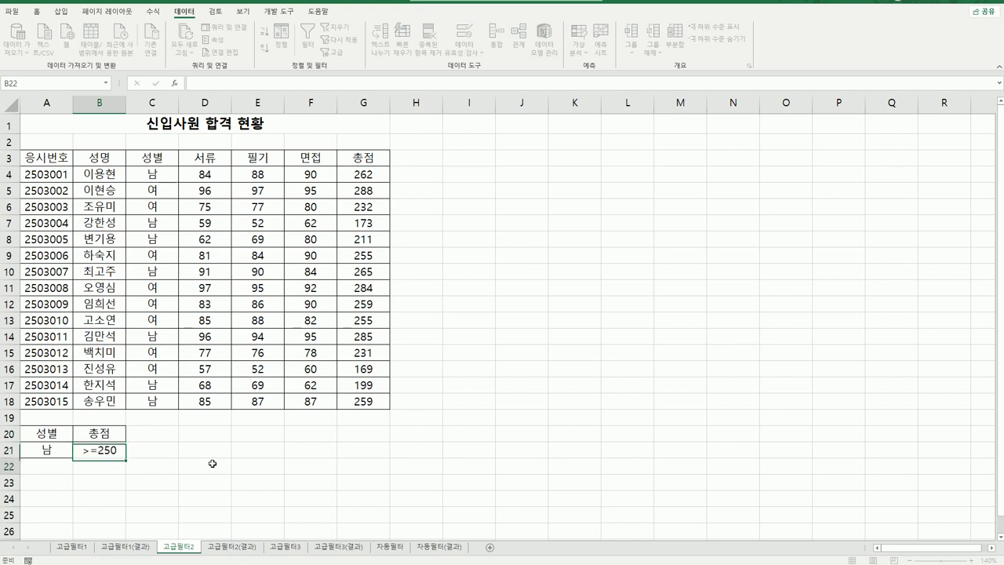
Step: Confirm the >=250 condition in B21 and check the criteria block A20:B21
{"action": "key", "text": "Return"}
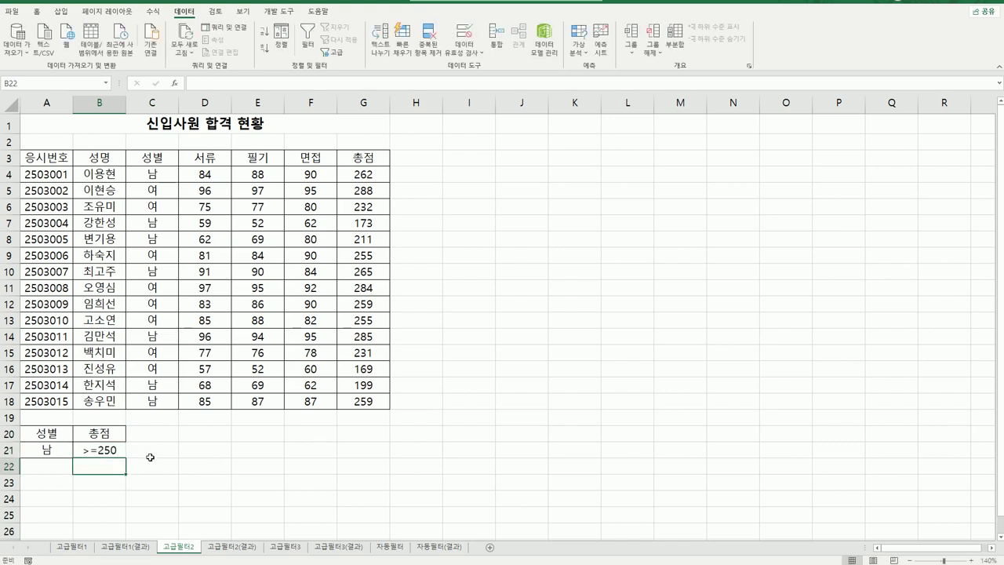
{"action": "left_click_drag", "start_coordinate": [47, 434], "coordinate": [102, 452]}
{"action": "left_click", "coordinate": [258, 478]}
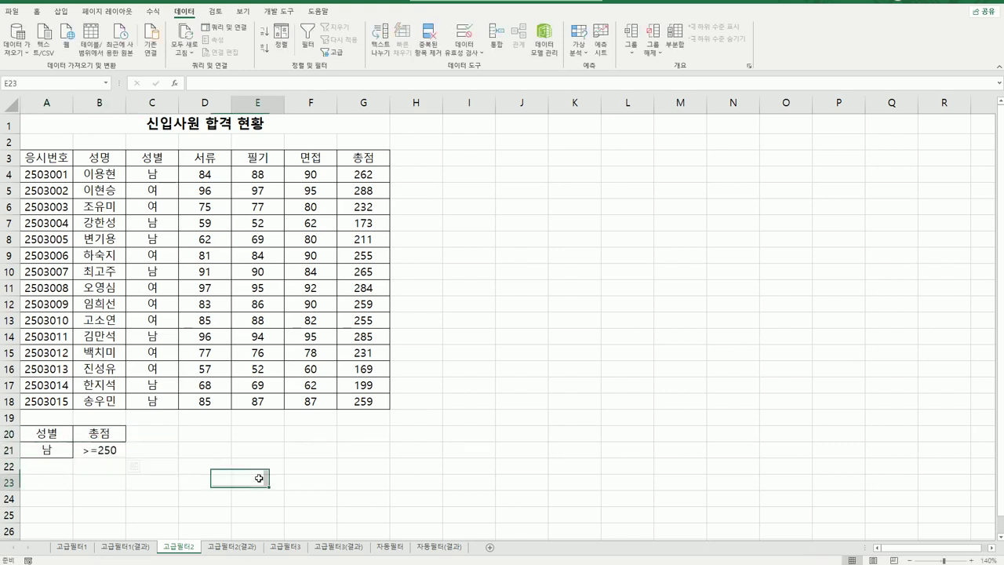
Step: Copy the 응시번호, 성명, 서류, 필기 and 면접 headers from row 3 to A25:E25 as the output header row
{"action": "left_click", "coordinate": [49, 160]}
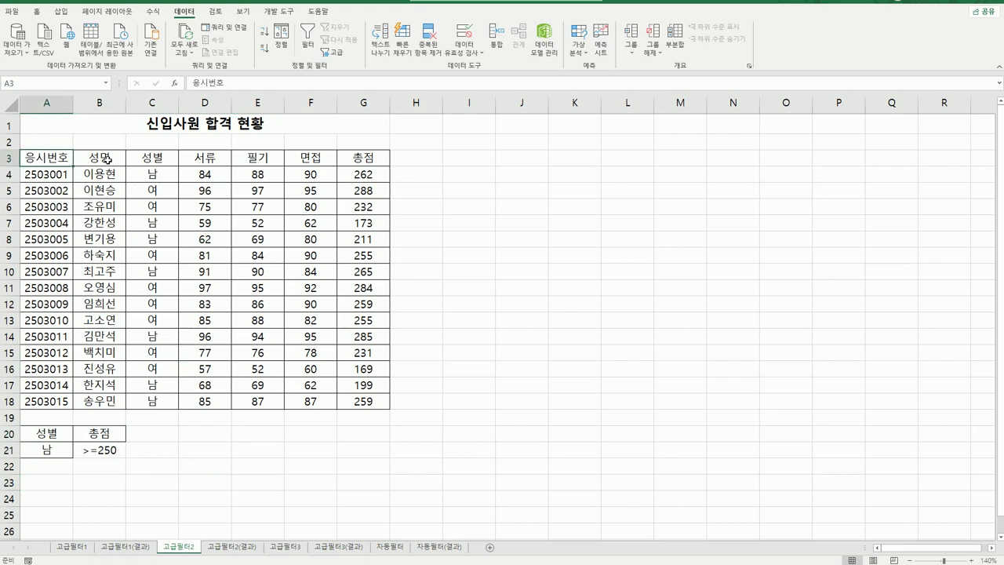
{"action": "left_click", "coordinate": [107, 160], "text": "ctrl"}
{"action": "left_click", "coordinate": [200, 160], "text": "ctrl"}
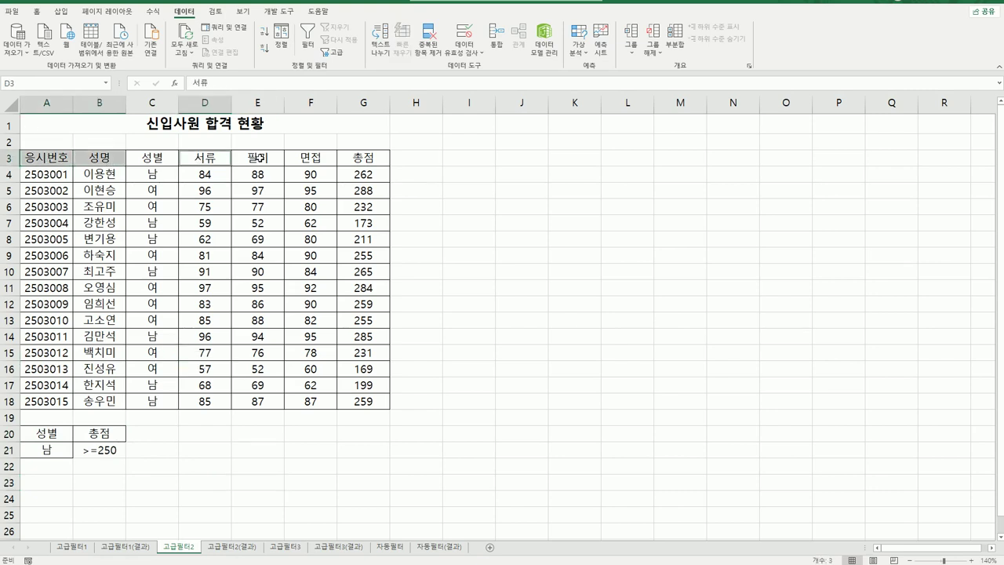
{"action": "left_click", "coordinate": [260, 159], "text": "ctrl"}
{"action": "left_click", "coordinate": [301, 160], "text": "ctrl"}
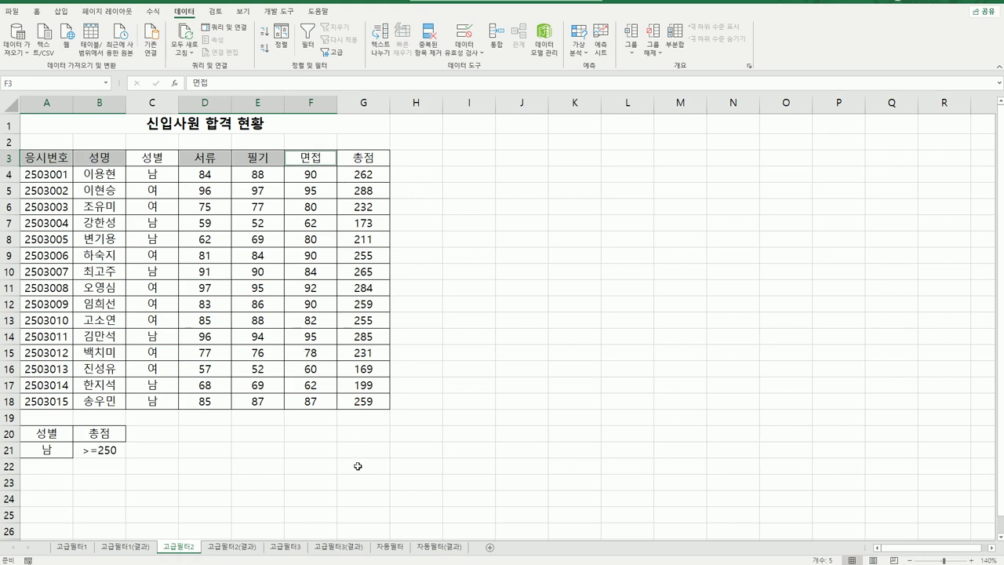
{"action": "key", "text": "ctrl+c"}
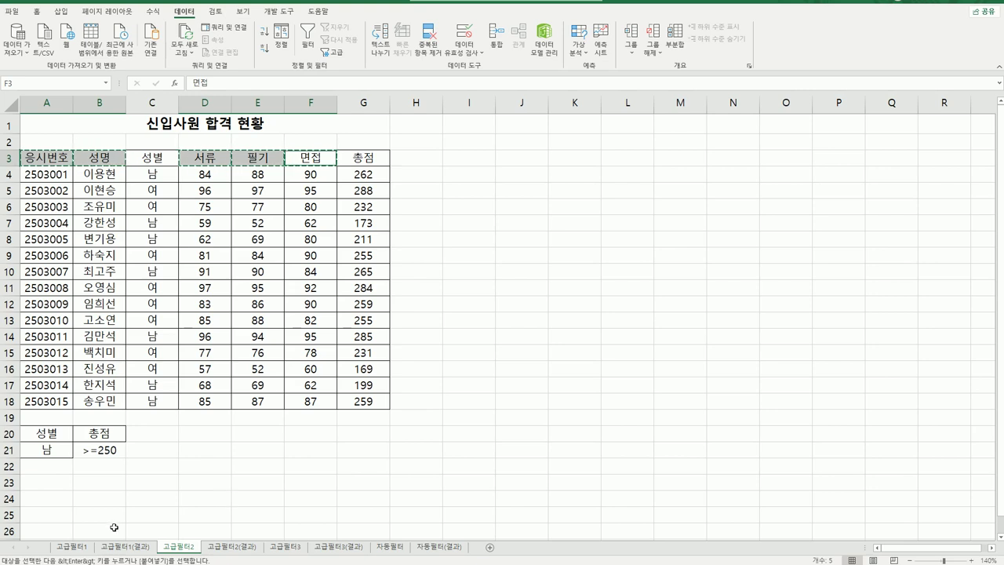
{"action": "left_click", "coordinate": [57, 517]}
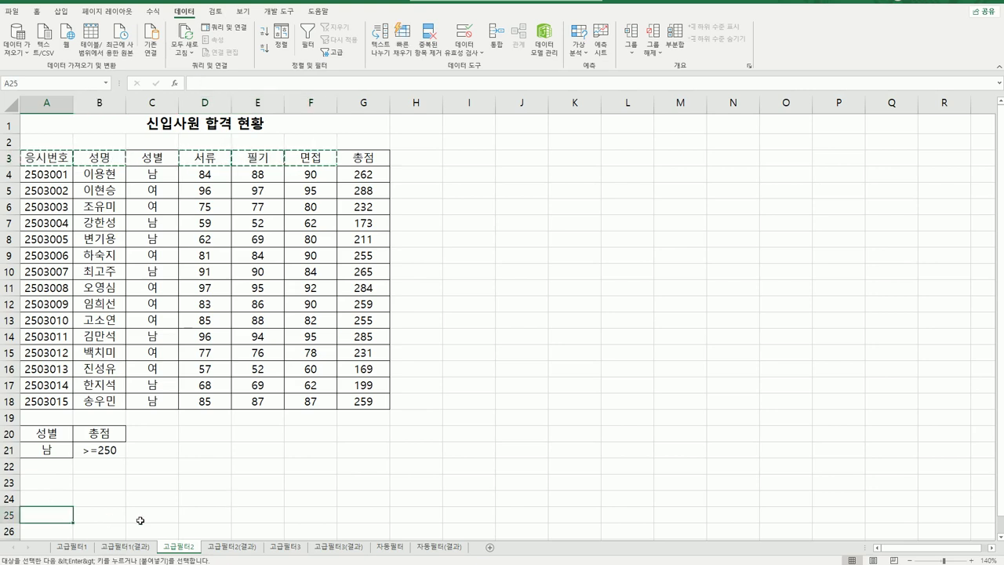
{"action": "key", "text": "Return"}
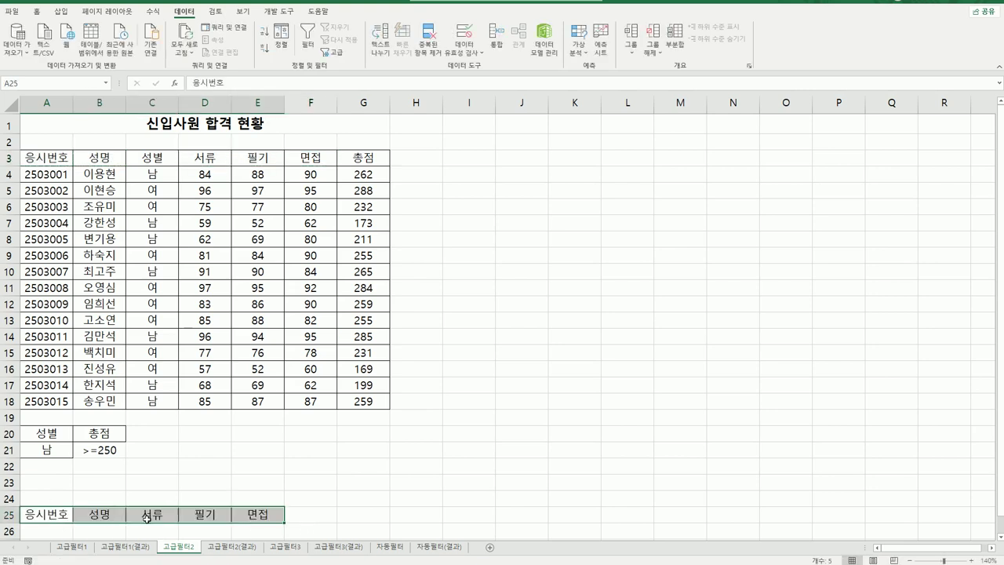
{"action": "left_click", "coordinate": [90, 518]}
{"action": "scroll", "coordinate": [363, 460], "scroll_direction": "down", "scroll_amount": 2}
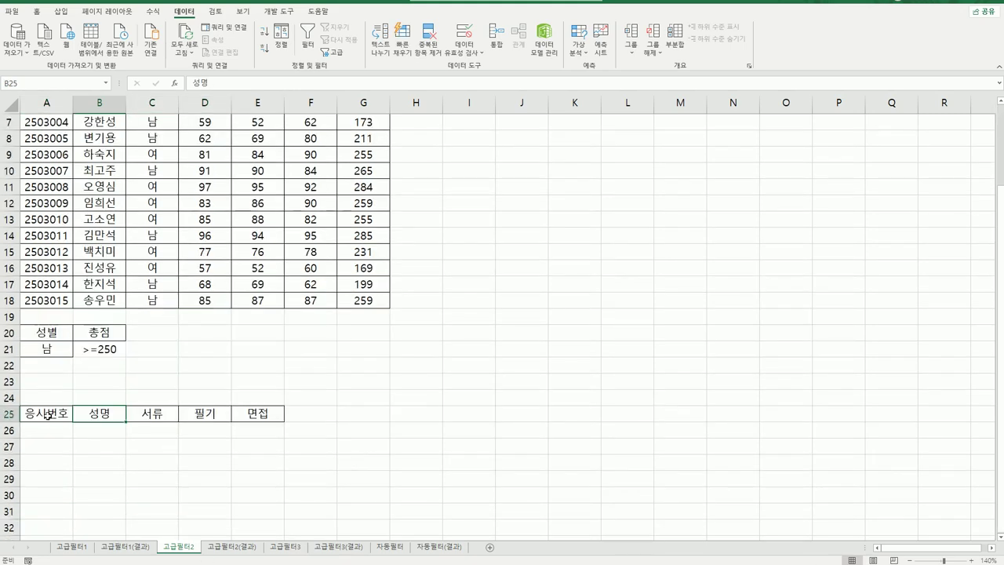
{"action": "left_click_drag", "start_coordinate": [49, 416], "coordinate": [267, 414]}
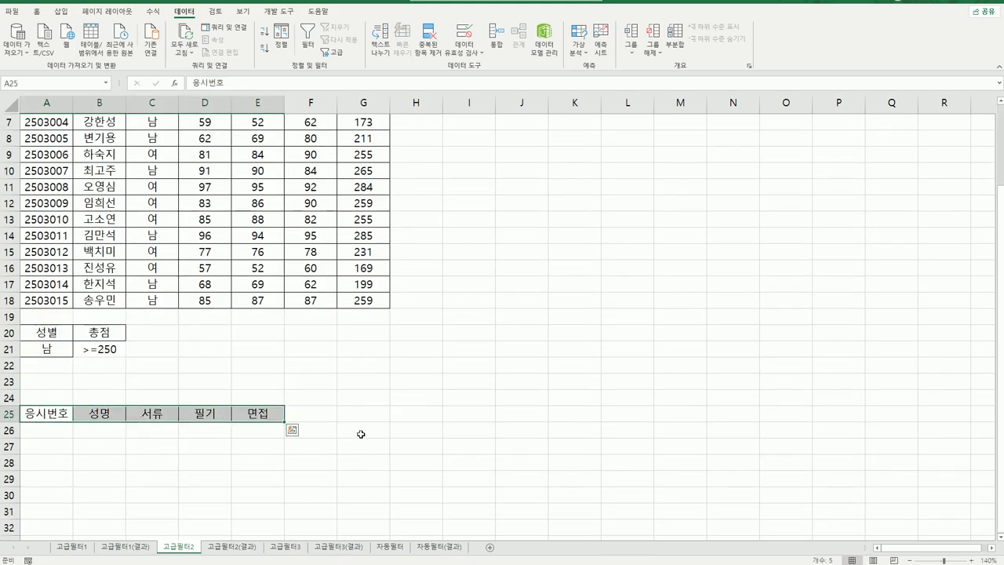
{"action": "left_click", "coordinate": [361, 433]}
{"action": "scroll", "coordinate": [360, 434], "scroll_direction": "up", "scroll_amount": 2}
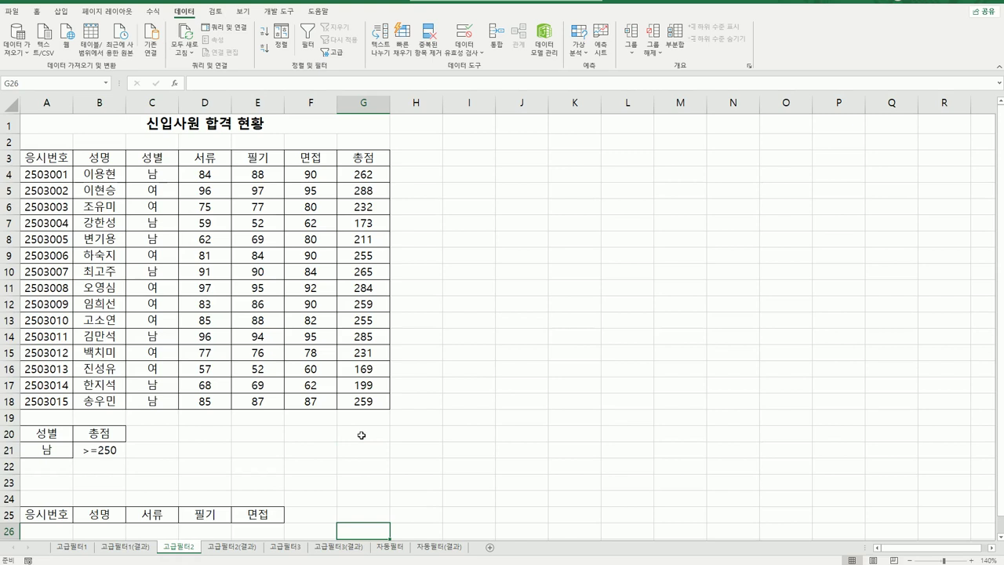
Step: Start an advanced filter on the table with list range A3:G18, set to copy the results to another location
{"action": "left_click", "coordinate": [161, 219]}
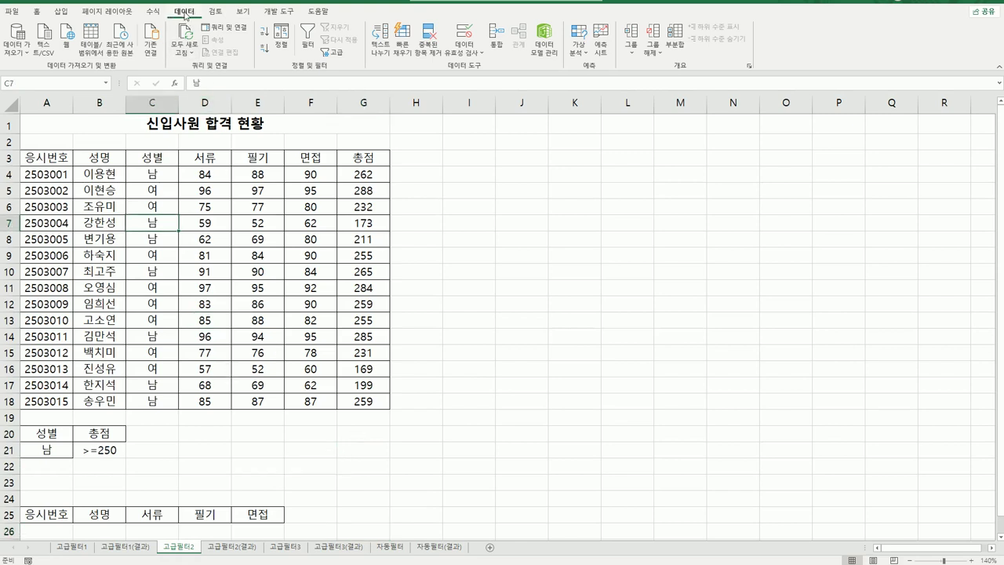
{"action": "left_click", "coordinate": [334, 52]}
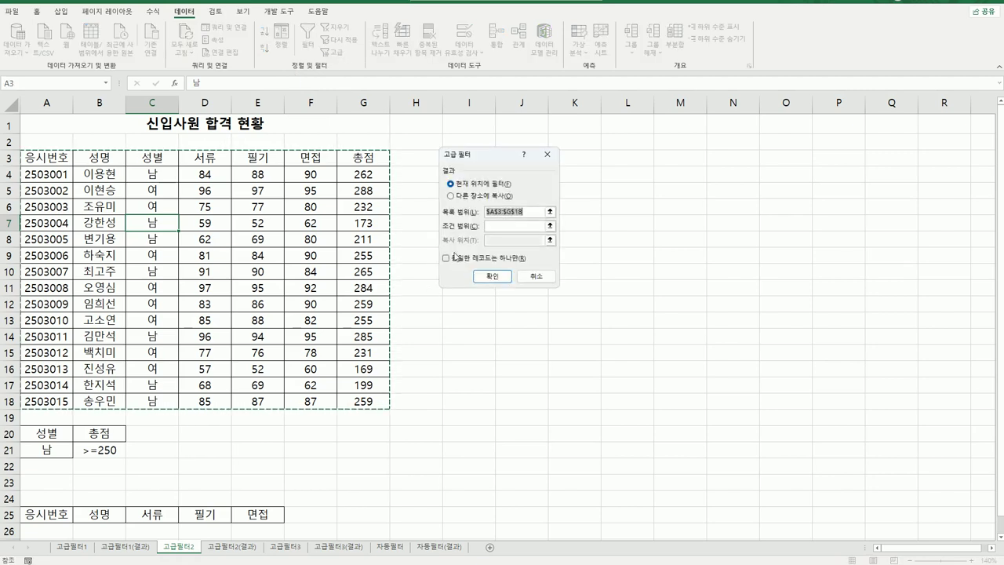
{"action": "left_click", "coordinate": [467, 197]}
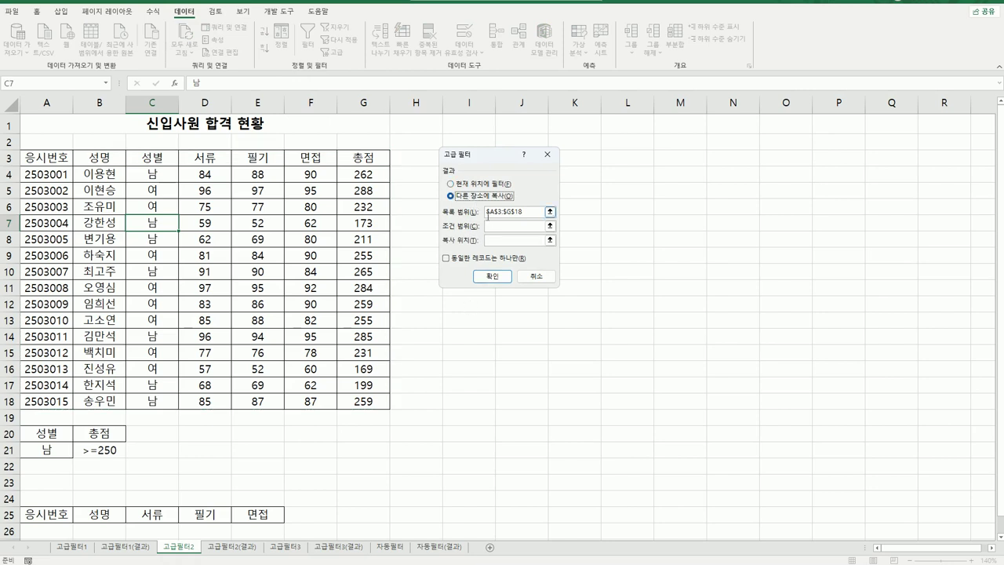
{"action": "left_click", "coordinate": [524, 212]}
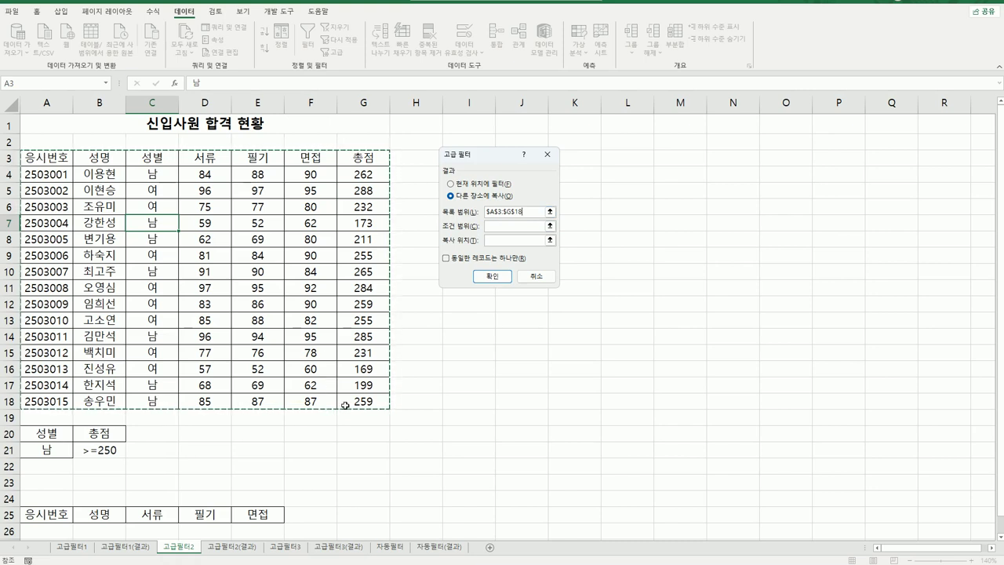
Step: Set the criteria range to A20:B21 and the copy destination to A25:E25, and run the advanced filter
{"action": "left_click", "coordinate": [491, 227]}
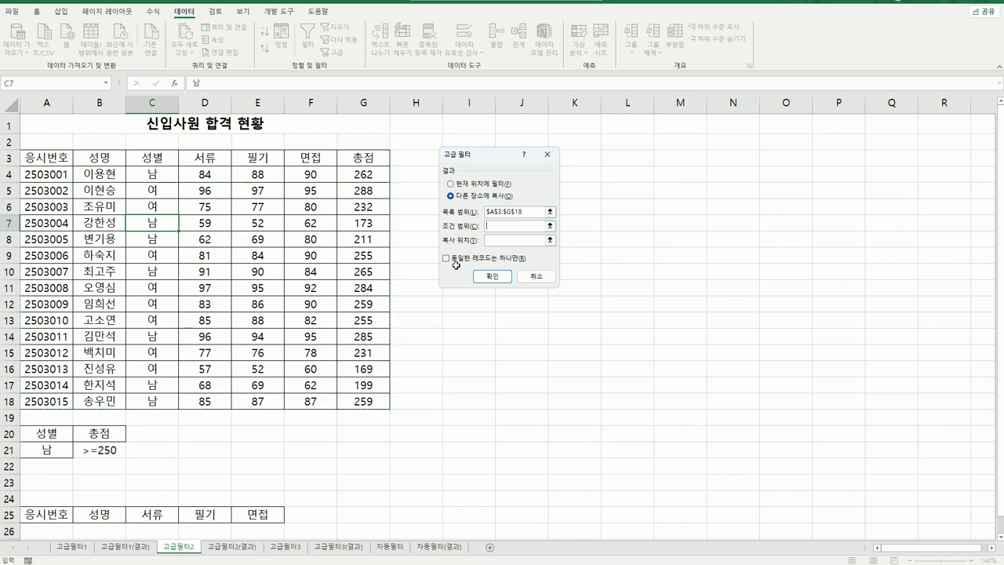
{"action": "left_click", "coordinate": [39, 428]}
{"action": "left_click_drag", "start_coordinate": [39, 429], "coordinate": [111, 450]}
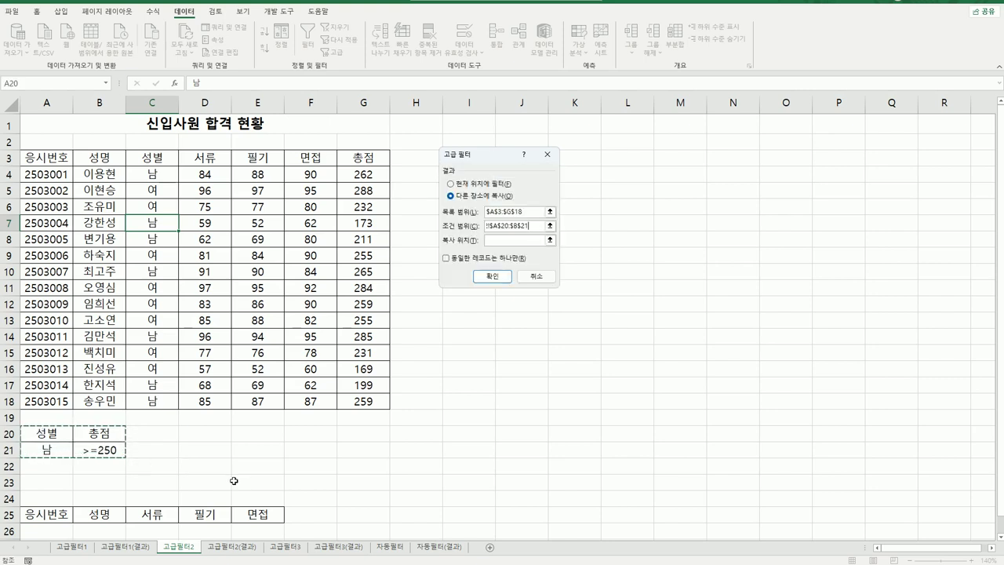
{"action": "left_click", "coordinate": [533, 240]}
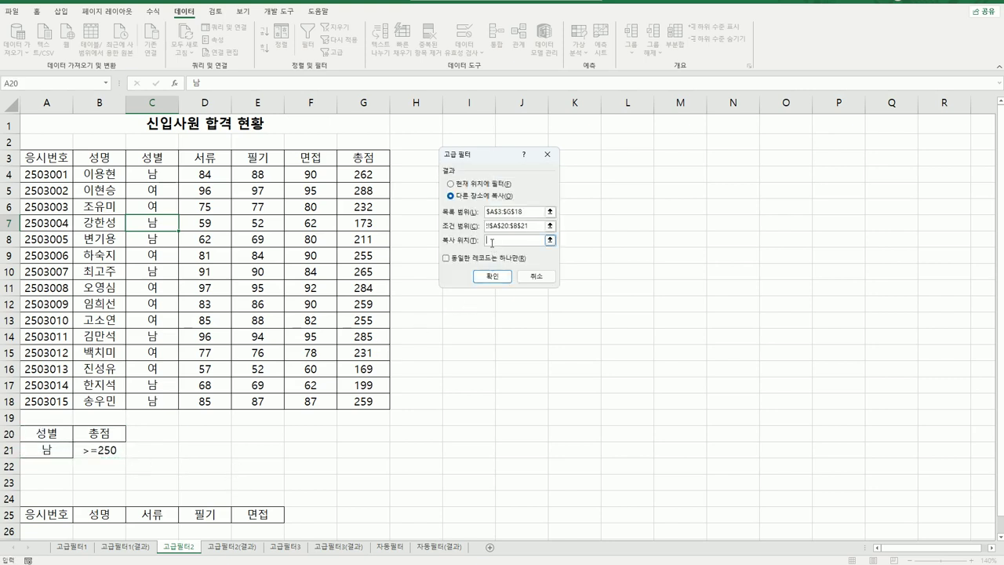
{"action": "left_click_drag", "start_coordinate": [29, 514], "coordinate": [248, 517]}
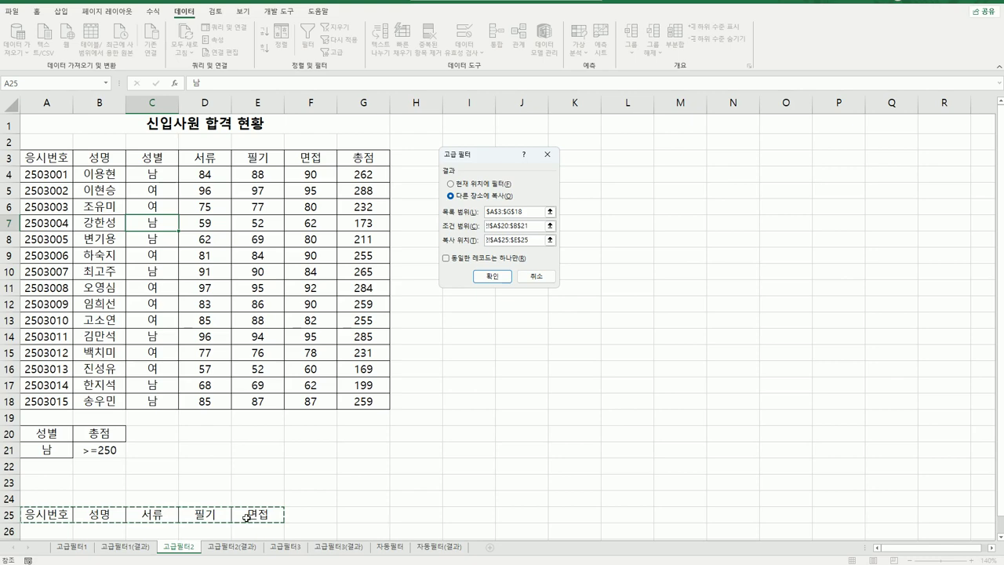
{"action": "left_click", "coordinate": [493, 277]}
{"action": "scroll", "coordinate": [463, 370], "scroll_direction": "down", "scroll_amount": 2}
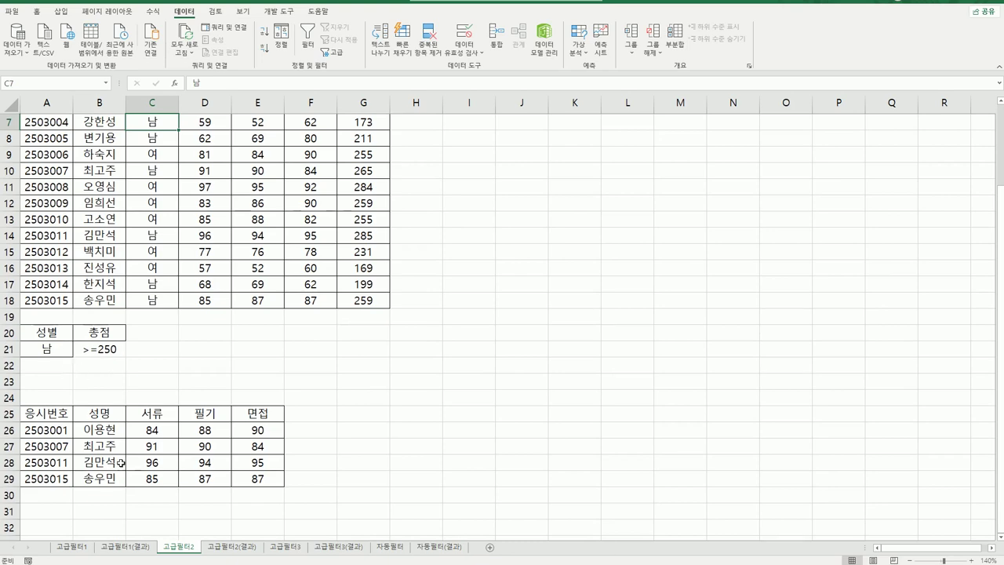
Step: Compare the extracted rows on 고급필터2 with the reference answer on the 고급필터2(결과) sheet
{"action": "left_click", "coordinate": [232, 546]}
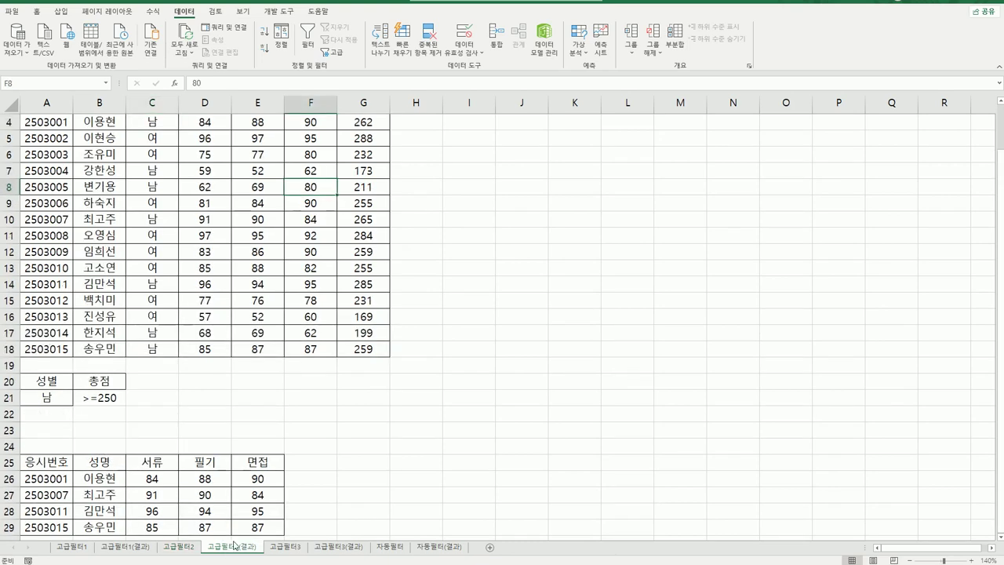
{"action": "scroll", "coordinate": [239, 531], "scroll_direction": "down", "scroll_amount": 1}
{"action": "left_click", "coordinate": [192, 547]}
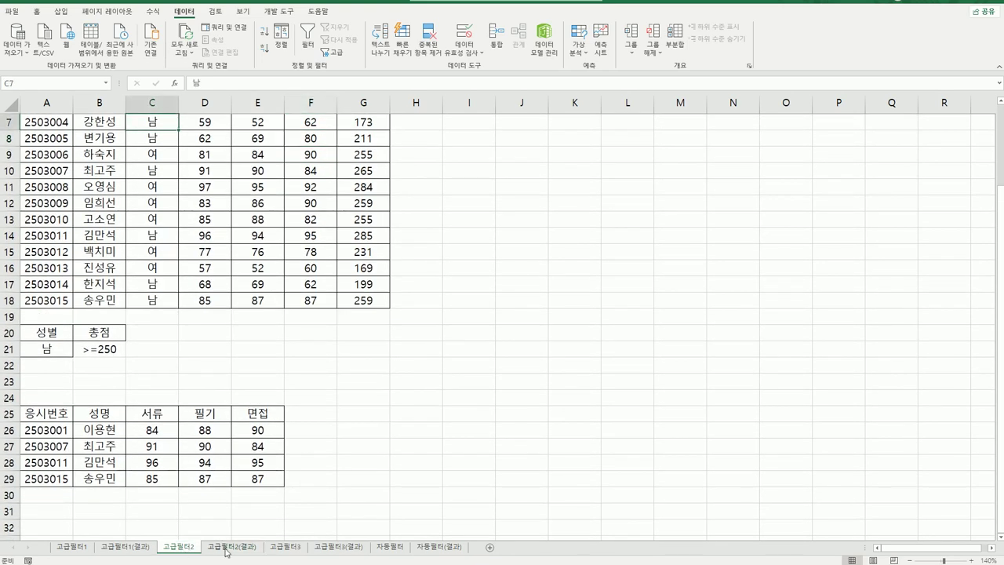
{"action": "left_click", "coordinate": [229, 548]}
{"action": "left_click", "coordinate": [195, 547]}
{"action": "left_click", "coordinate": [229, 549]}
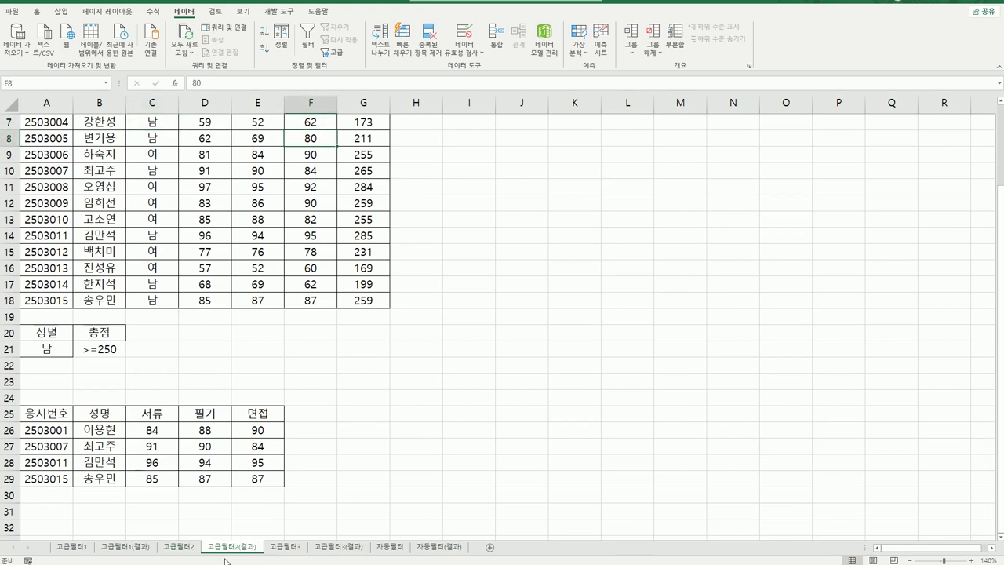
Step: Switch to the 고급필터3 sheet and examine the 상공주식회사 인사 관리 현황 table, including its 부서 and 급여 columns
{"action": "left_click", "coordinate": [285, 547]}
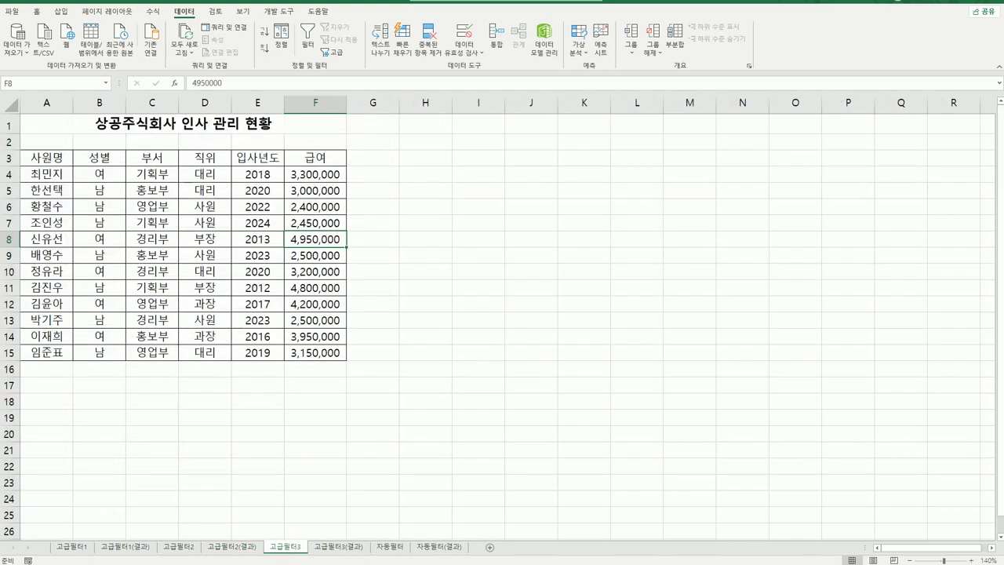
{"action": "left_click", "coordinate": [257, 482]}
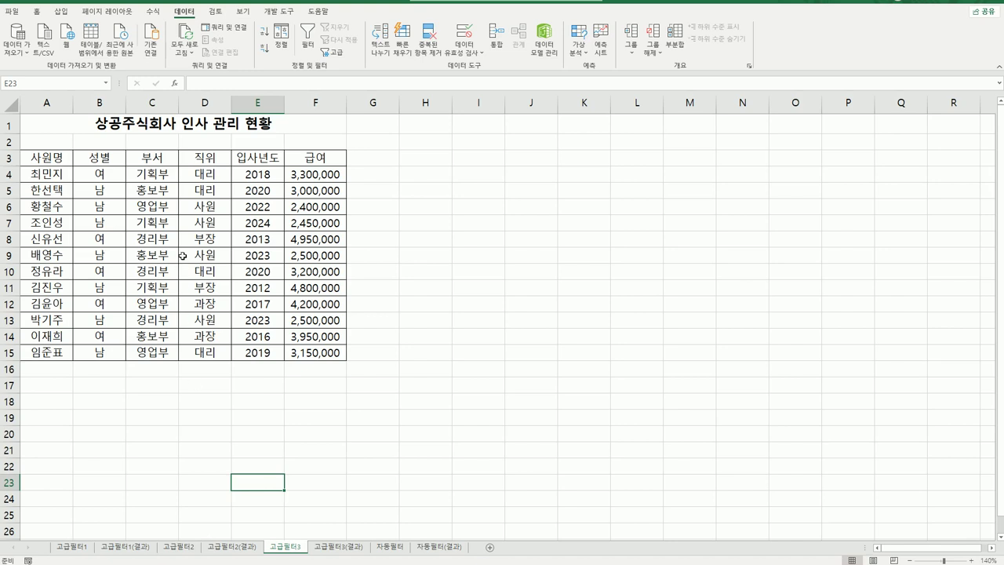
{"action": "left_click", "coordinate": [154, 161]}
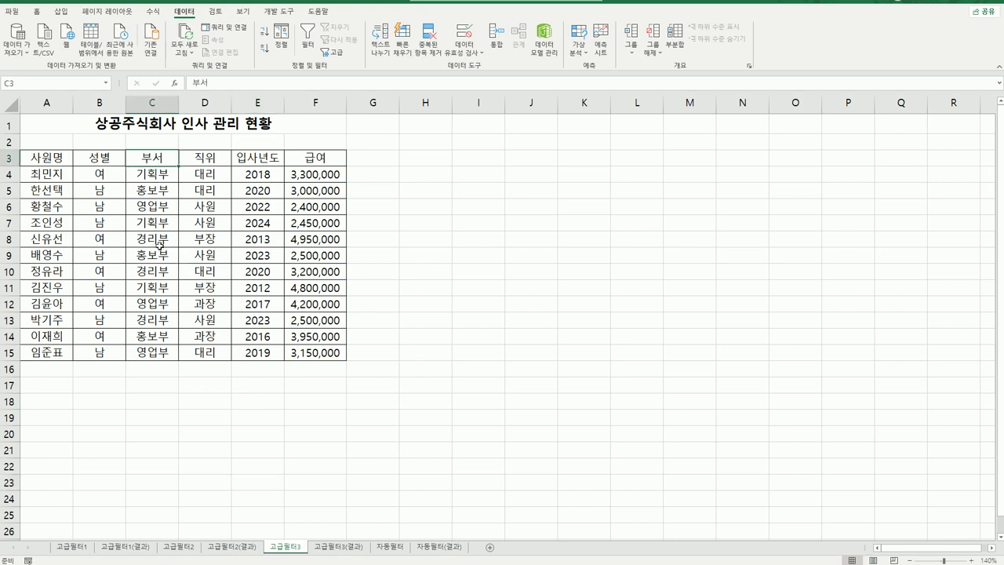
{"action": "left_click", "coordinate": [161, 243]}
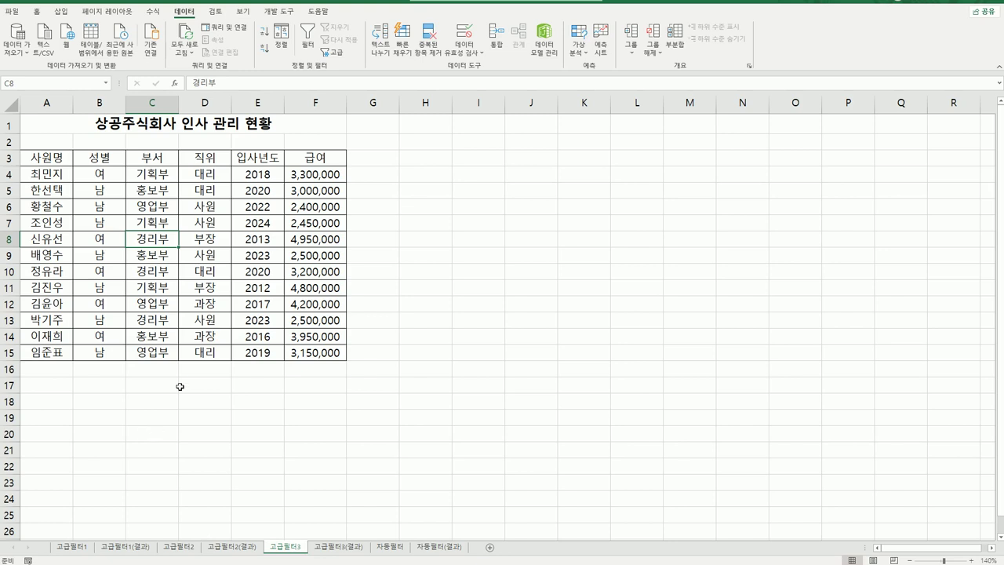
{"action": "left_click", "coordinate": [295, 162]}
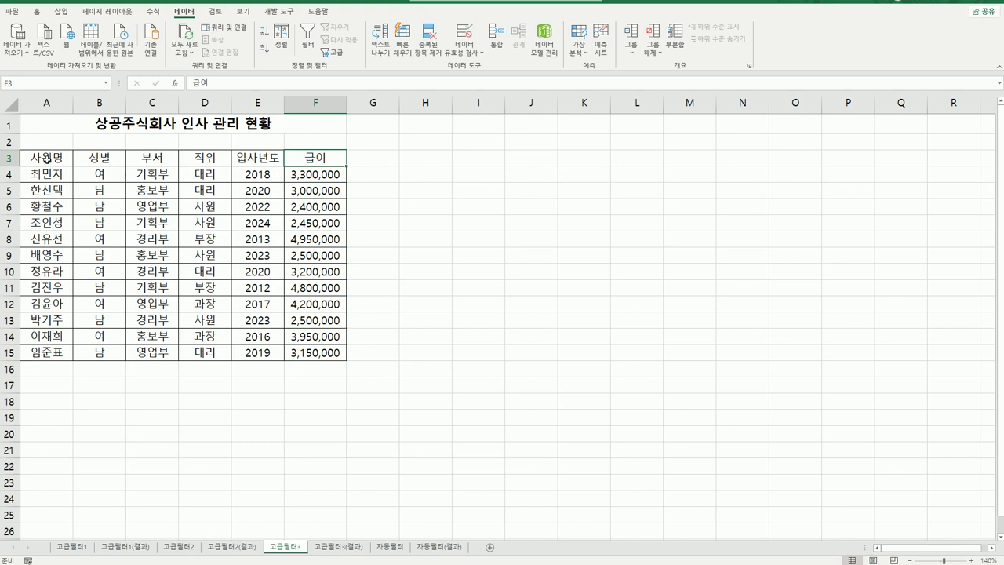
{"action": "left_click_drag", "start_coordinate": [47, 162], "coordinate": [302, 351]}
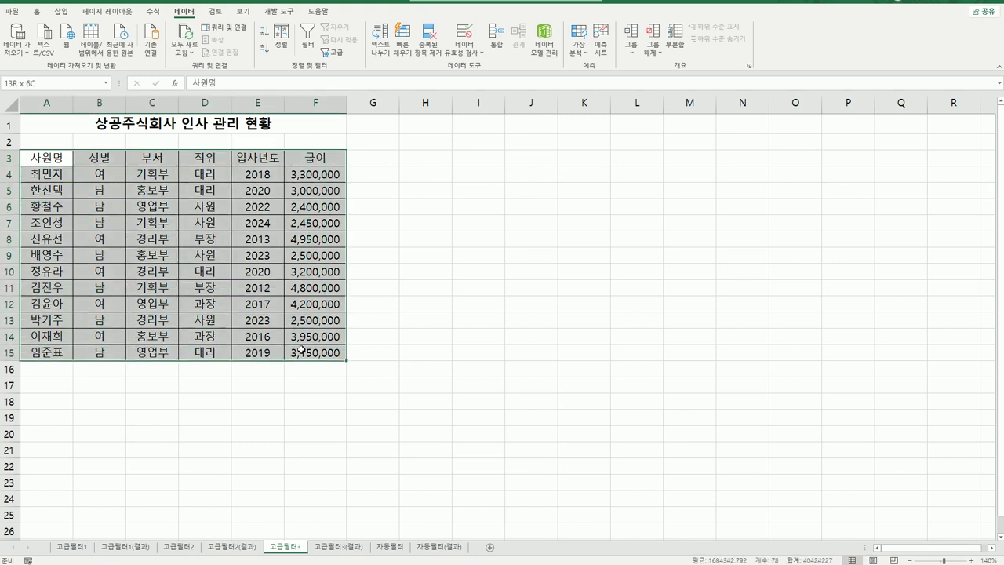
Step: Copy the 부서 header from C3 and the 경리부 value from C8 to A18:A19 as the first filter condition
{"action": "left_click", "coordinate": [132, 161]}
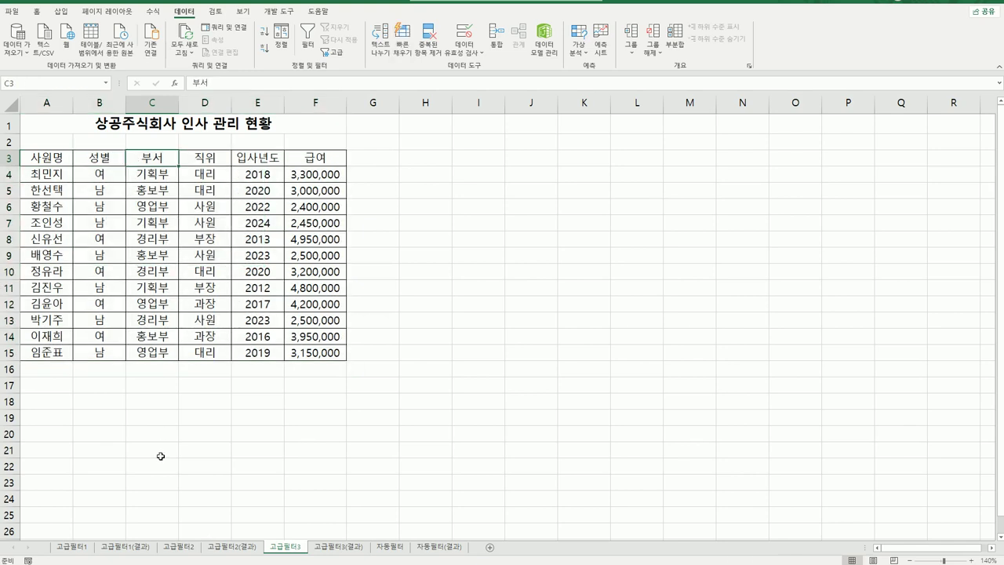
{"action": "left_click", "coordinate": [165, 246], "text": "ctrl"}
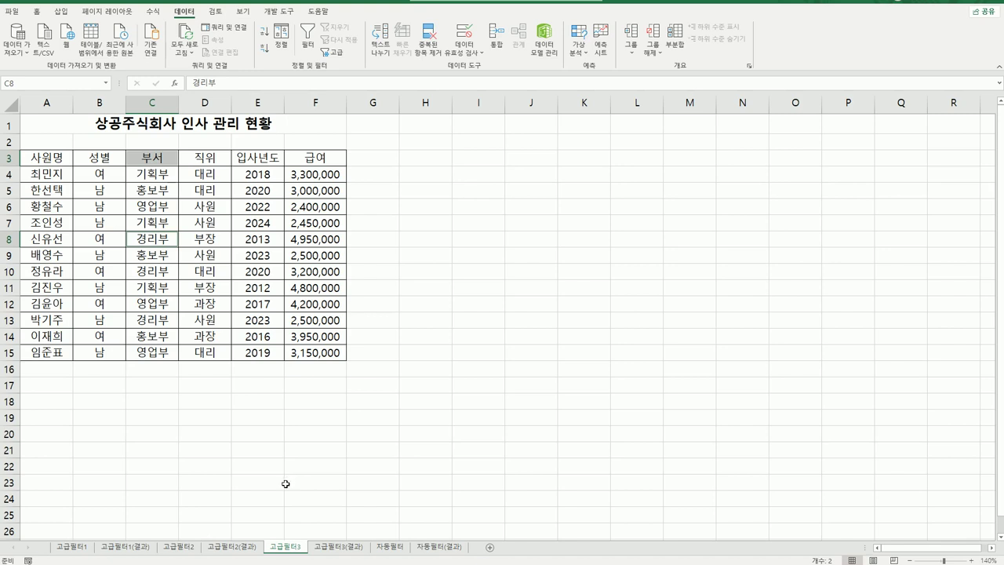
{"action": "key", "text": "ctrl+c"}
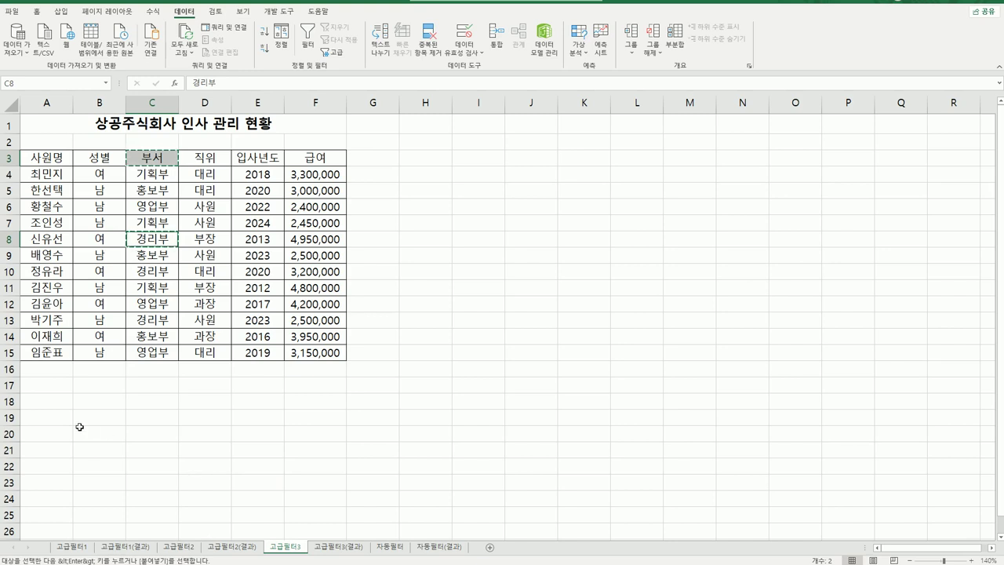
{"action": "left_click", "coordinate": [54, 403]}
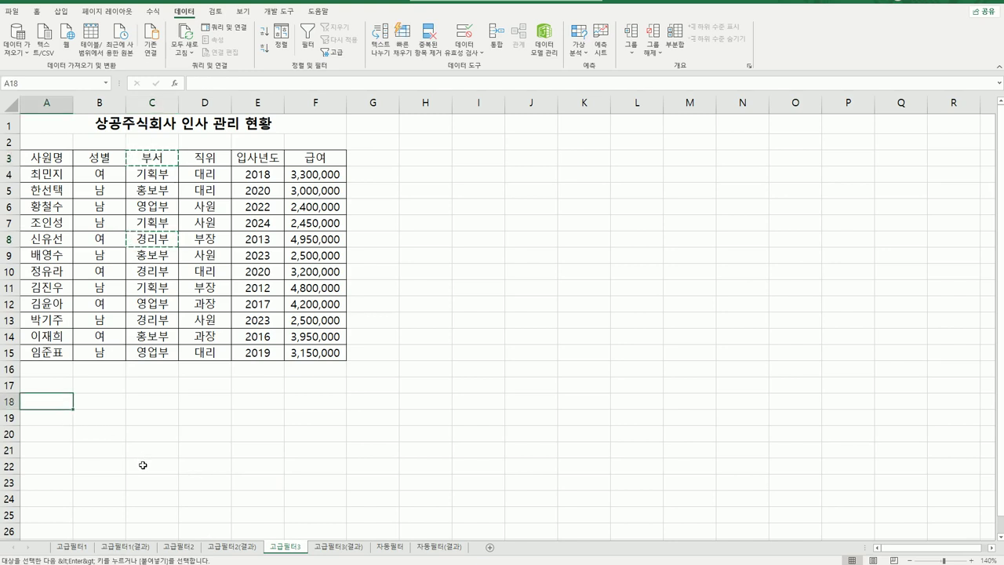
{"action": "key", "text": "ctrl+v"}
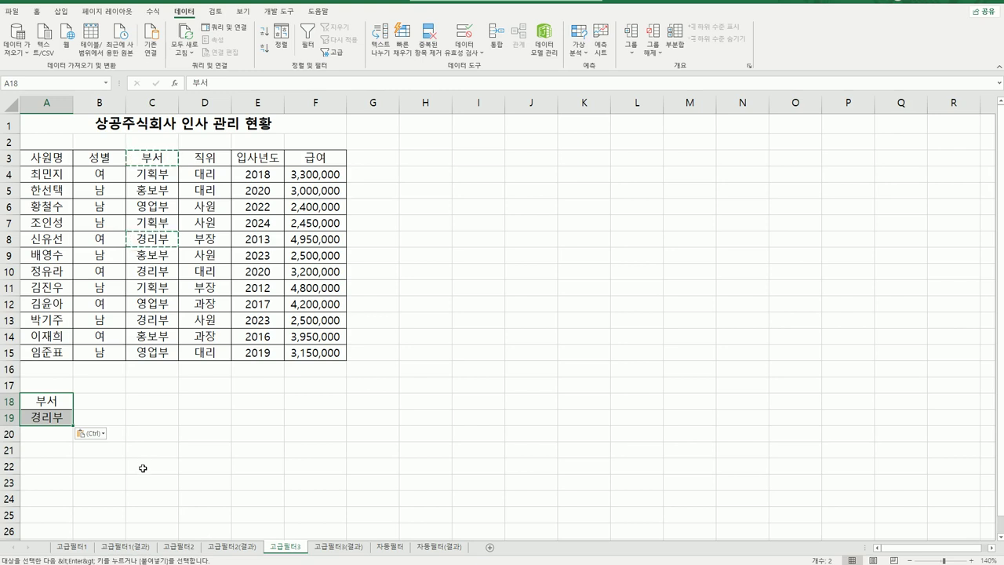
{"action": "left_click", "coordinate": [145, 467]}
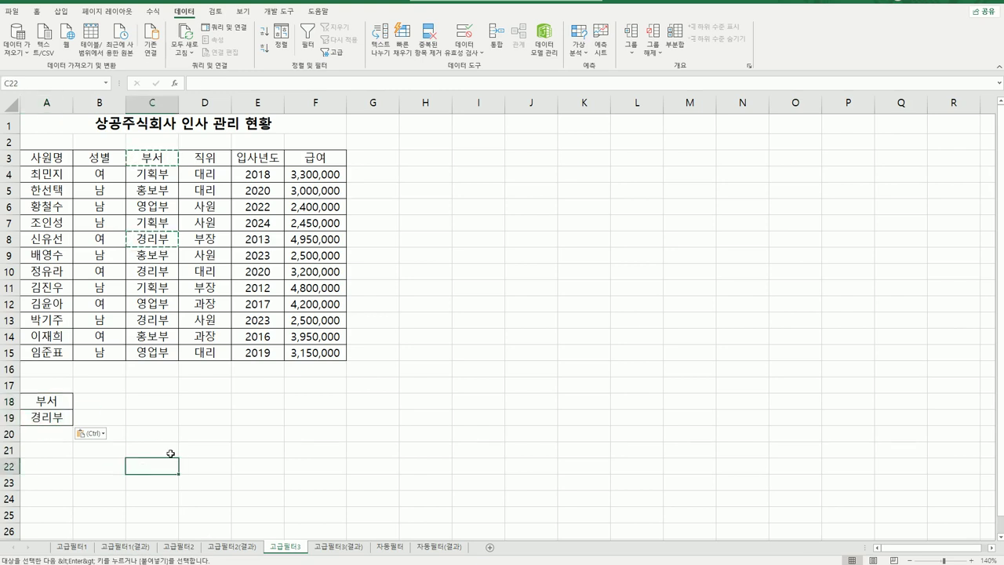
Step: Copy the 급여 header from F3 to B18, beside the 부서 condition header
{"action": "left_click", "coordinate": [305, 159]}
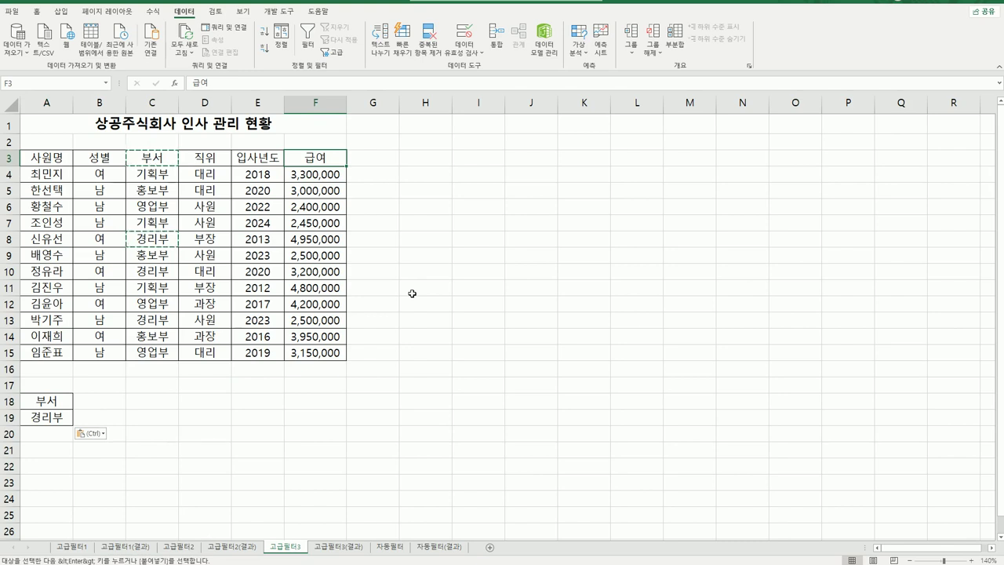
{"action": "key", "text": "ctrl+c"}
{"action": "left_click", "coordinate": [110, 401]}
{"action": "key", "text": "ctrl+v"}
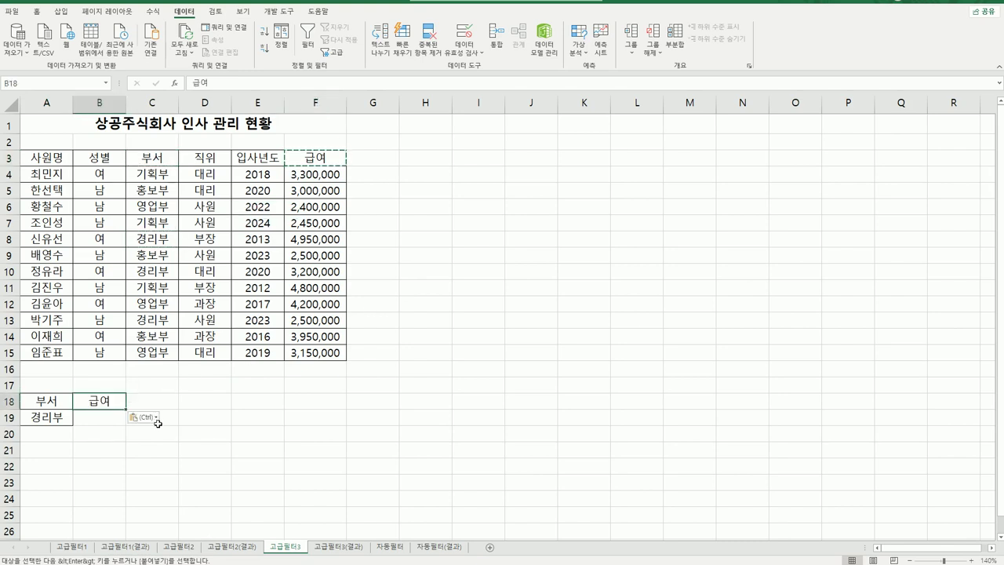
Step: Enter the OR condition >=4000000 for 급여 in B20, one row below the 경리부 condition
{"action": "left_click", "coordinate": [88, 436]}
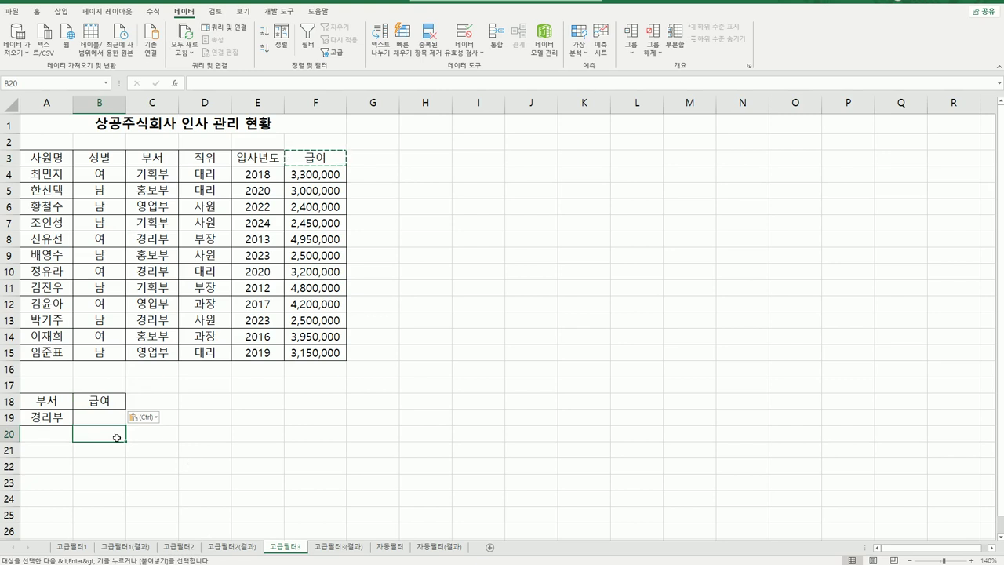
{"action": "left_click_drag", "start_coordinate": [32, 423], "coordinate": [98, 419]}
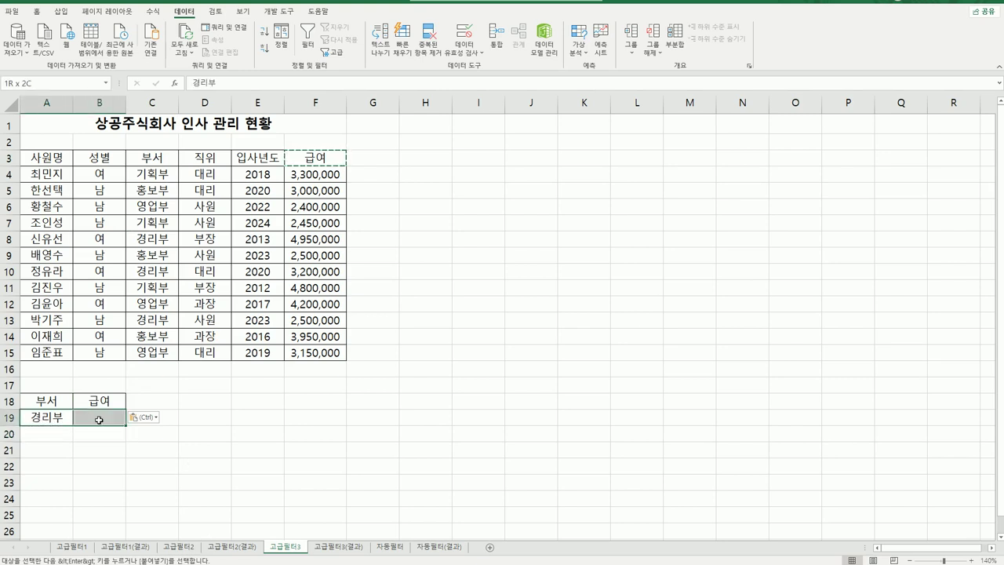
{"action": "left_click", "coordinate": [99, 420]}
{"action": "left_click", "coordinate": [105, 431]}
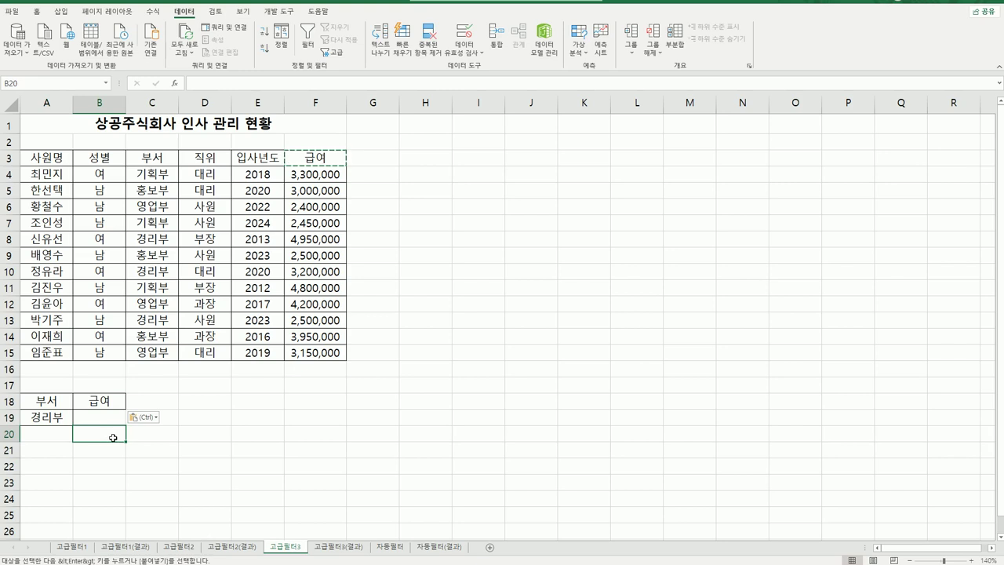
{"action": "type", "text": ">="}
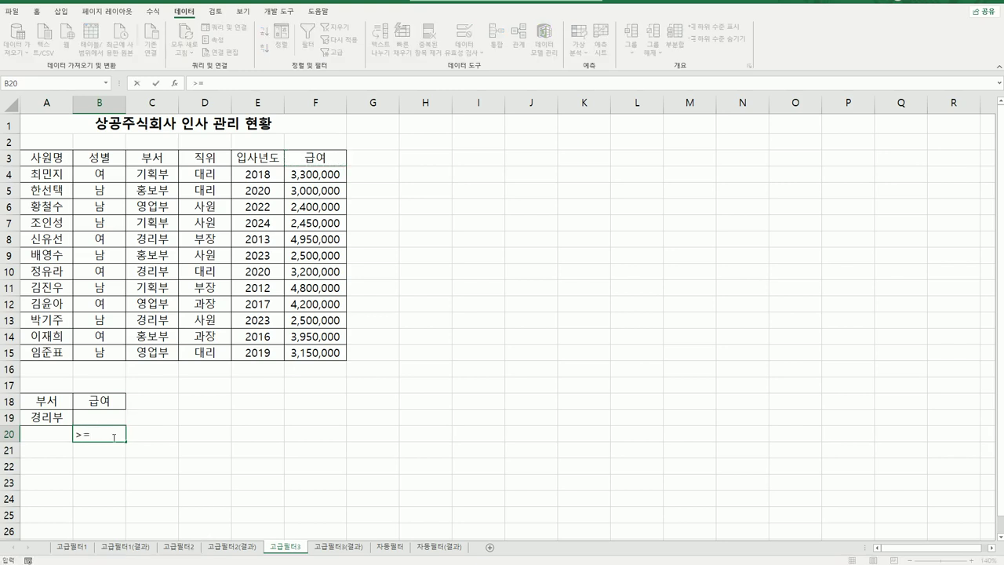
{"action": "type", "text": "4000000"}
{"action": "key", "text": "Return"}
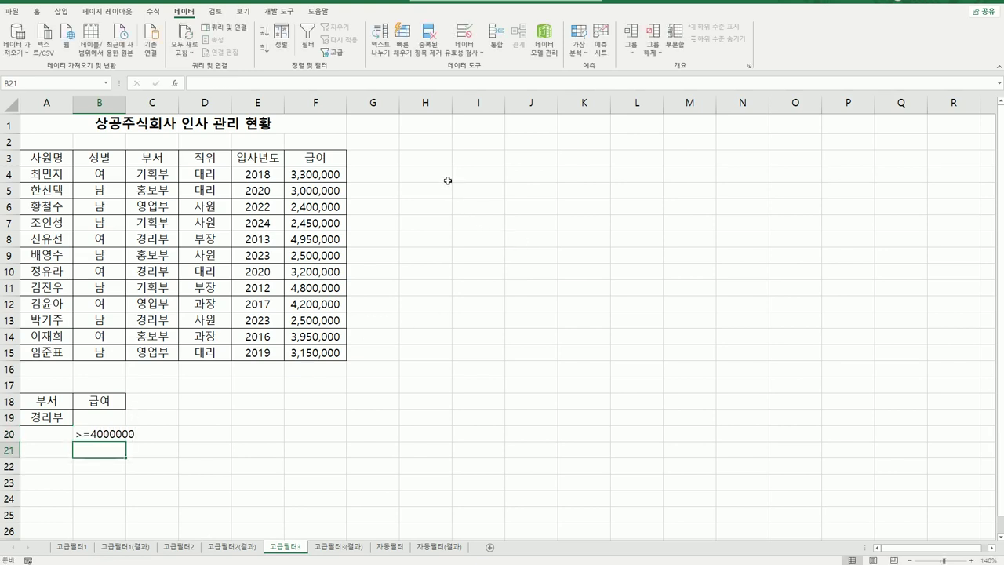
Step: Note the comparison operators beside the table: 이상 with >= in H4:I4 and 이하 with <= in H5:I5
{"action": "left_click", "coordinate": [446, 179]}
{"action": "type", "text": "이상"}
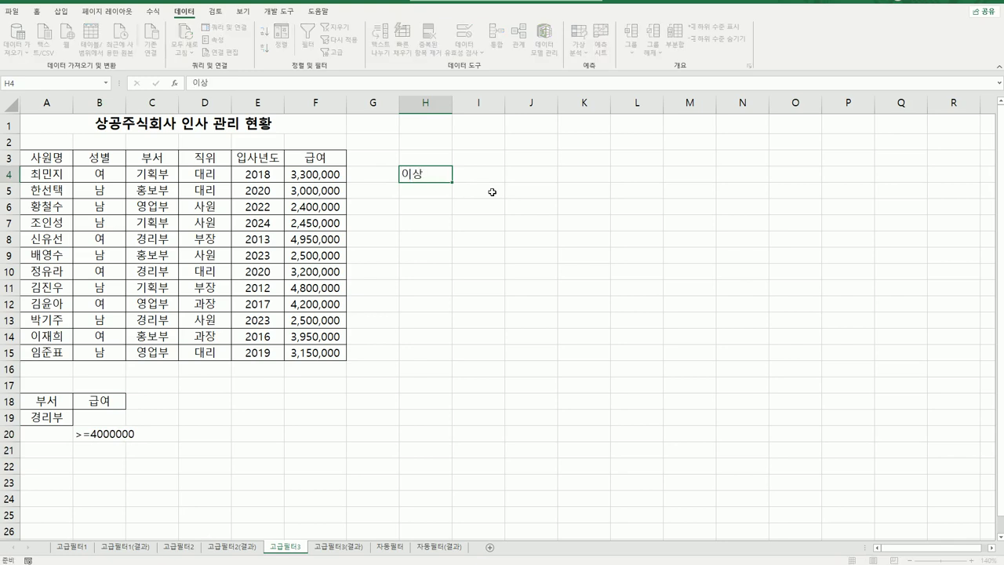
{"action": "key", "text": "Tab"}
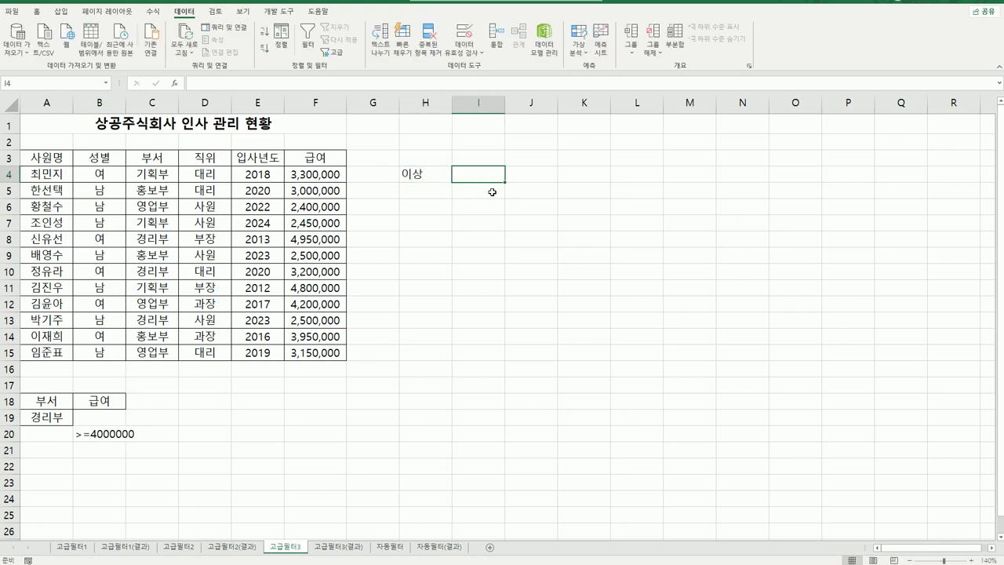
{"action": "type", "text": ">"}
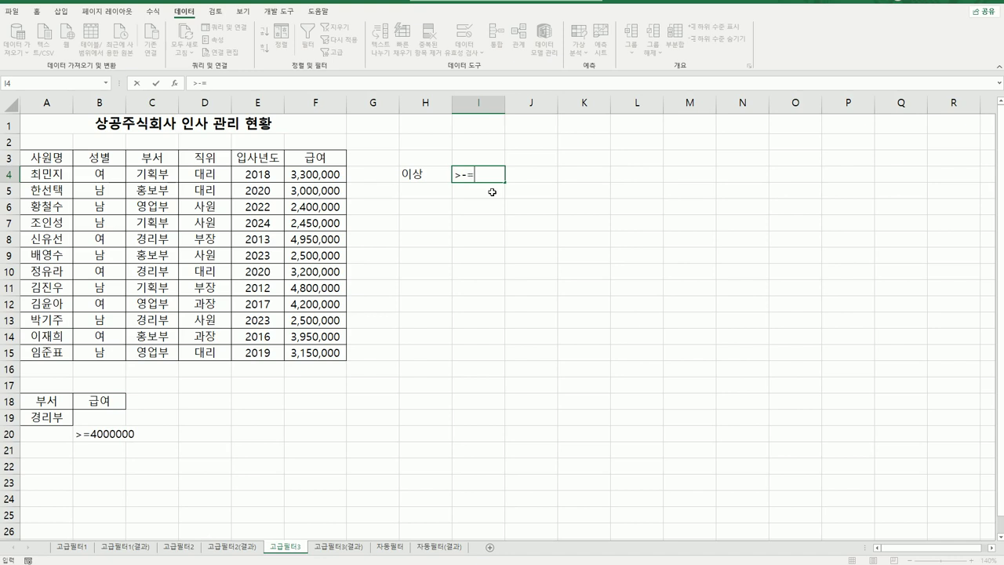
{"action": "type", "text": "="}
{"action": "key", "text": "Return"}
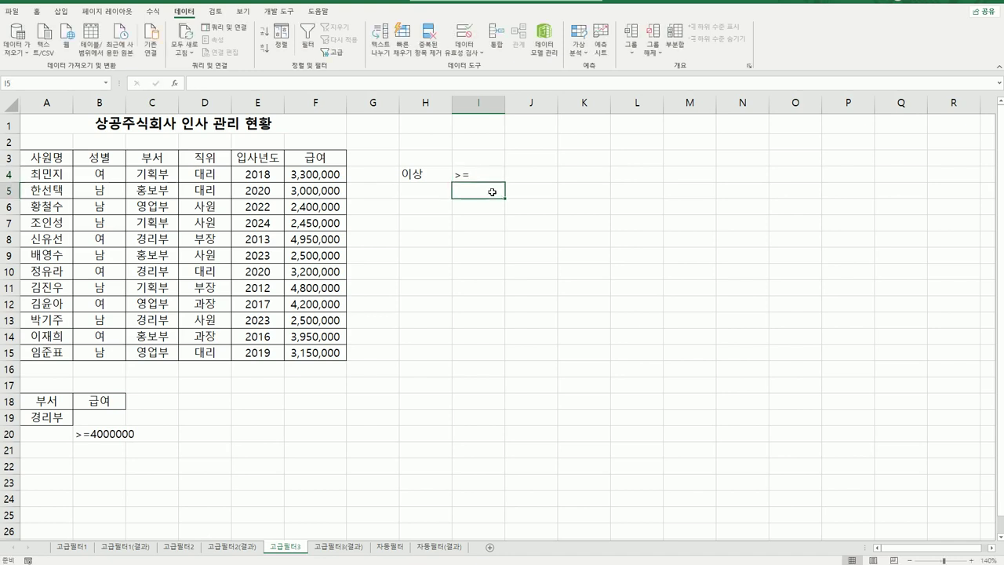
{"action": "key", "text": "Left"}
{"action": "type", "text": "이하"}
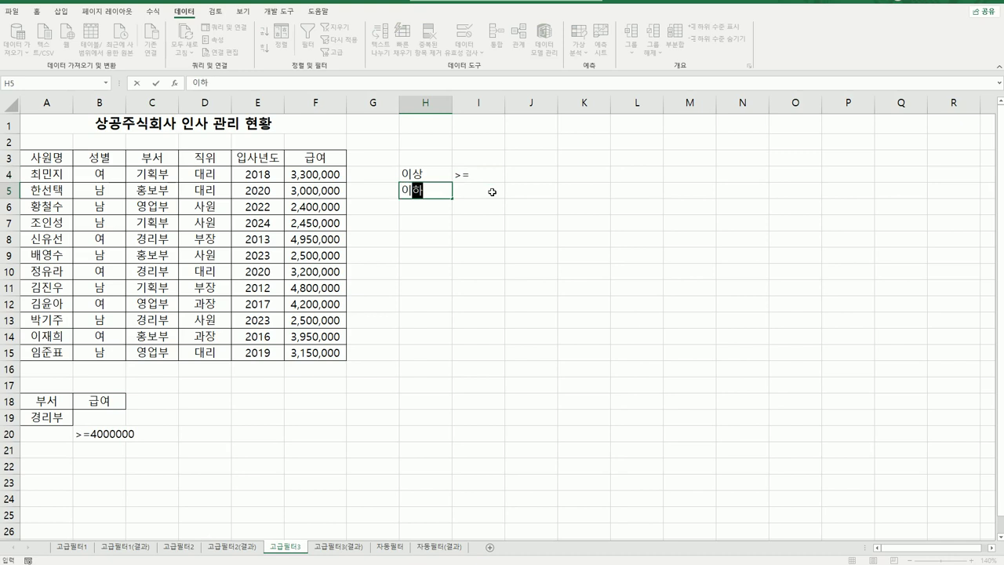
{"action": "key", "text": "Tab"}
{"action": "type", "text": "<="}
{"action": "key", "text": "Return"}
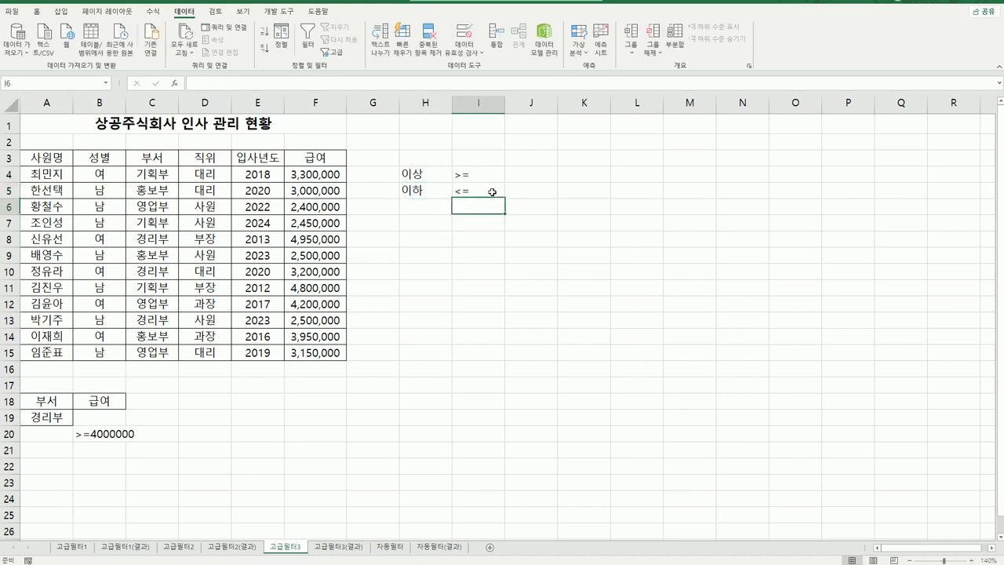
Step: Extend the operator notes with 초과 and > in H6:I6, and 미만 and < in H7:I7
{"action": "key", "text": "Left"}
{"action": "type", "text": "초과"}
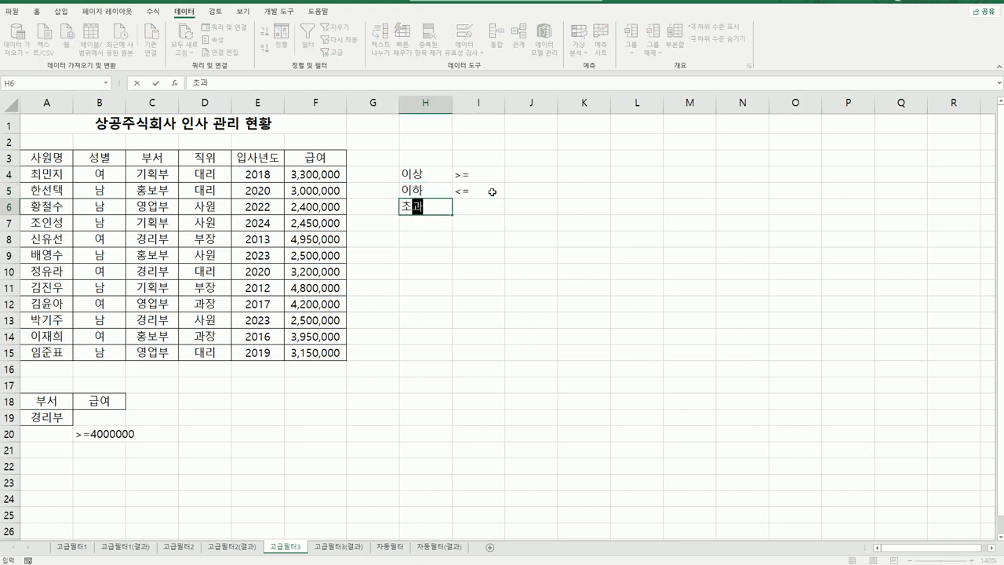
{"action": "key", "text": "Tab"}
{"action": "type", "text": ">"}
{"action": "key", "text": "Return"}
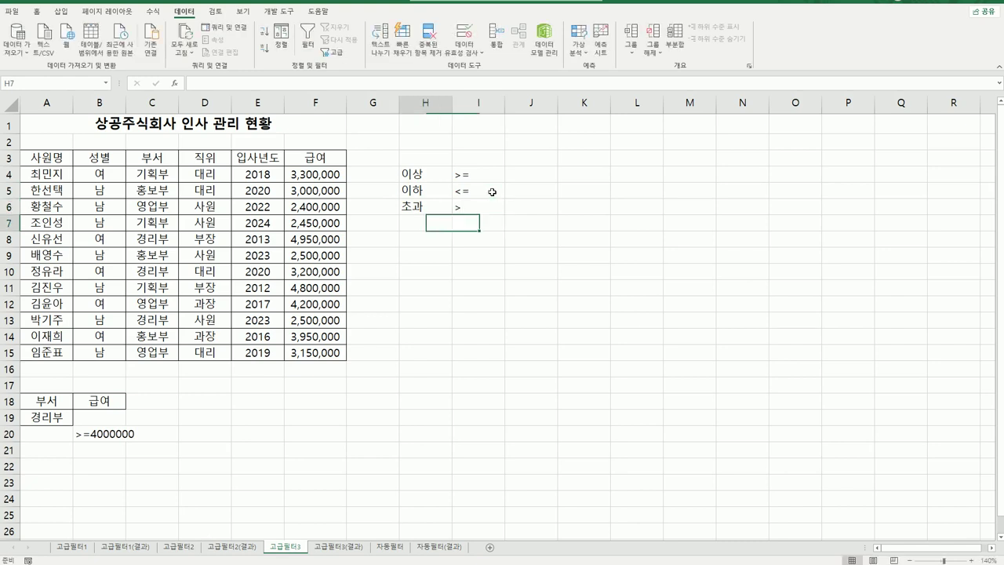
{"action": "type", "text": "미마"}
{"action": "key", "text": "Tab"}
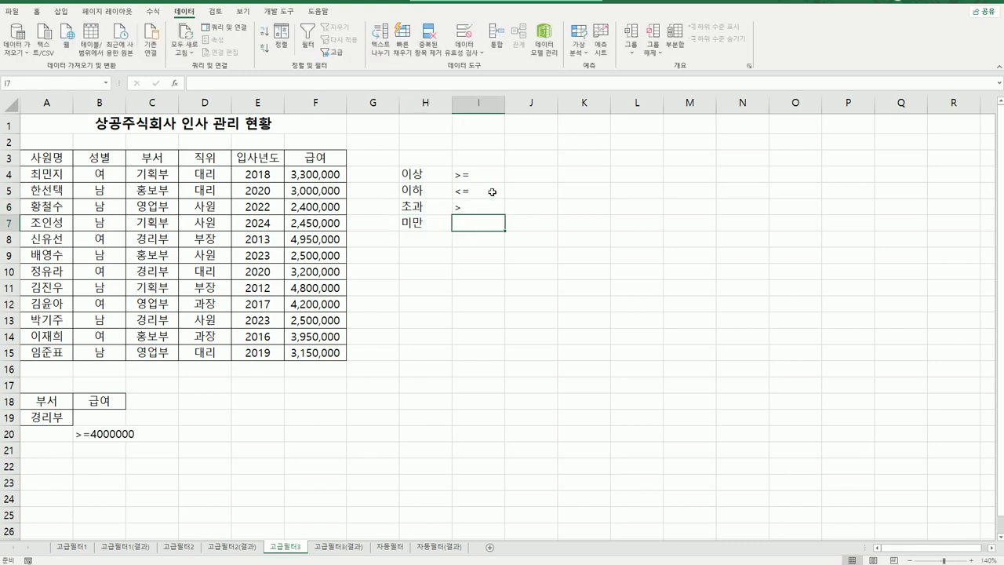
{"action": "type", "text": "<"}
{"action": "key", "text": "Down"}
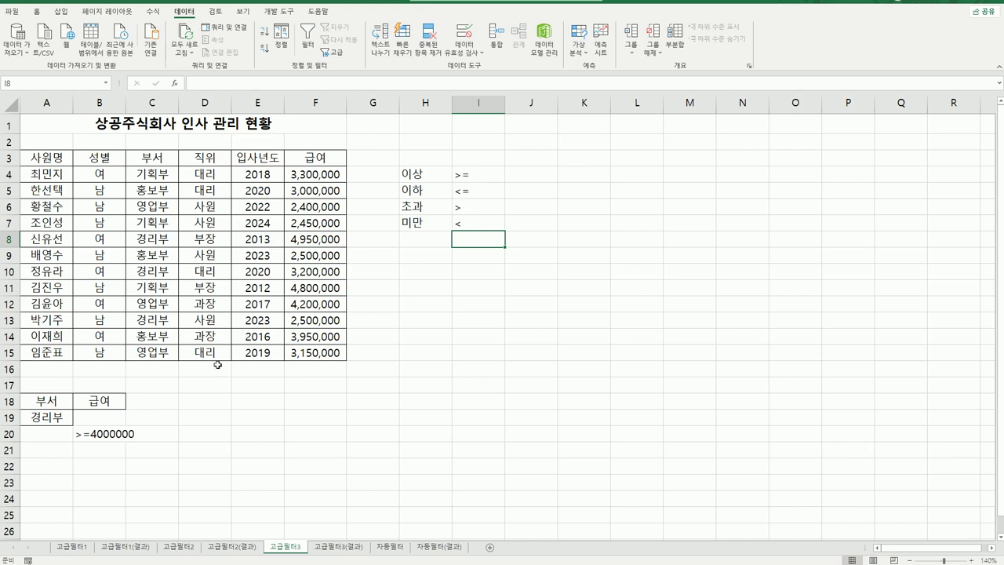
Step: Set up an advanced filter on A3:F15 that copies to another location, using A18:B20 as the criteria range
{"action": "left_click", "coordinate": [116, 436]}
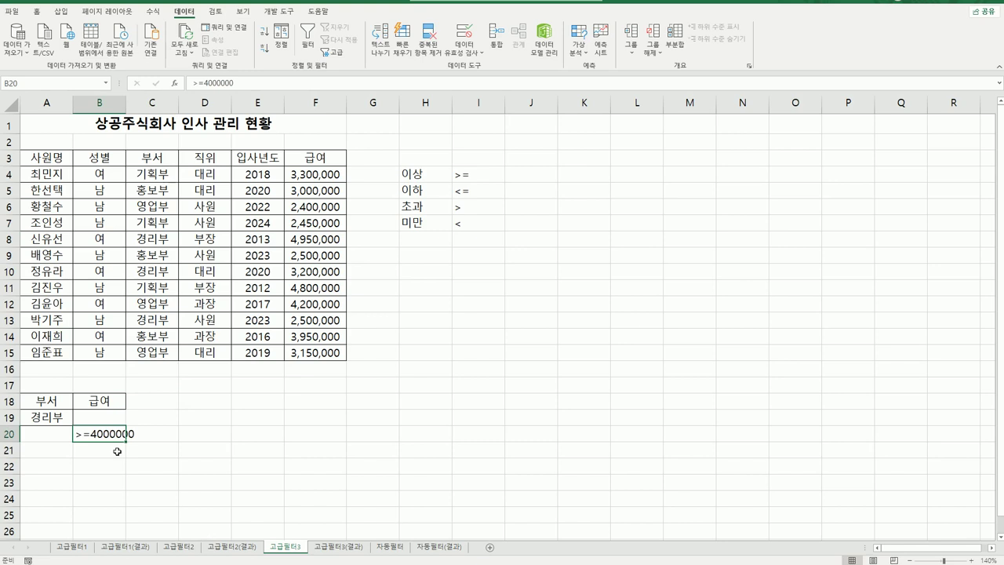
{"action": "left_click_drag", "start_coordinate": [55, 400], "coordinate": [91, 427]}
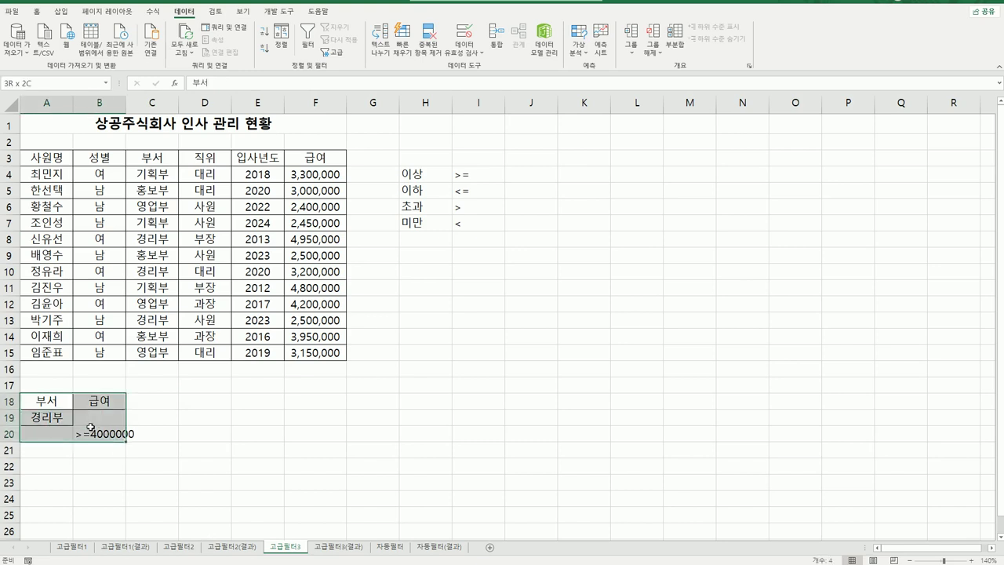
{"action": "left_click", "coordinate": [188, 239]}
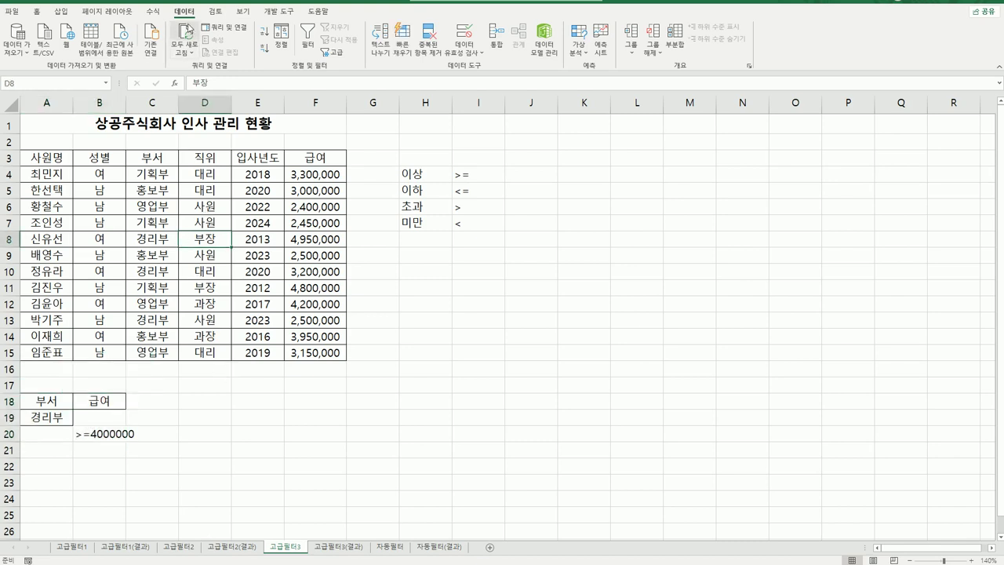
{"action": "left_click", "coordinate": [339, 53]}
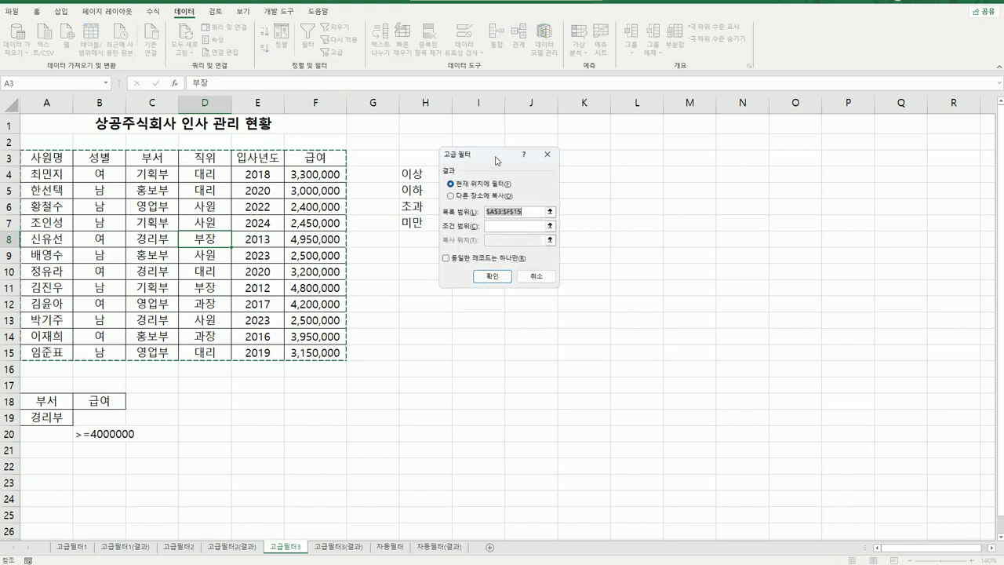
{"action": "left_click_drag", "start_coordinate": [499, 162], "coordinate": [547, 202]}
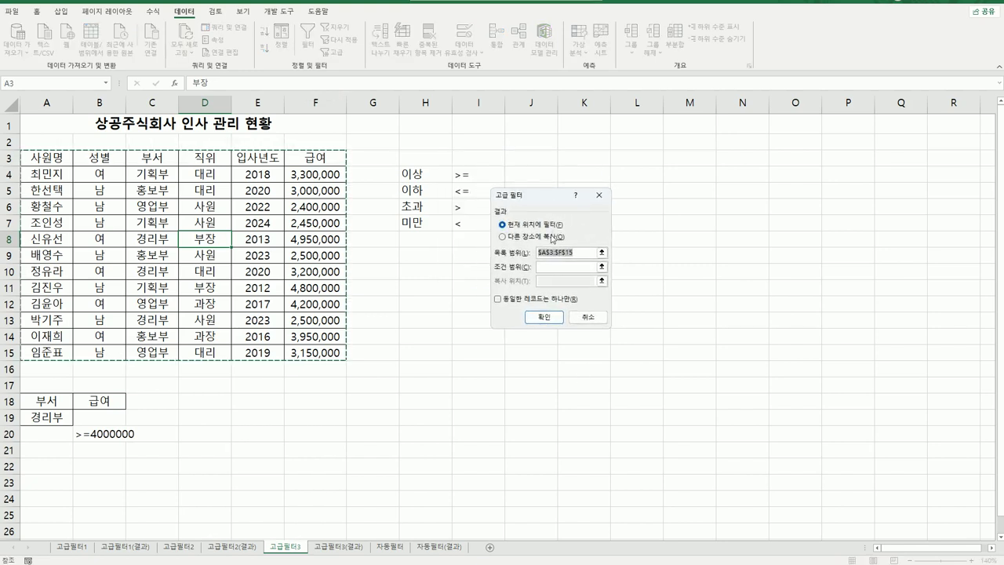
{"action": "left_click", "coordinate": [553, 237]}
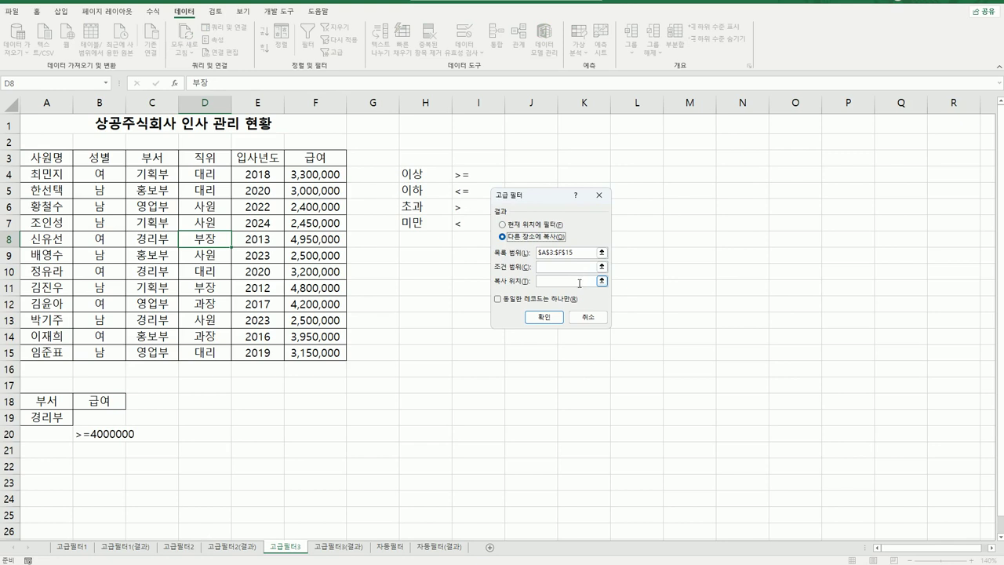
{"action": "left_click", "coordinate": [566, 253]}
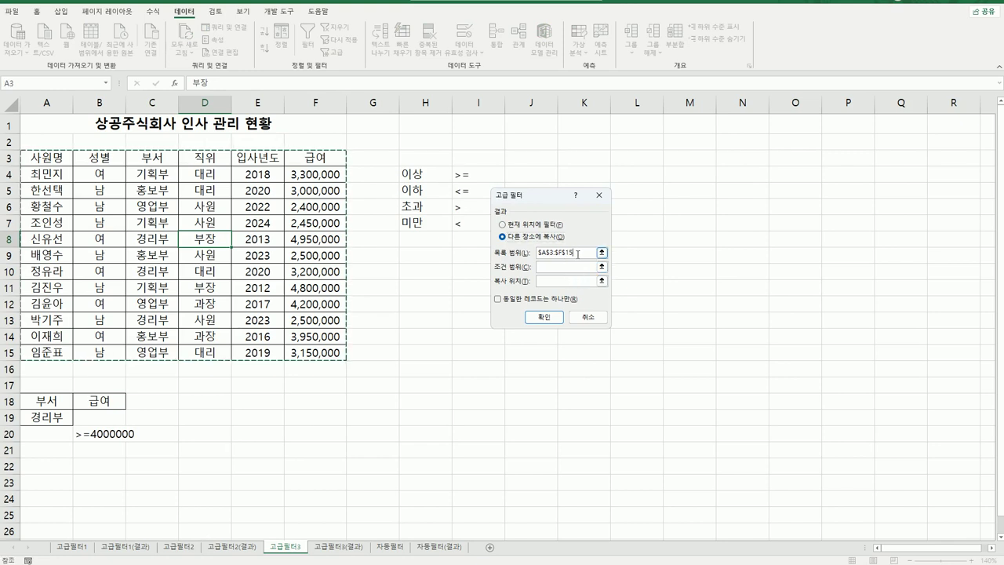
{"action": "left_click", "coordinate": [582, 268]}
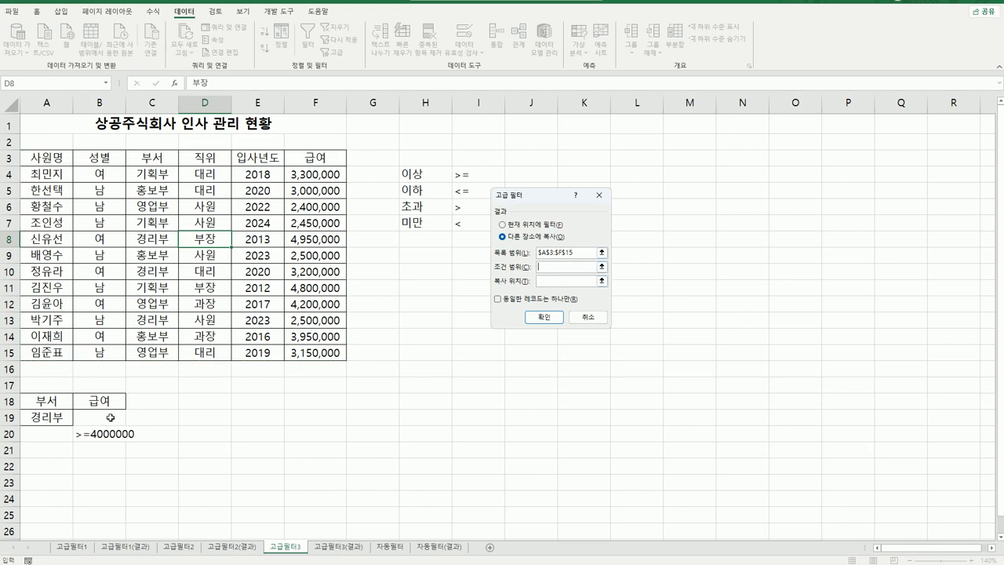
{"action": "left_click_drag", "start_coordinate": [55, 405], "coordinate": [118, 440]}
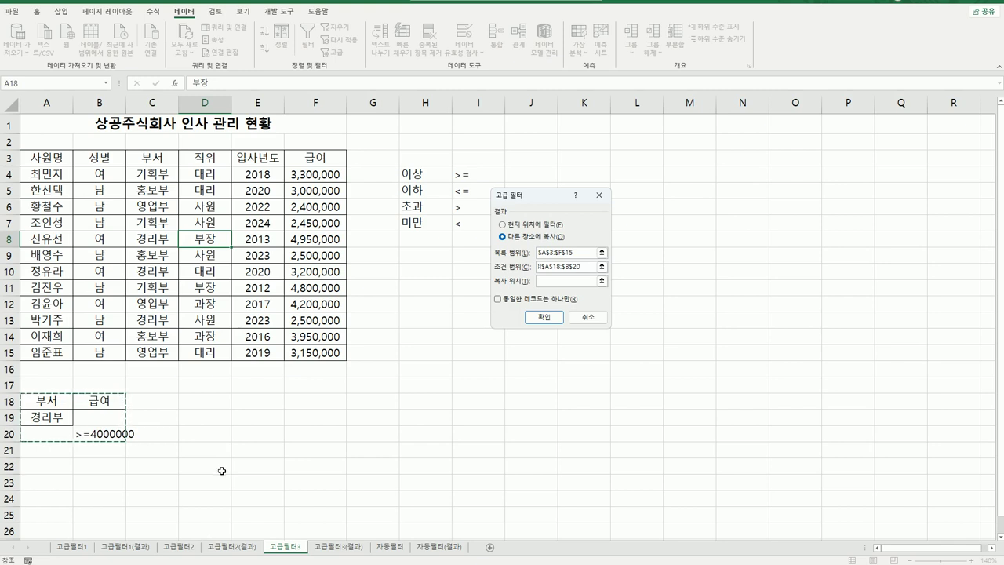
Step: Set the copy destination to A23 and run the advanced filter
{"action": "left_click", "coordinate": [568, 280]}
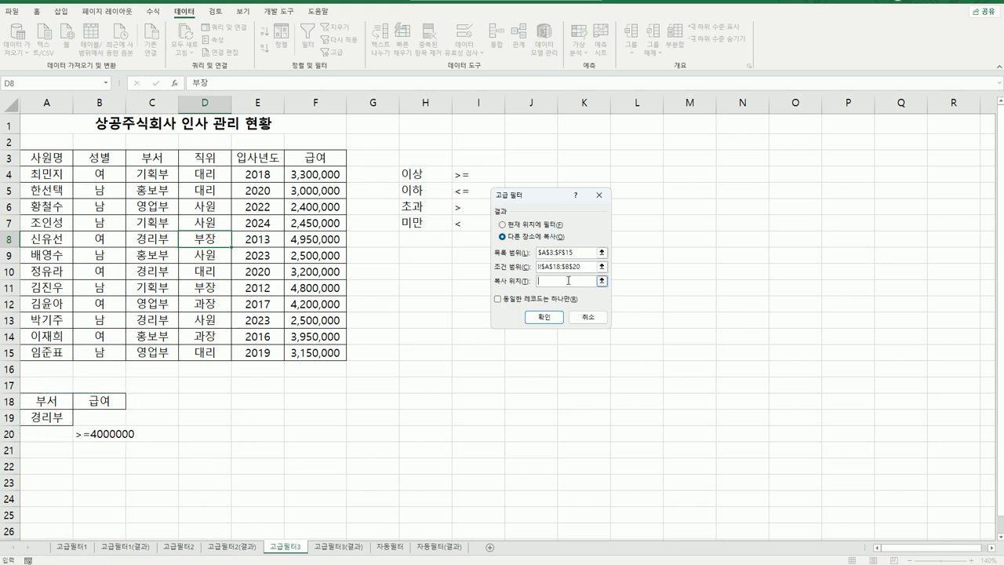
{"action": "left_click", "coordinate": [44, 482]}
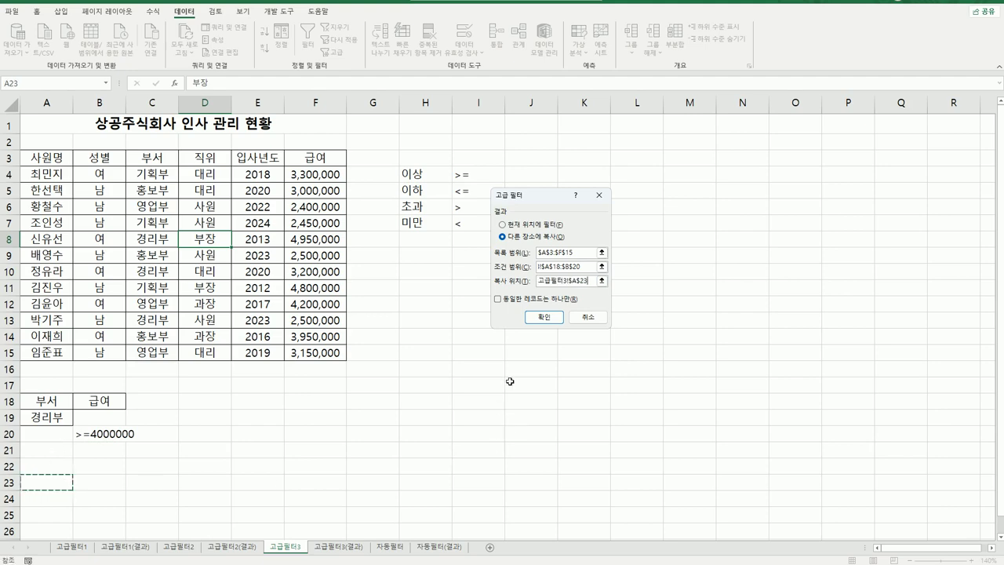
{"action": "left_click", "coordinate": [544, 318]}
Step: Check the extracted rows' 부서 and 급여 values against the 경리부 and >=4000000 conditions
{"action": "scroll", "coordinate": [473, 387], "scroll_direction": "down", "scroll_amount": 3}
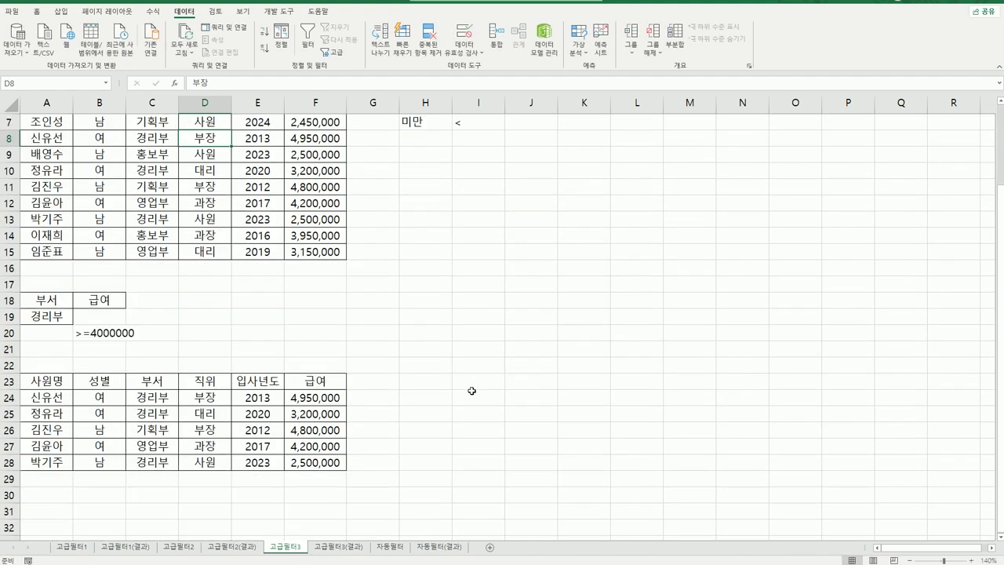
{"action": "left_click", "coordinate": [56, 269]}
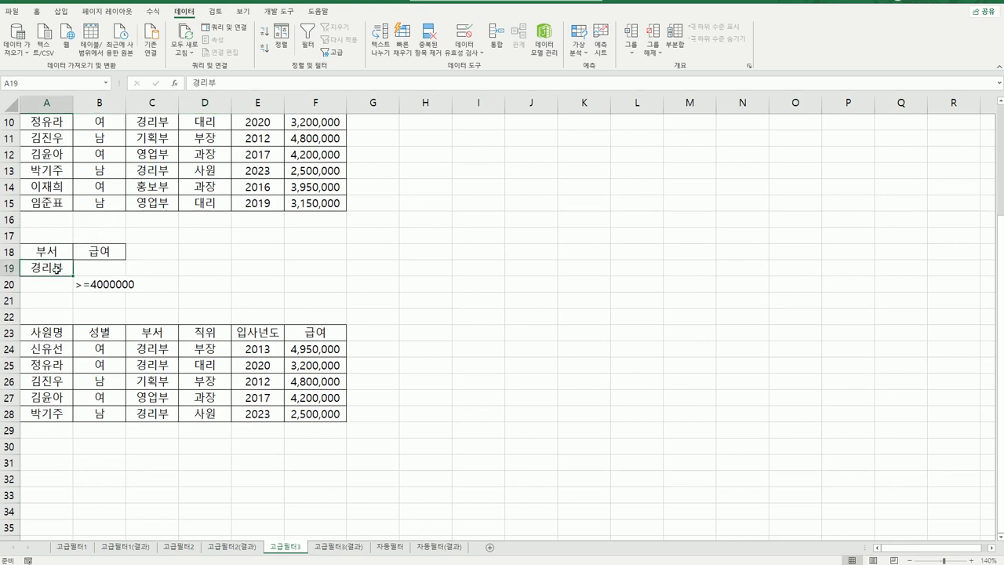
{"action": "left_click", "coordinate": [112, 292]}
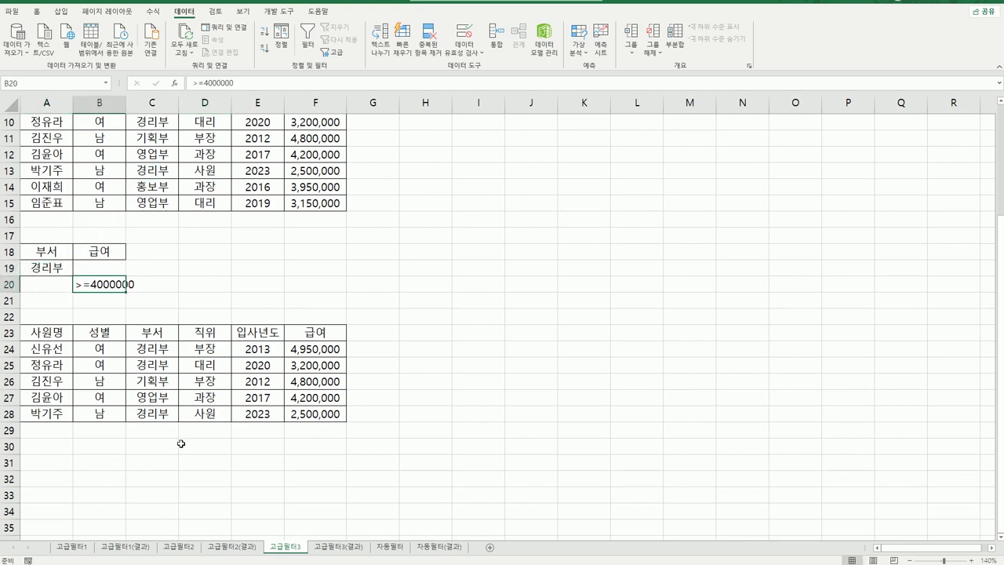
{"action": "left_click_drag", "start_coordinate": [156, 355], "coordinate": [164, 365]}
{"action": "left_click_drag", "start_coordinate": [298, 381], "coordinate": [298, 398]}
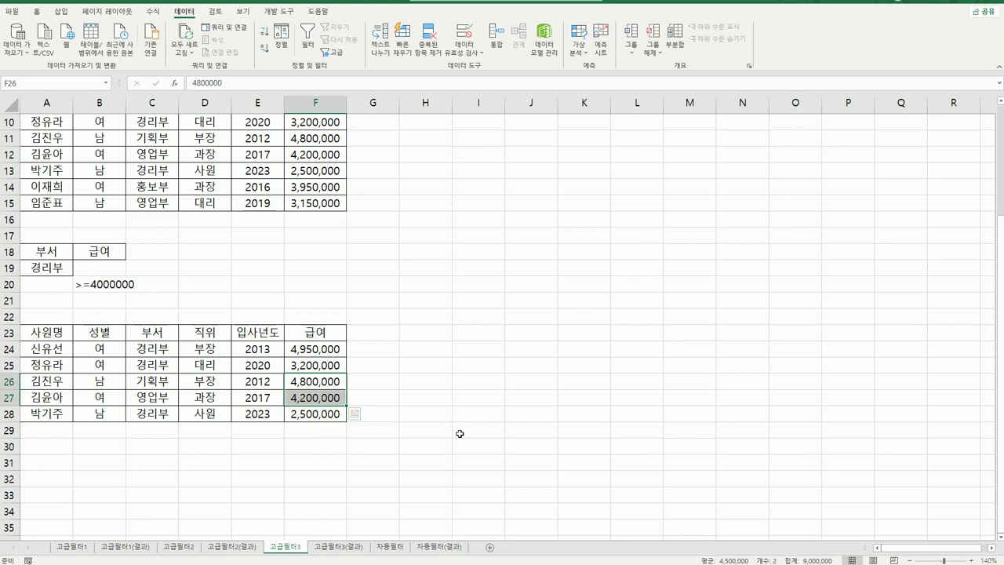
{"action": "left_click", "coordinate": [459, 434]}
Step: Compare the extraction with the reference answer on the 고급필터3(결과) sheet, and return to 고급필터3
{"action": "left_click", "coordinate": [338, 549]}
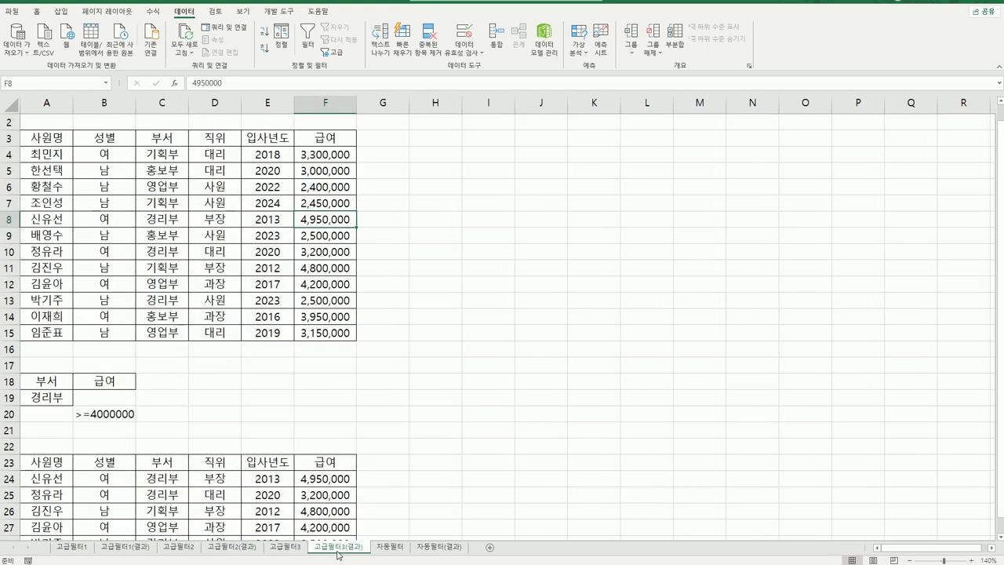
{"action": "scroll", "coordinate": [330, 533], "scroll_direction": "down", "scroll_amount": 3}
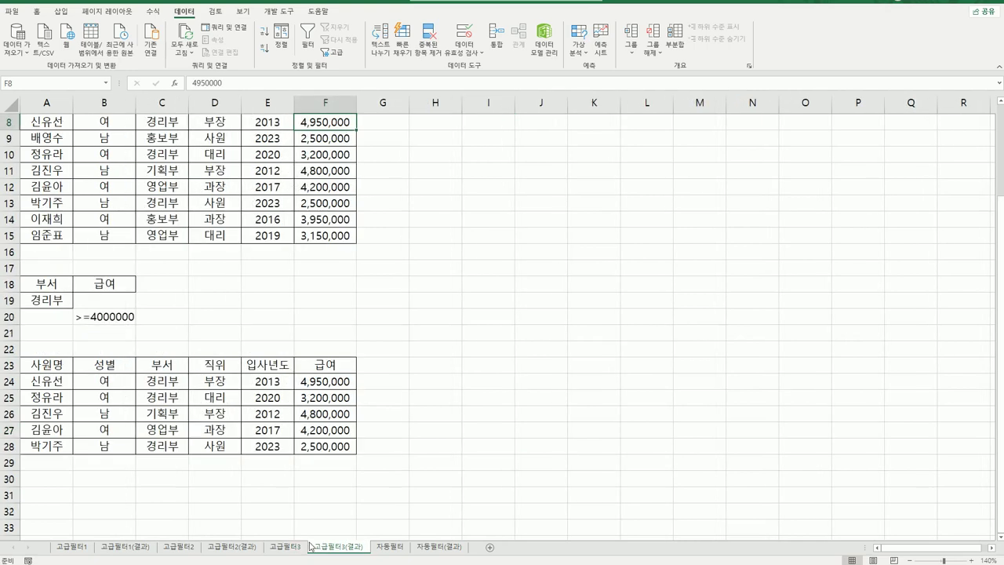
{"action": "left_click", "coordinate": [297, 547]}
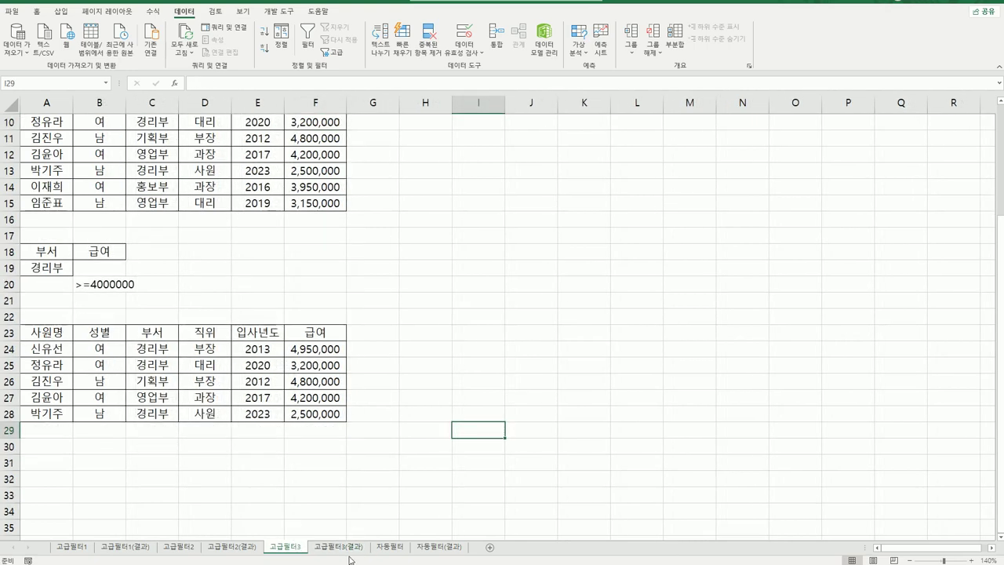
Step: Review the 성별 and 총점 criteria on the 고급필터2 sheet, and open the 자동필터 sheet
{"action": "left_click", "coordinate": [377, 484]}
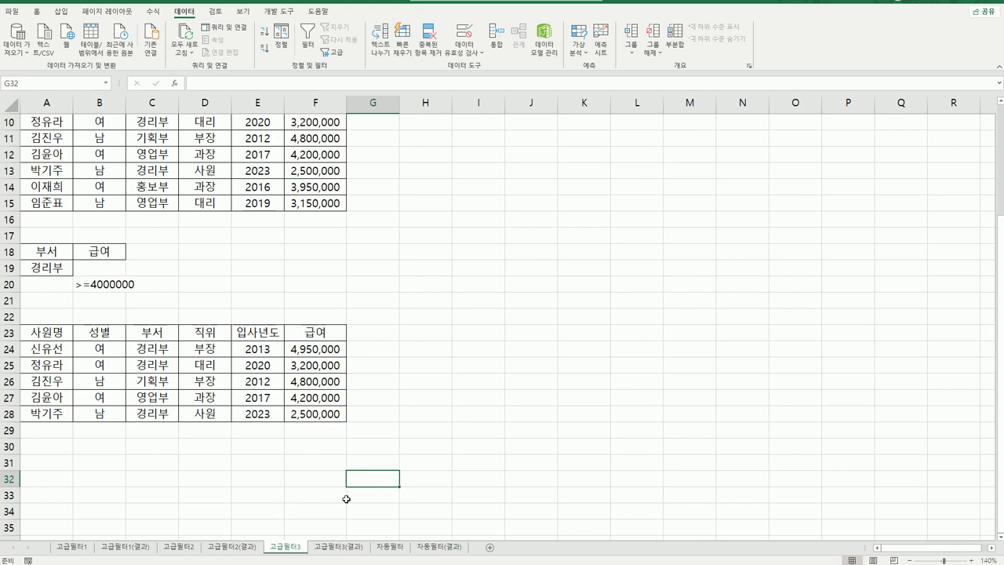
{"action": "left_click", "coordinate": [385, 552]}
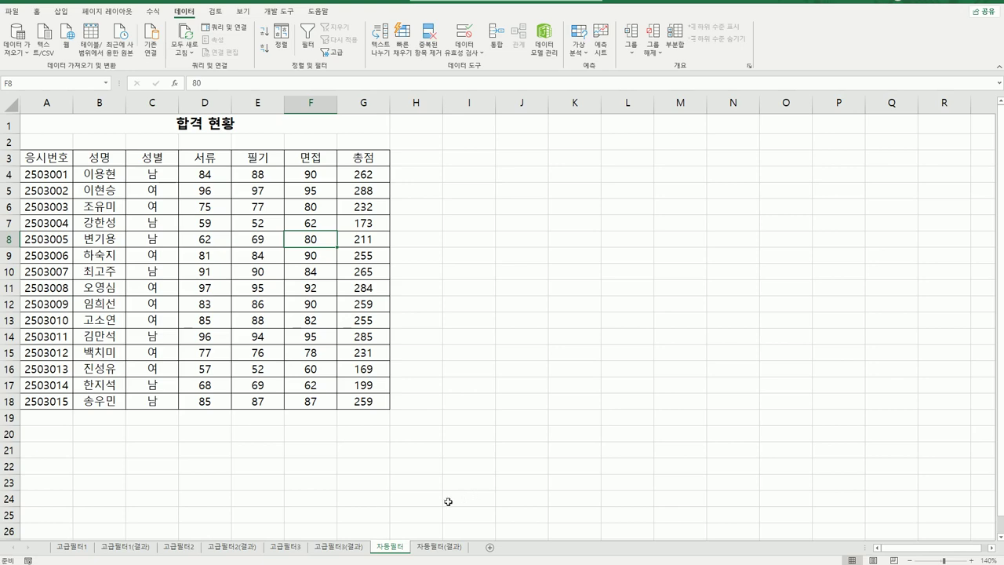
{"action": "left_click", "coordinate": [69, 549]}
{"action": "left_click", "coordinate": [172, 549]}
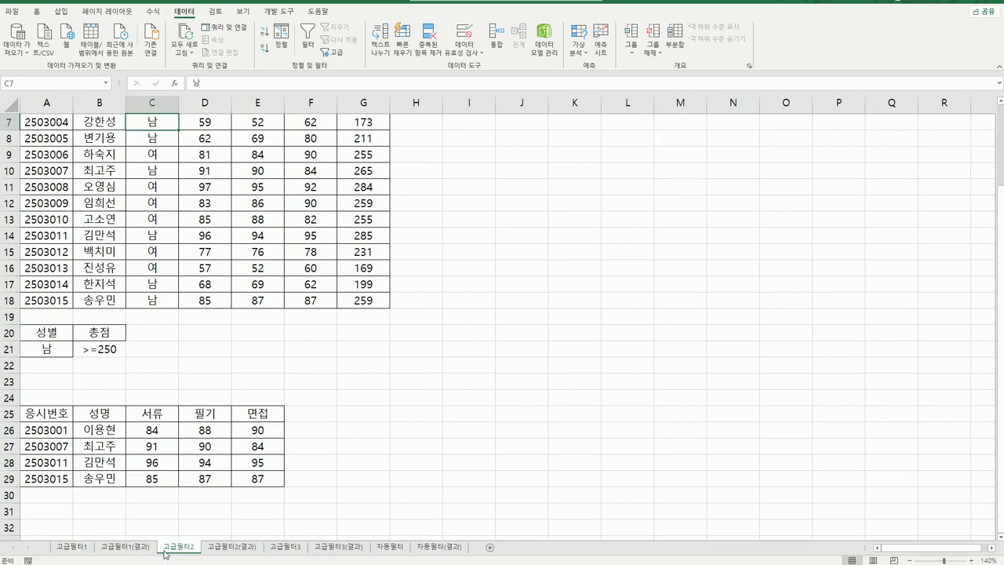
{"action": "left_click", "coordinate": [49, 333]}
{"action": "left_click", "coordinate": [85, 351]}
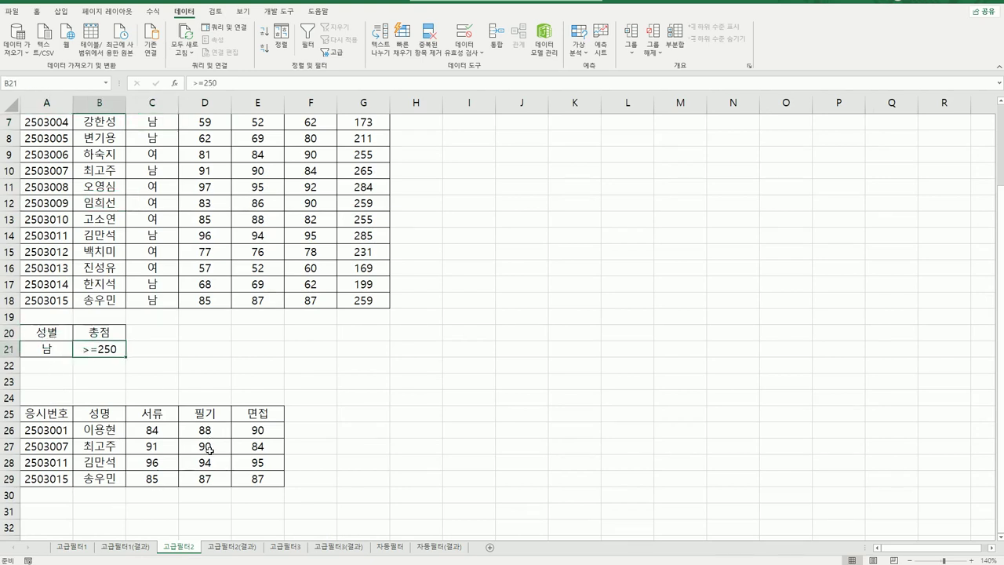
{"action": "left_click", "coordinate": [382, 550]}
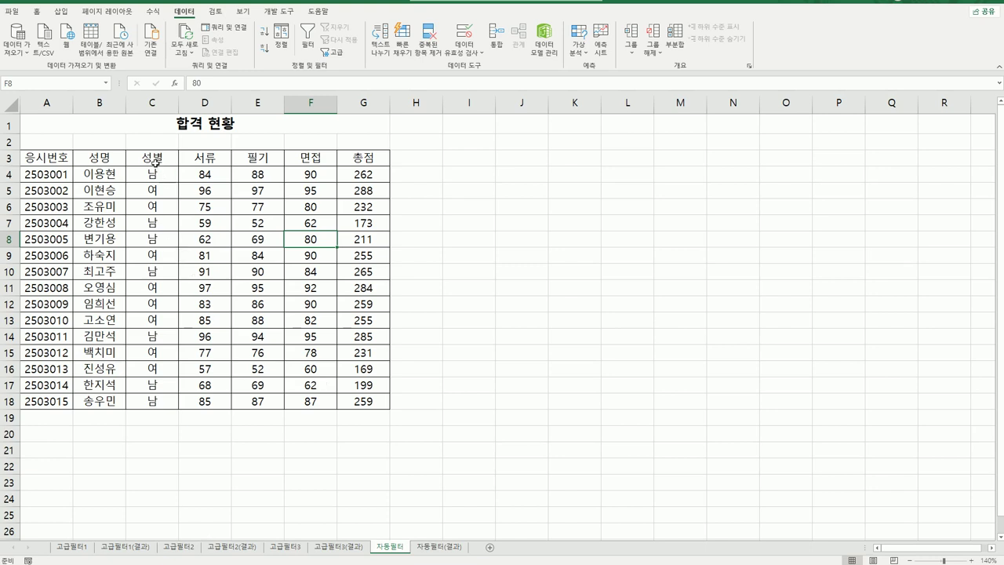
Step: Turn on AutoFilter for the header row of the 합격 현황 table on the 자동필터 sheet
{"action": "left_click", "coordinate": [155, 162]}
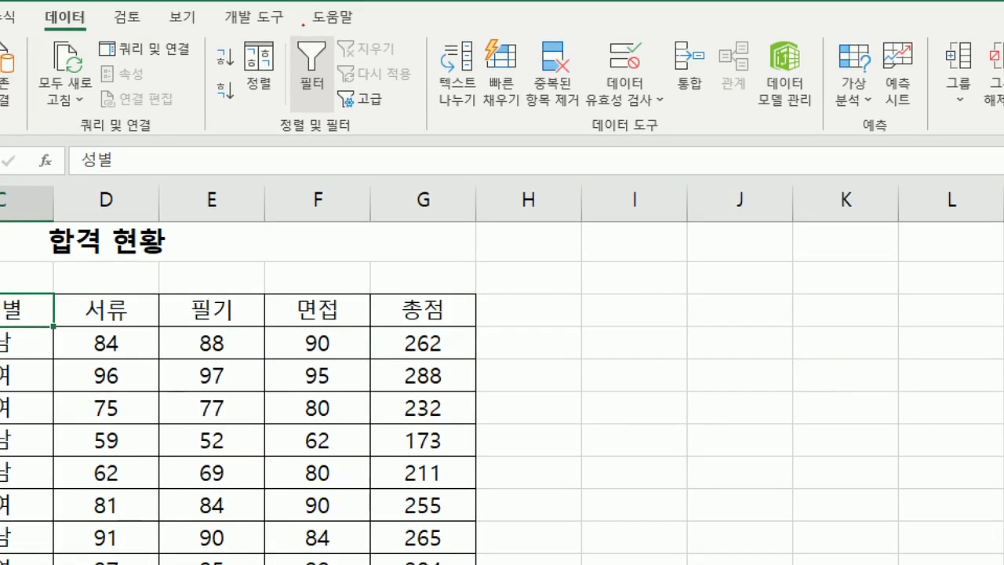
{"action": "mouse_move", "coordinate": [336, 117]}
{"action": "left_mouse_down"}
{"action": "mouse_move", "coordinate": [246, 68]}
{"action": "mouse_move", "coordinate": [312, 22]}
{"action": "mouse_move", "coordinate": [336, 110]}
{"action": "left_mouse_up"}
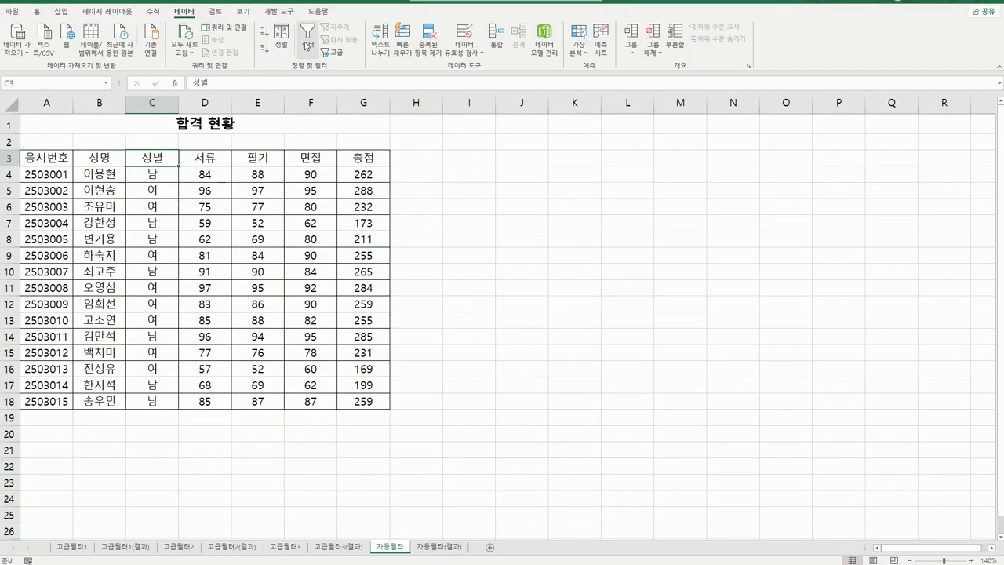
{"action": "left_click", "coordinate": [312, 63]}
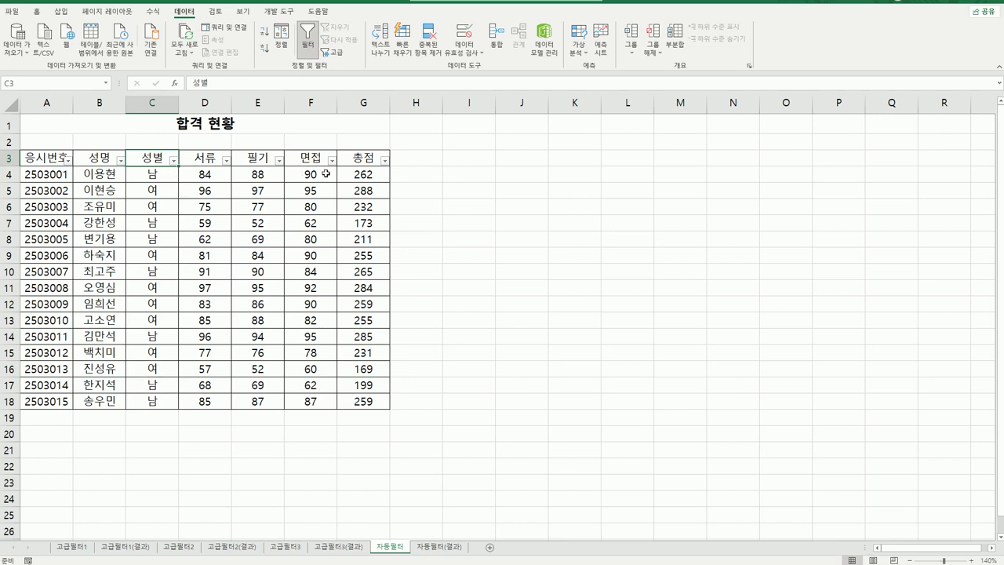
{"action": "left_click", "coordinate": [174, 161]}
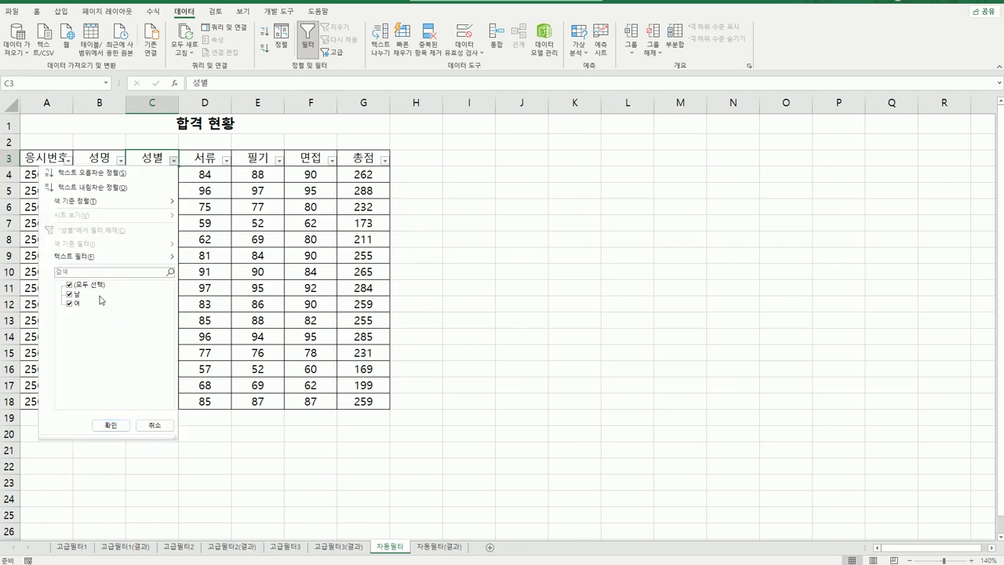
{"action": "left_click", "coordinate": [73, 288]}
{"action": "left_click", "coordinate": [70, 304]}
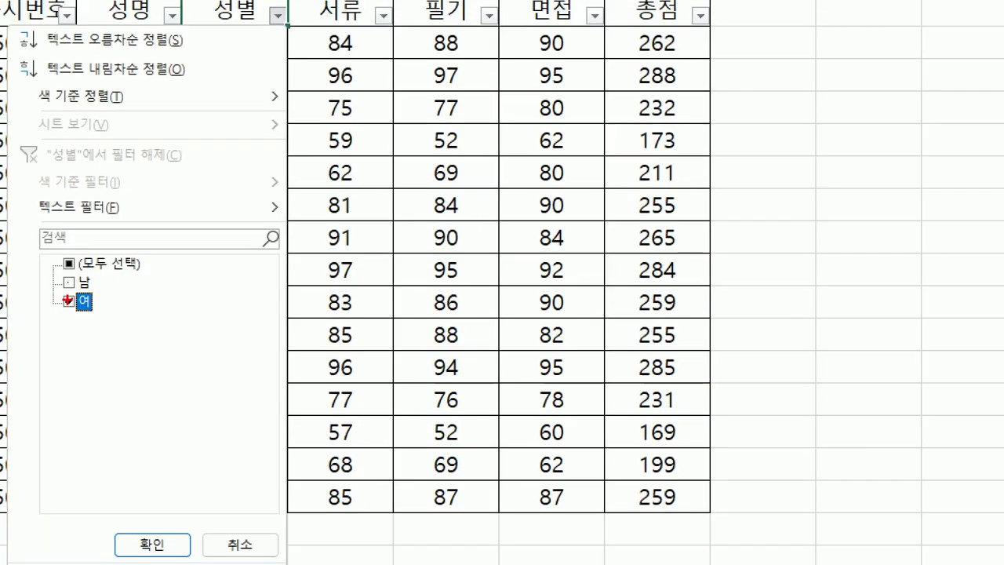
{"action": "mouse_move", "coordinate": [92, 269]}
{"action": "left_mouse_down"}
{"action": "mouse_move", "coordinate": [49, 272]}
{"action": "mouse_move", "coordinate": [69, 257]}
{"action": "mouse_move", "coordinate": [73, 326]}
{"action": "left_mouse_up"}
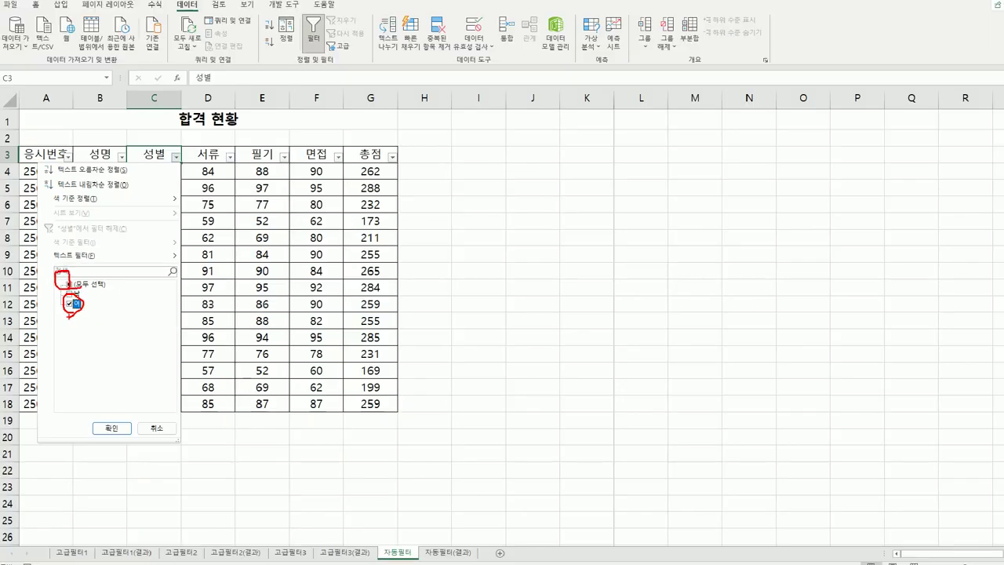
{"action": "key", "text": "Escape"}
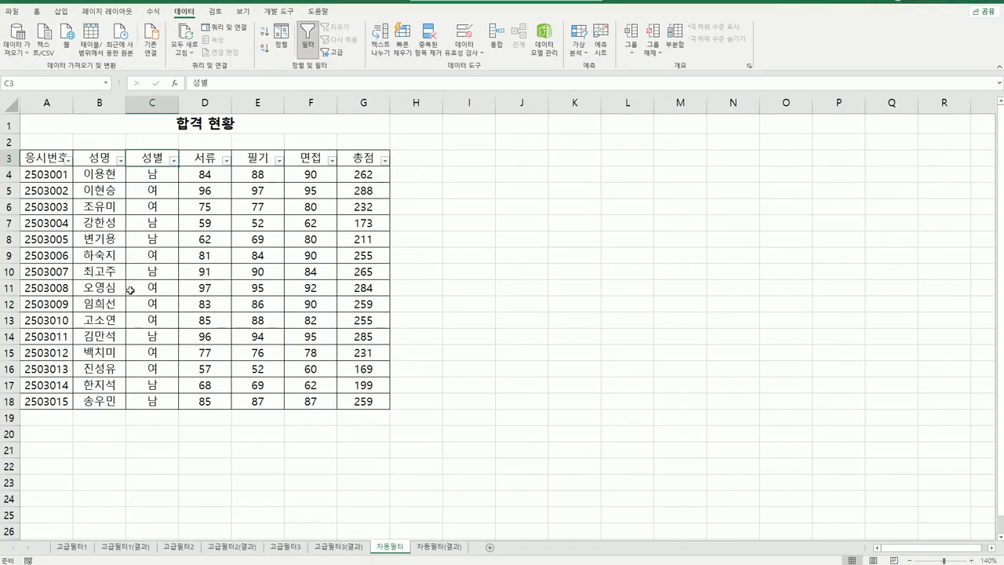
Step: Filter the 성별 column so that only 여 is selected
{"action": "left_click", "coordinate": [173, 160]}
{"action": "left_click", "coordinate": [86, 285]}
{"action": "left_click", "coordinate": [74, 303]}
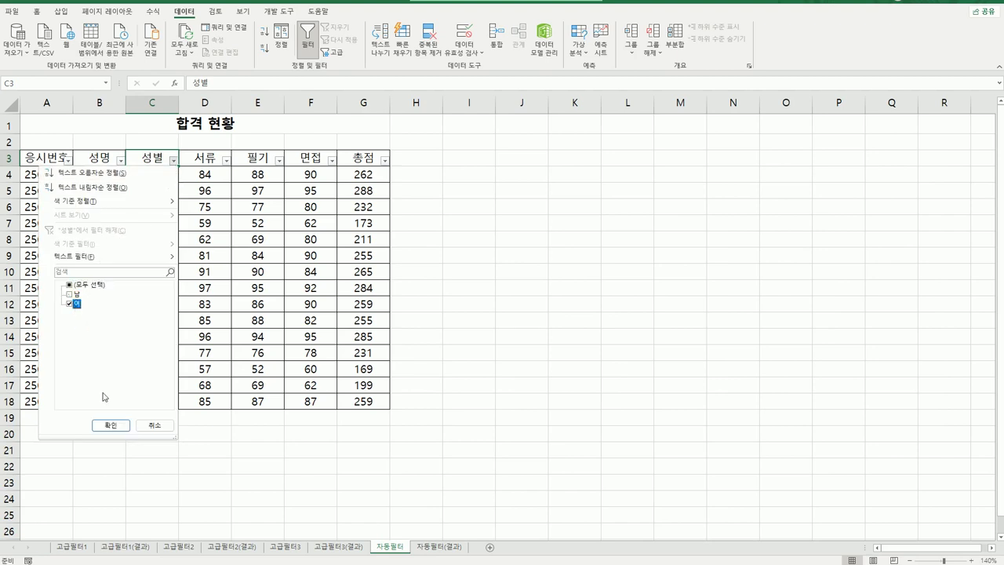
{"action": "left_click", "coordinate": [111, 425]}
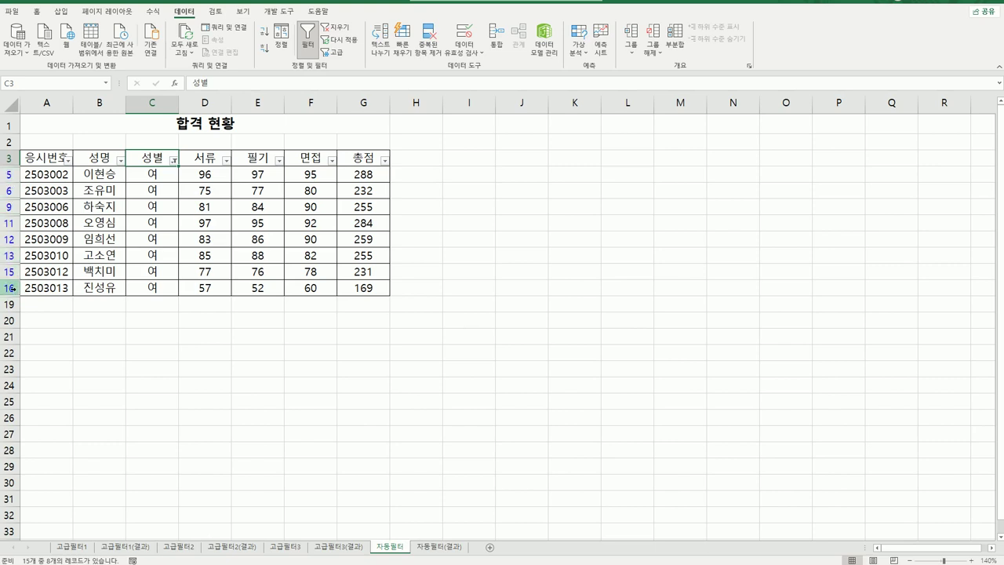
{"action": "left_click", "coordinate": [385, 162]}
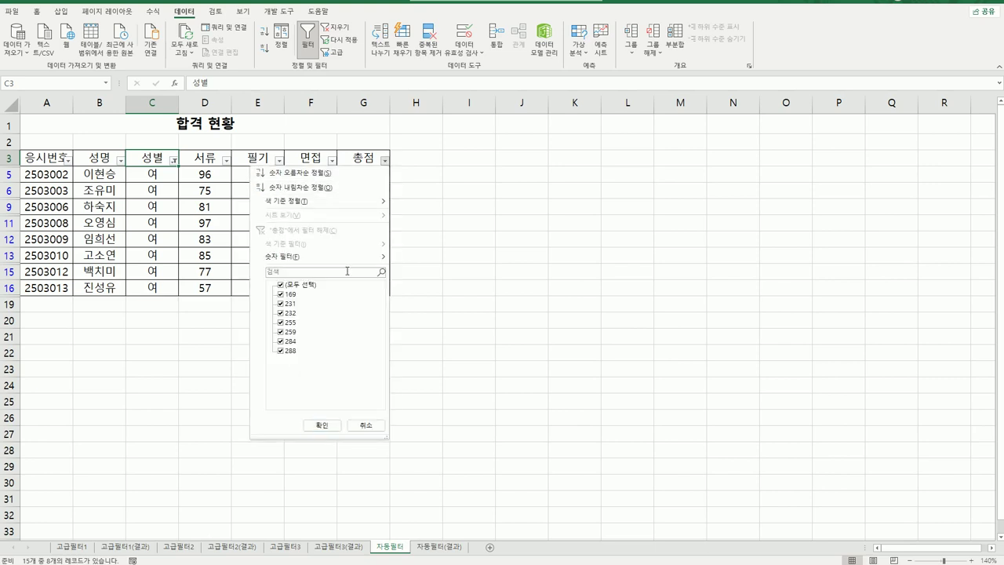
{"action": "left_click", "coordinate": [282, 287]}
{"action": "left_click", "coordinate": [281, 323]}
{"action": "left_click", "coordinate": [281, 332]}
{"action": "mouse_move", "coordinate": [309, 260]}
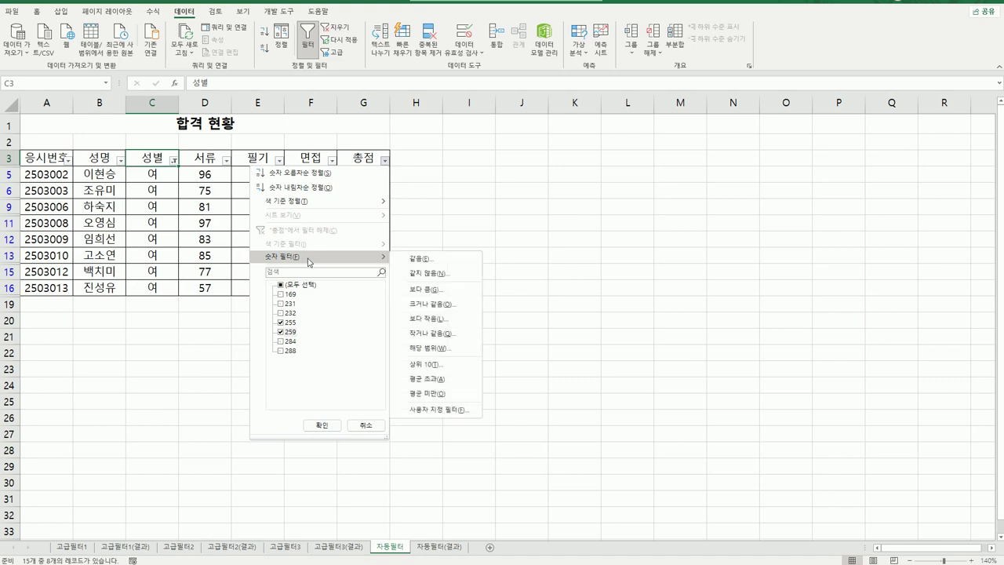
{"action": "left_click", "coordinate": [287, 285]}
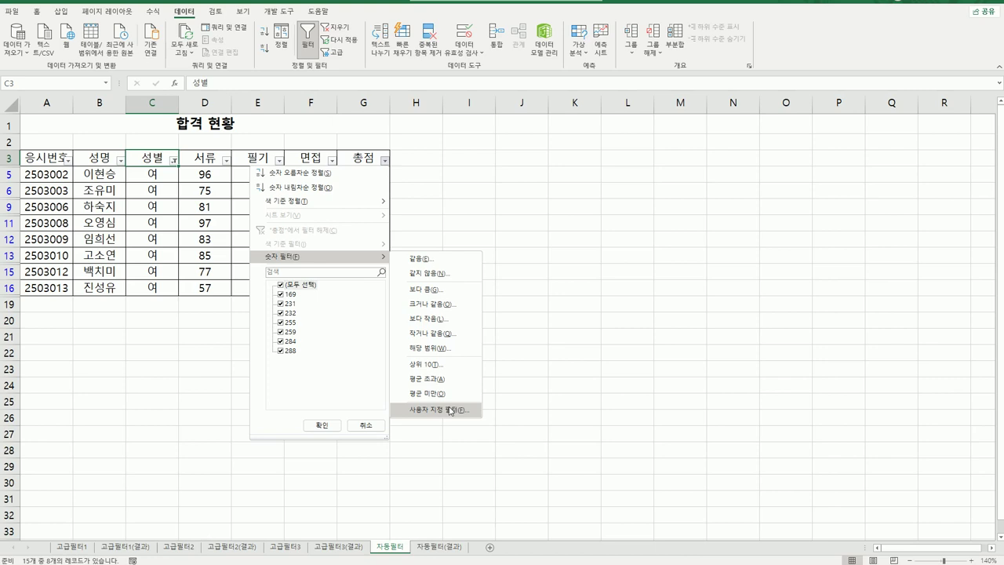
Step: Apply a number filter to the 총점 column for values greater than or equal to 250
{"action": "left_click", "coordinate": [447, 304]}
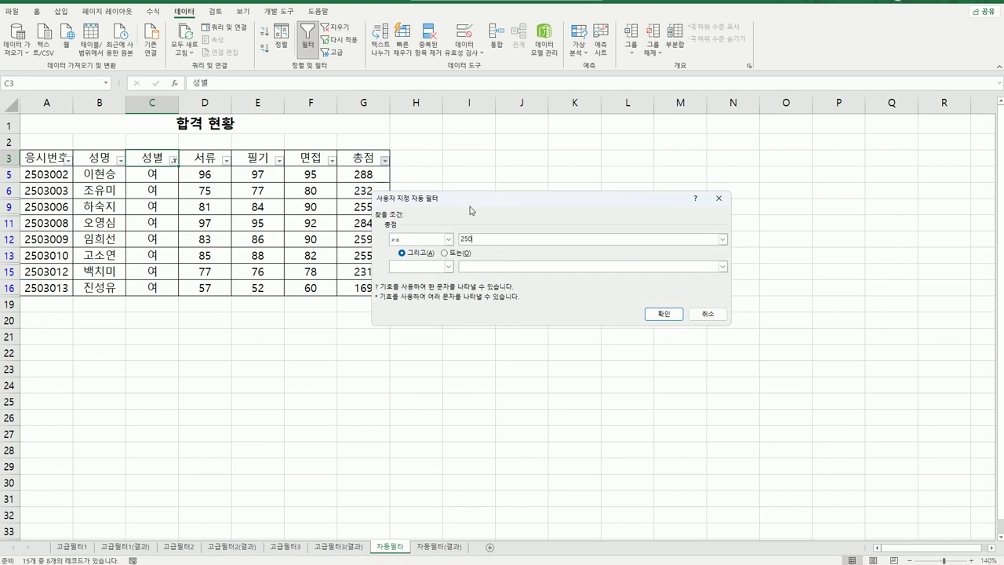
{"action": "left_click_drag", "start_coordinate": [471, 201], "coordinate": [509, 197]}
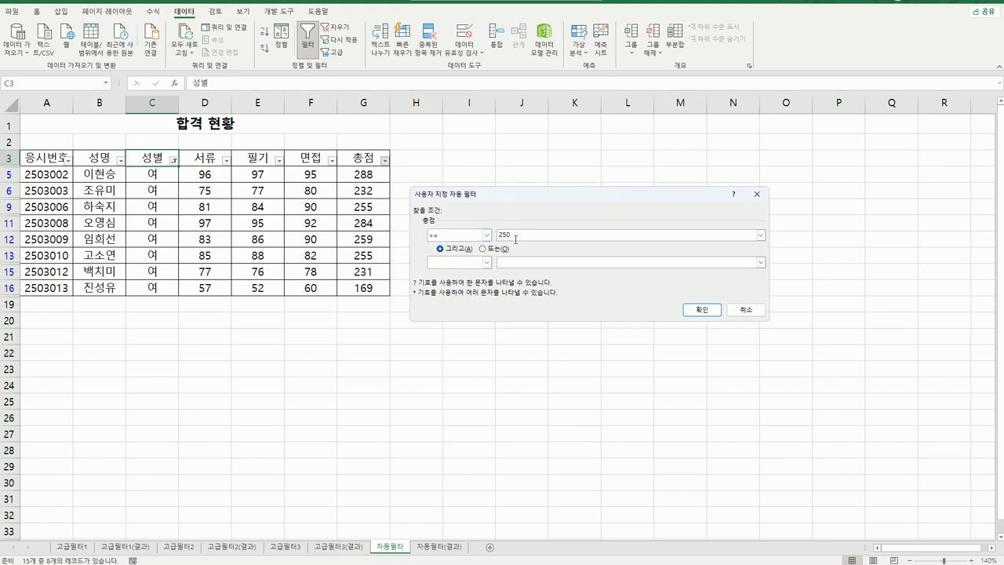
{"action": "left_click", "coordinate": [702, 309]}
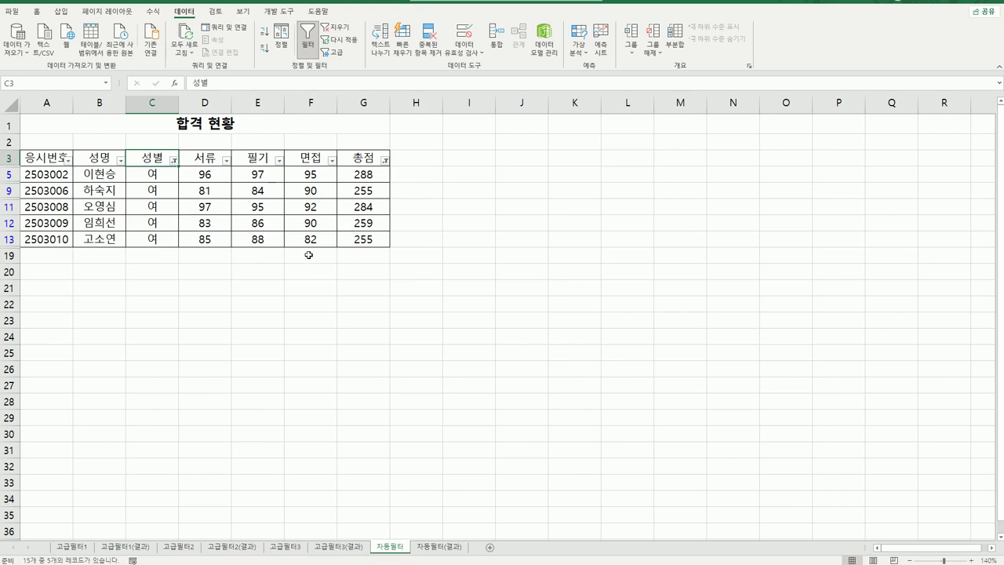
Step: Compare the filtered rows with the reference answer on the 자동필터(결과) sheet, and return to 자동필터
{"action": "left_click", "coordinate": [431, 551]}
{"action": "left_click", "coordinate": [375, 549]}
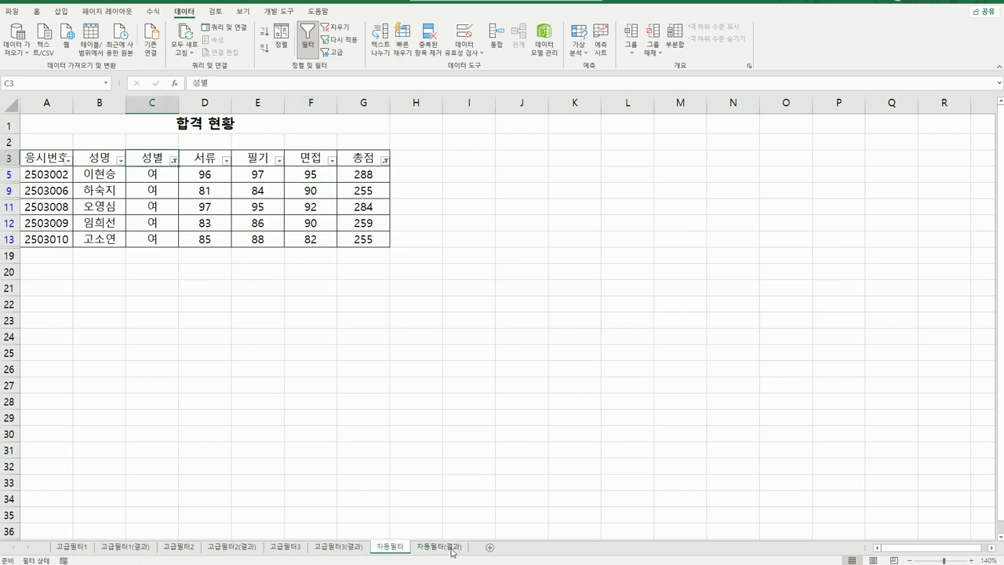
{"action": "left_click", "coordinate": [454, 551]}
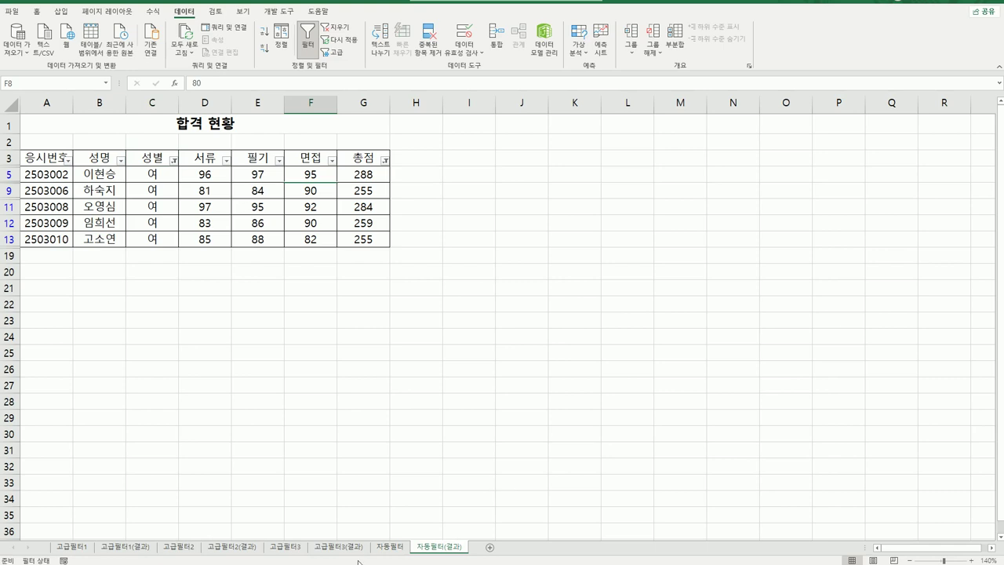
{"action": "left_click", "coordinate": [383, 549]}
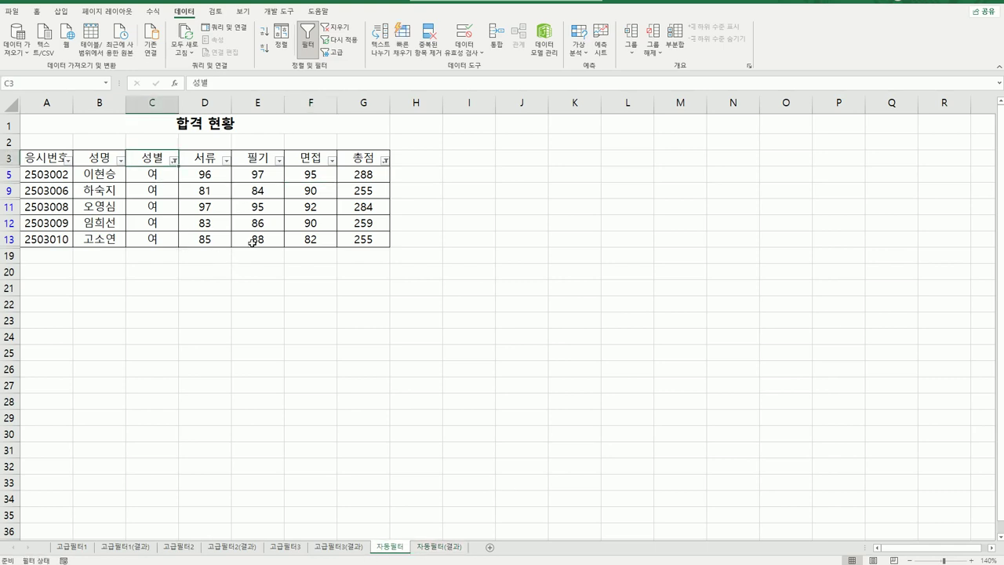
Step: Clear all filter conditions from the 합격 현황 table and turn off its AutoFilter
{"action": "left_click", "coordinate": [334, 30]}
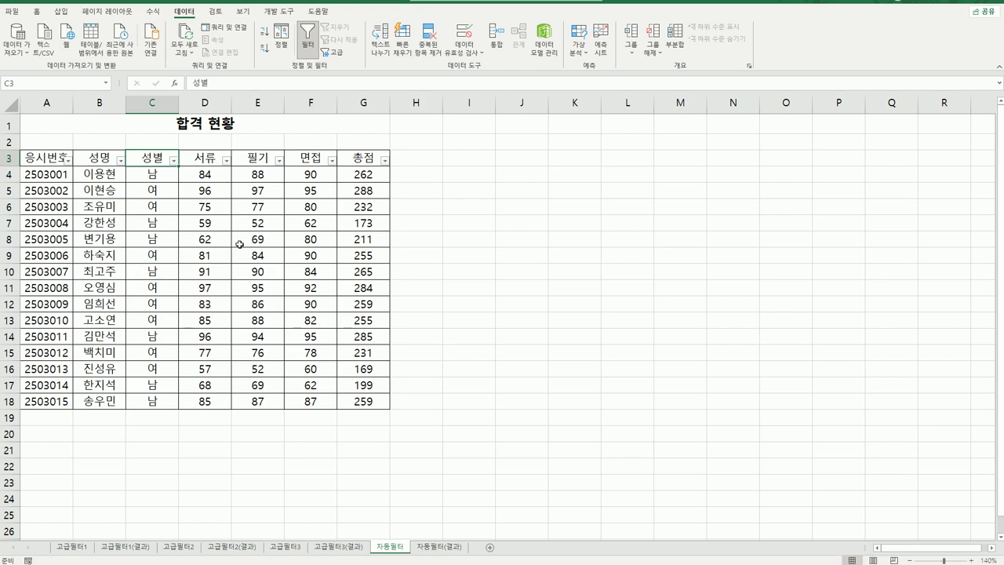
{"action": "left_click_drag", "start_coordinate": [43, 159], "coordinate": [363, 156]}
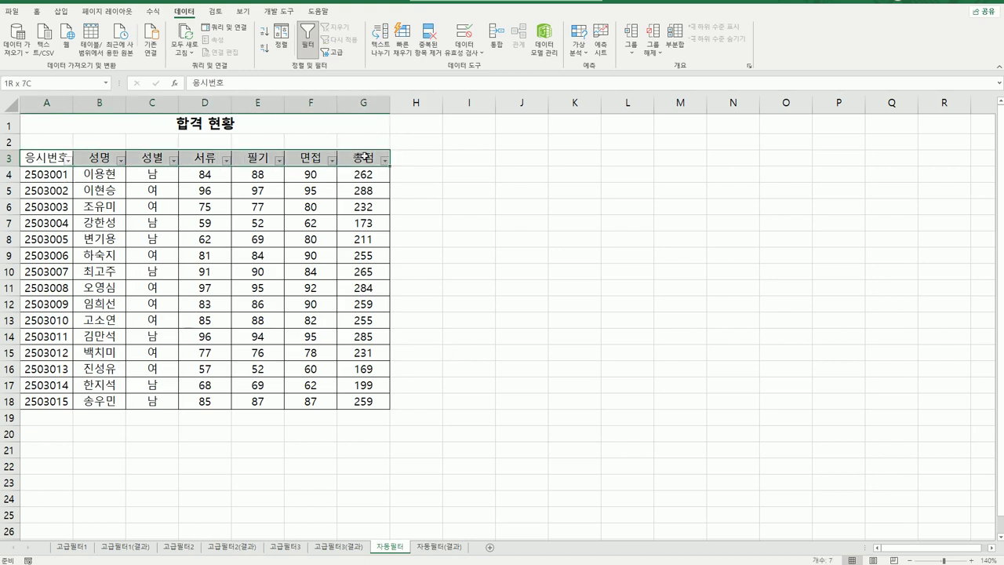
{"action": "left_click", "coordinate": [206, 159]}
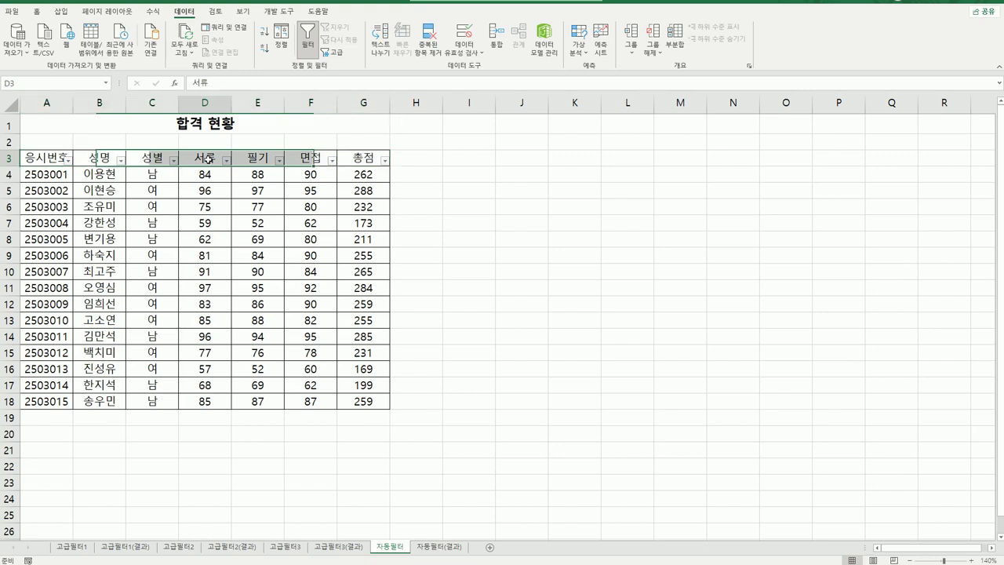
{"action": "left_click", "coordinate": [306, 39]}
{"action": "left_click", "coordinate": [490, 383]}
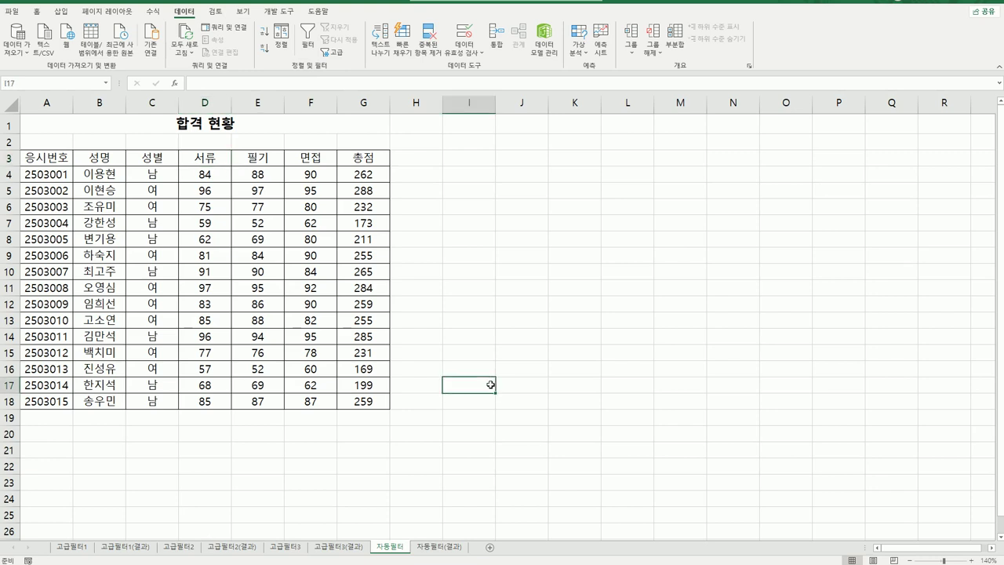